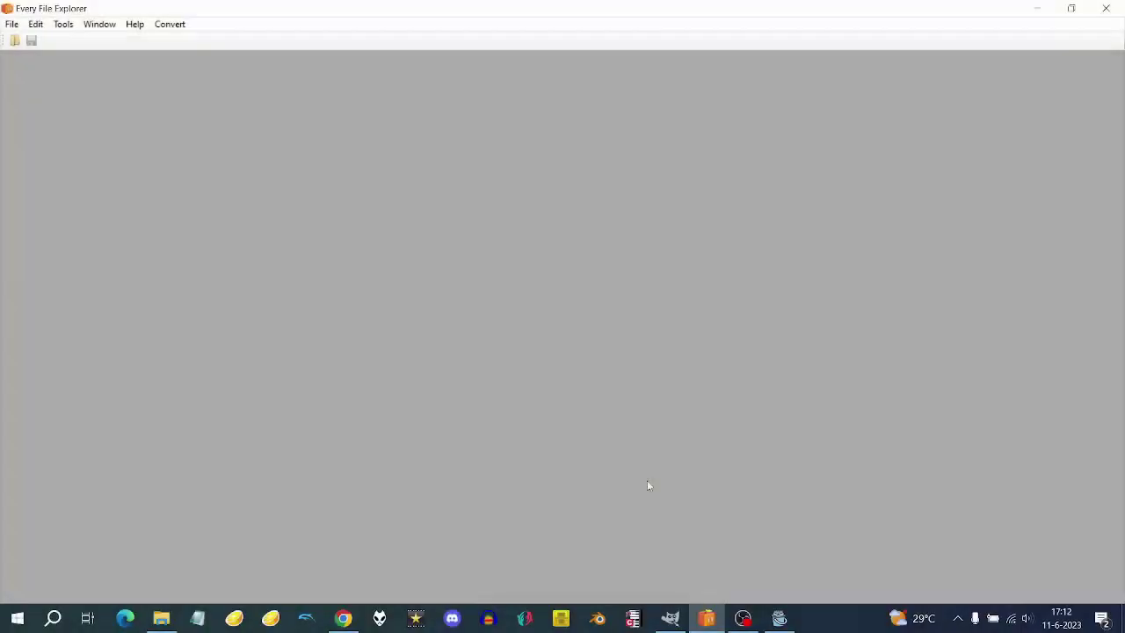
pyautogui.click(12, 23)
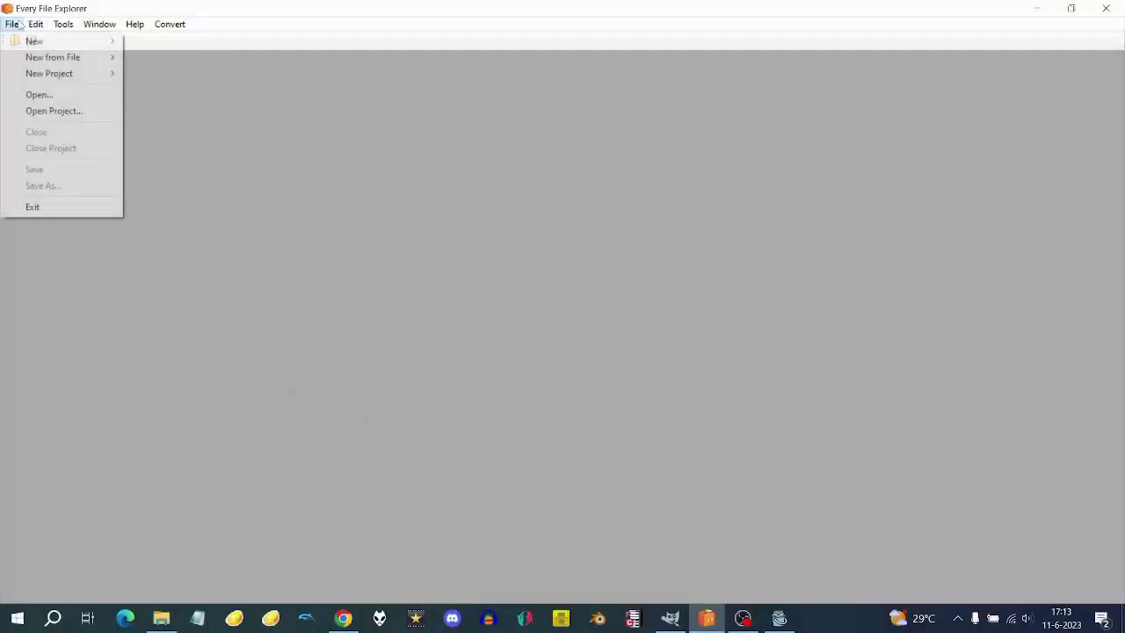
pyautogui.click(51, 105)
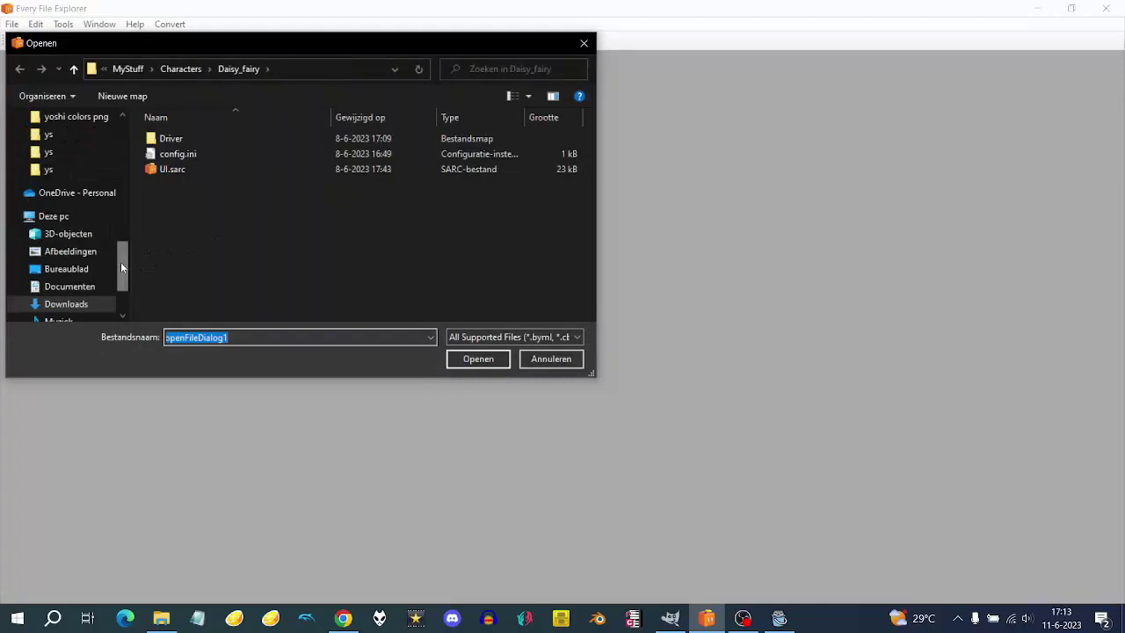
pyautogui.scroll(6, 120, 261)
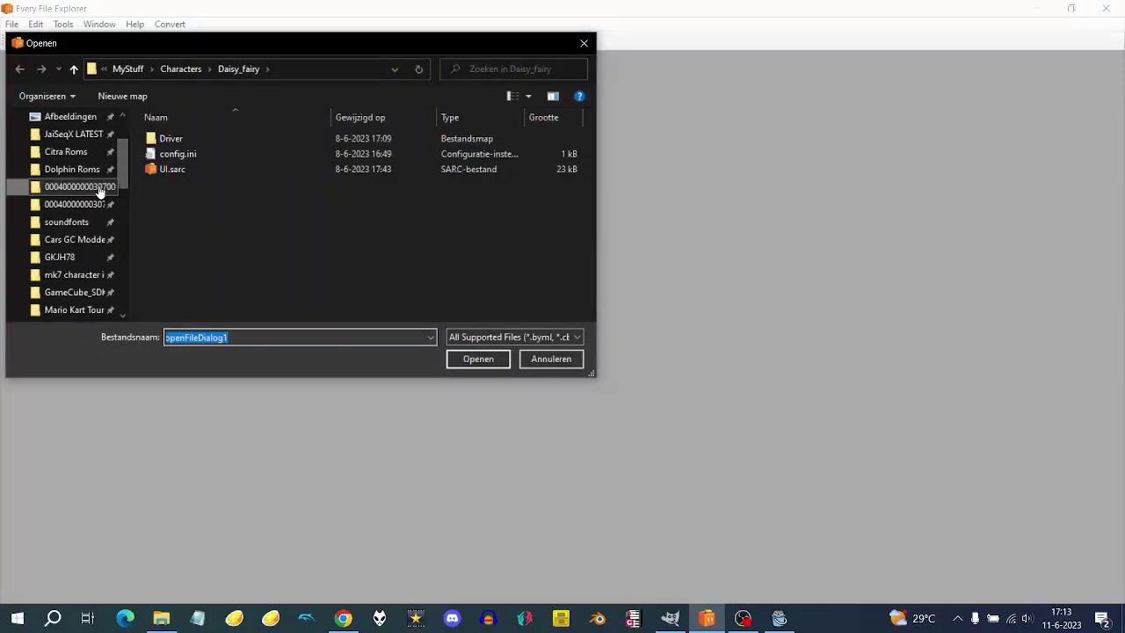
pyautogui.click(99, 187)
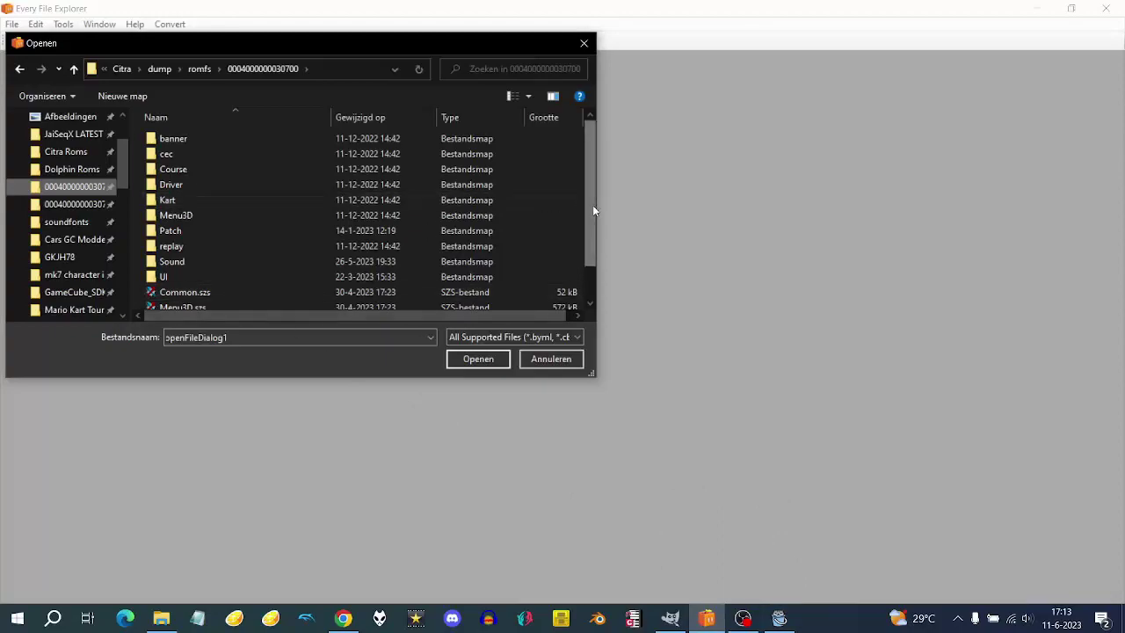
pyautogui.moveTo(592, 206); pyautogui.dragTo(591, 248)
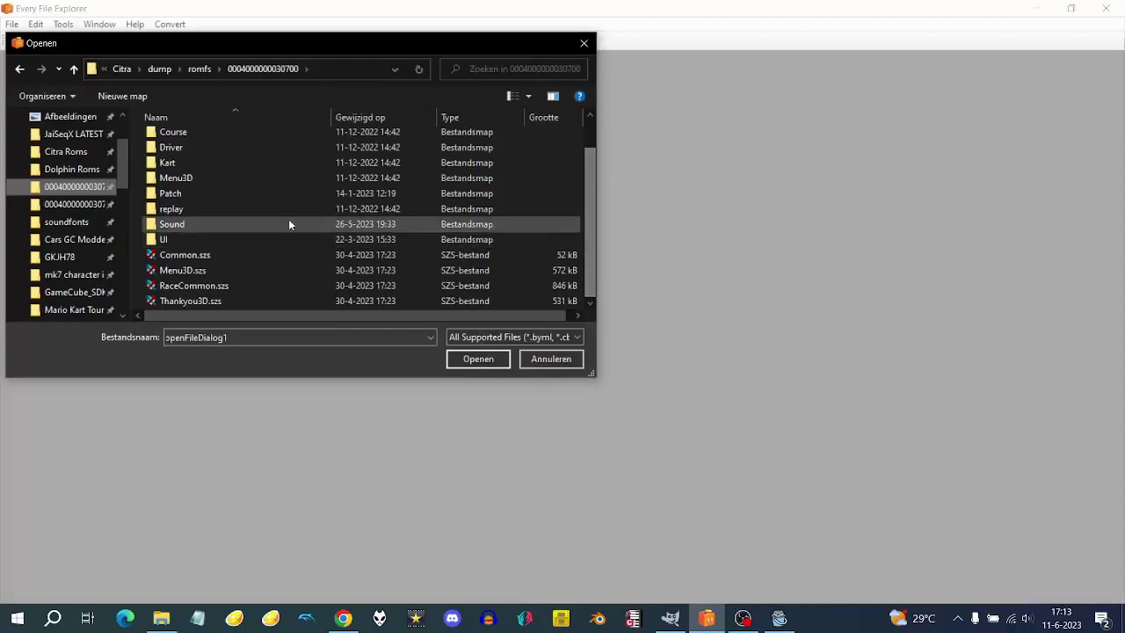
pyautogui.doubleClick(228, 239)
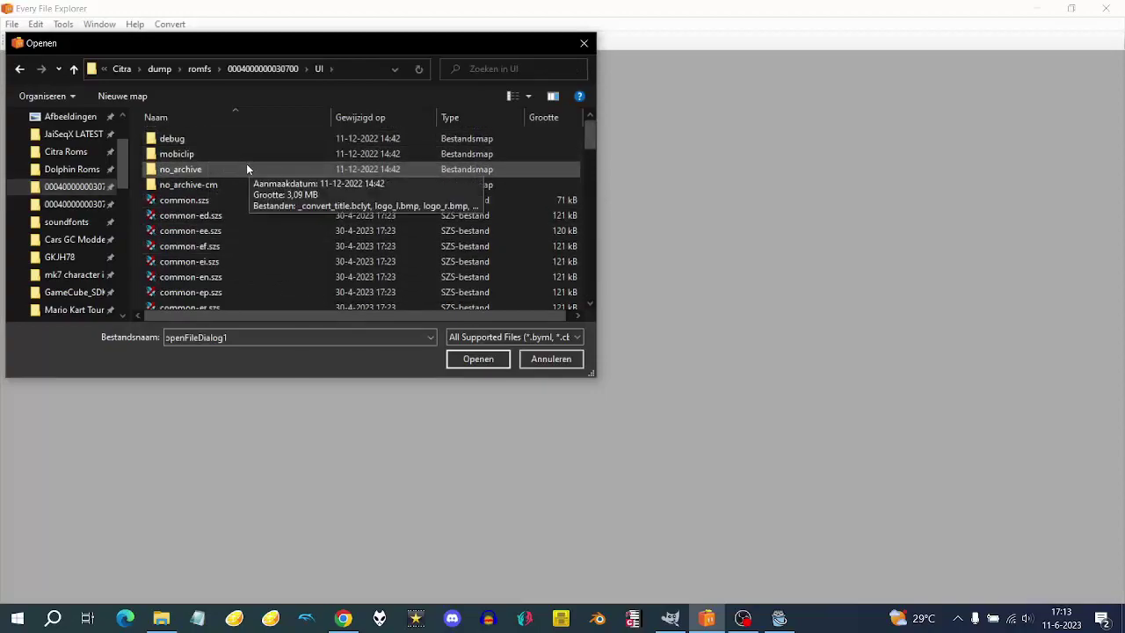
pyautogui.moveTo(592, 132); pyautogui.dragTo(591, 165)
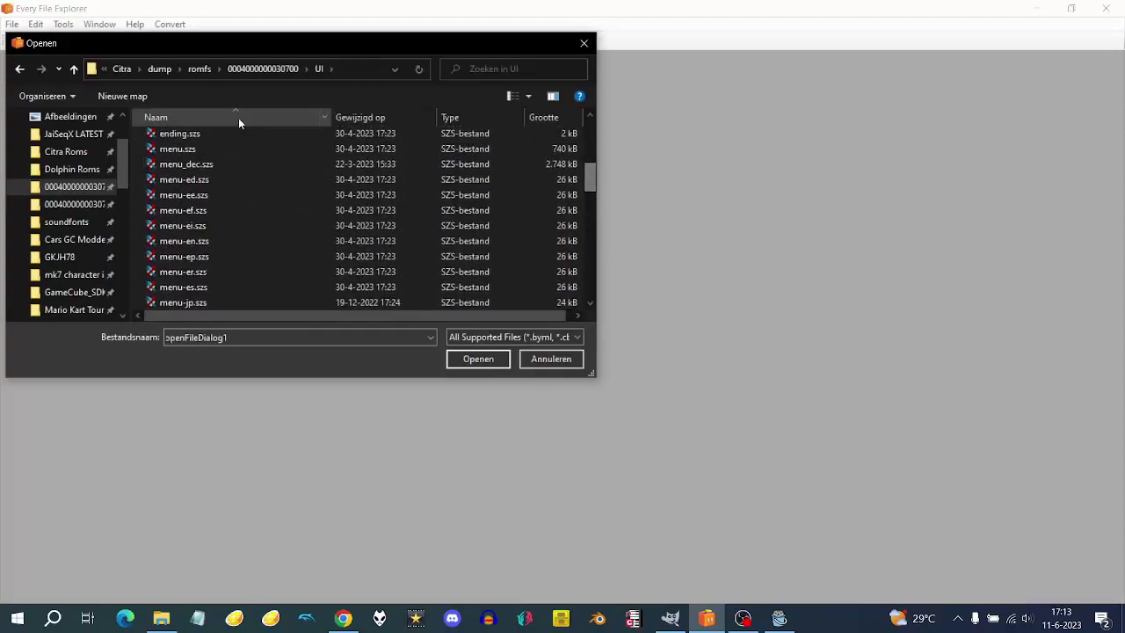
pyautogui.doubleClick(192, 150)
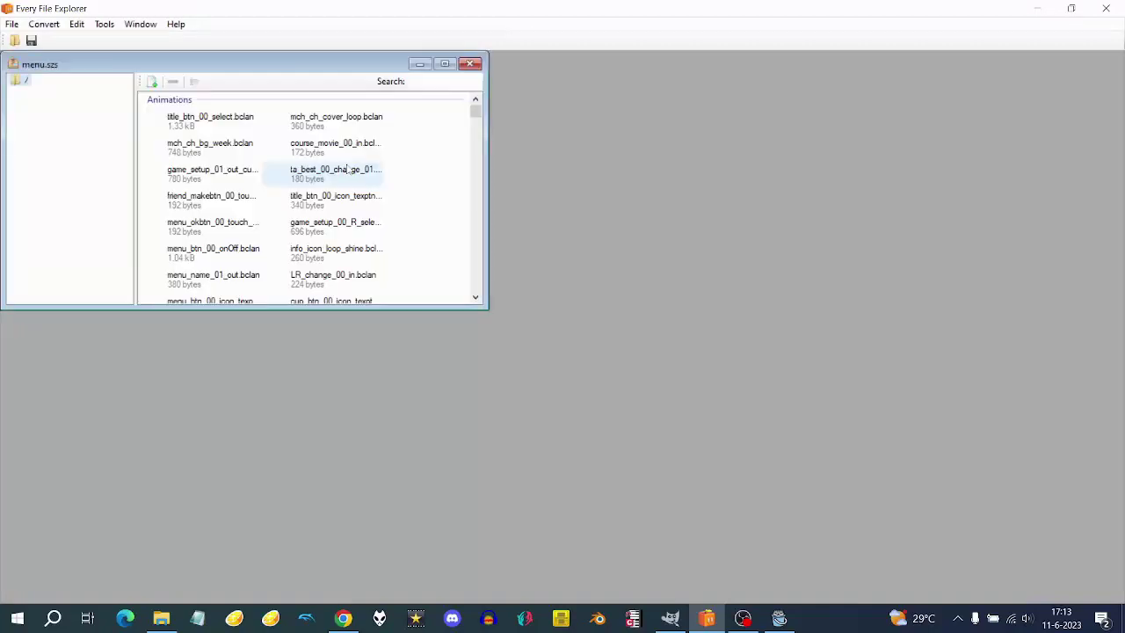
# Step: Maximize the menu.szs window and search its Graphics files for 'select_yo'
pyautogui.click(445, 65)
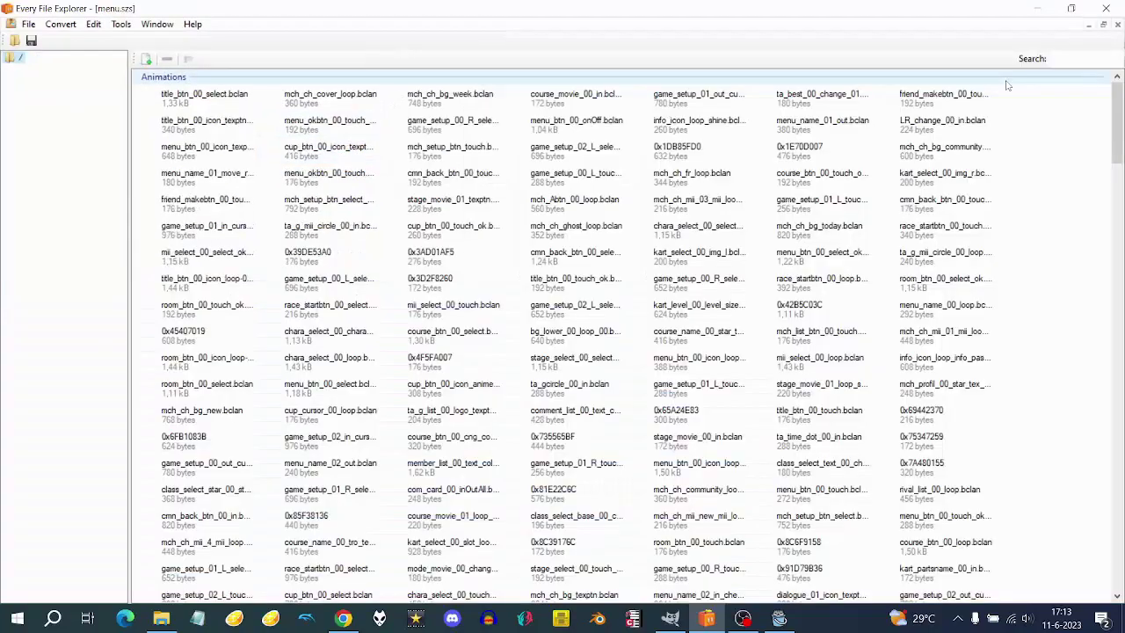
pyautogui.moveTo(1117, 104); pyautogui.dragTo(1118, 235)
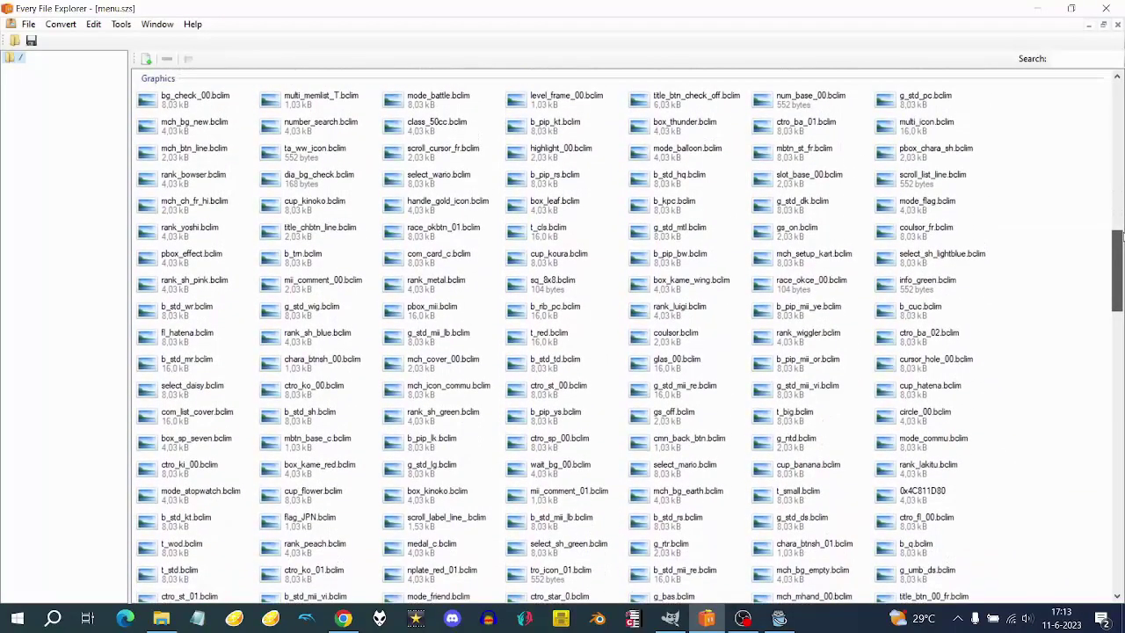
pyautogui.click(1087, 58)
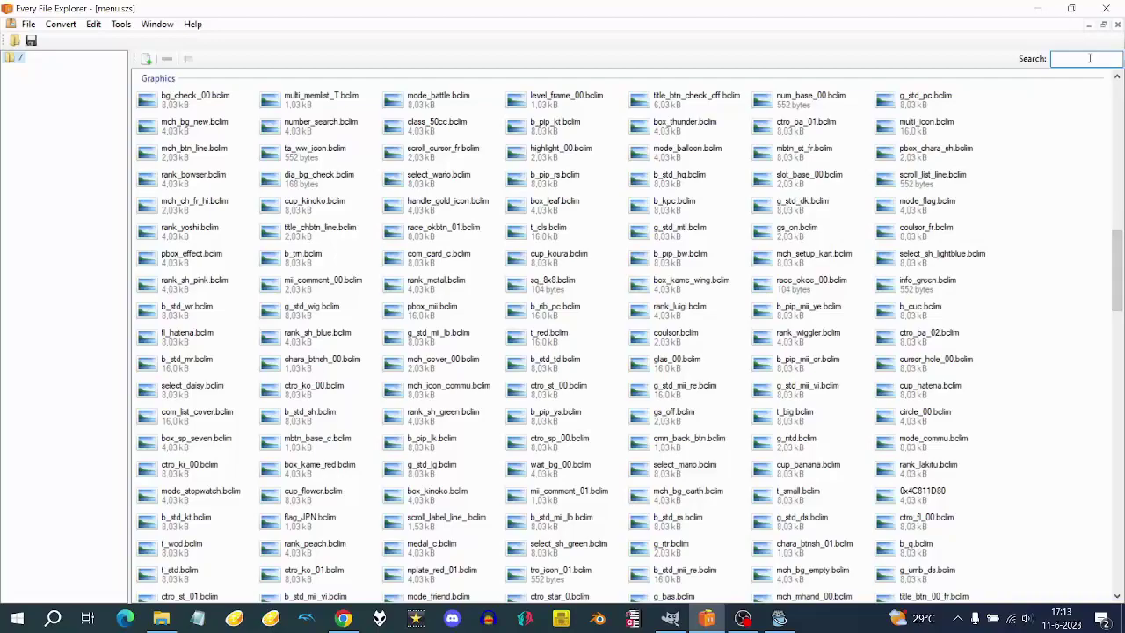
pyautogui.write('select')
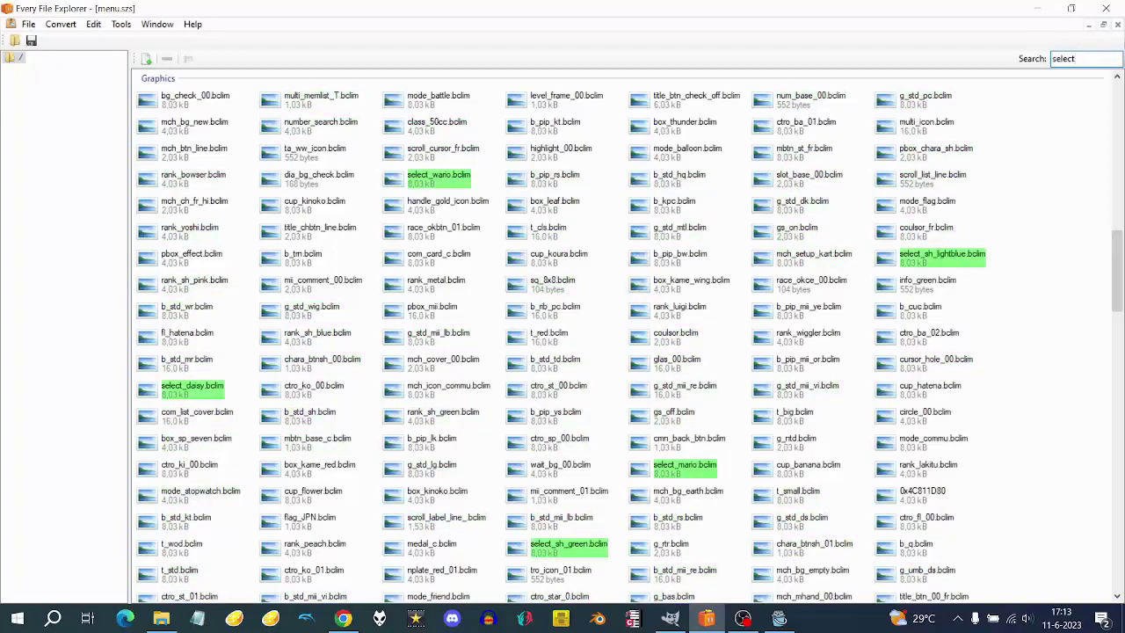
pyautogui.write('_yoshi')
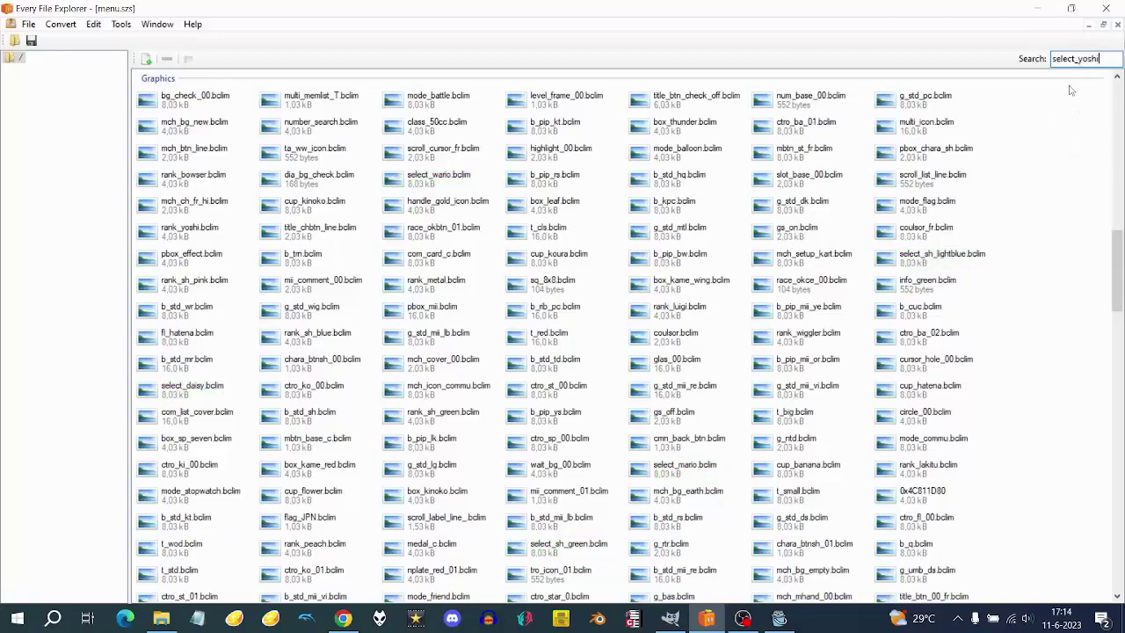
pyautogui.moveTo(1116, 248); pyautogui.dragTo(1116, 312)
# Step: Export select_yoshi.bclim into Downloads\Yellow Yoshi UI
pyautogui.rightClick(336, 278)
pyautogui.click(345, 302)
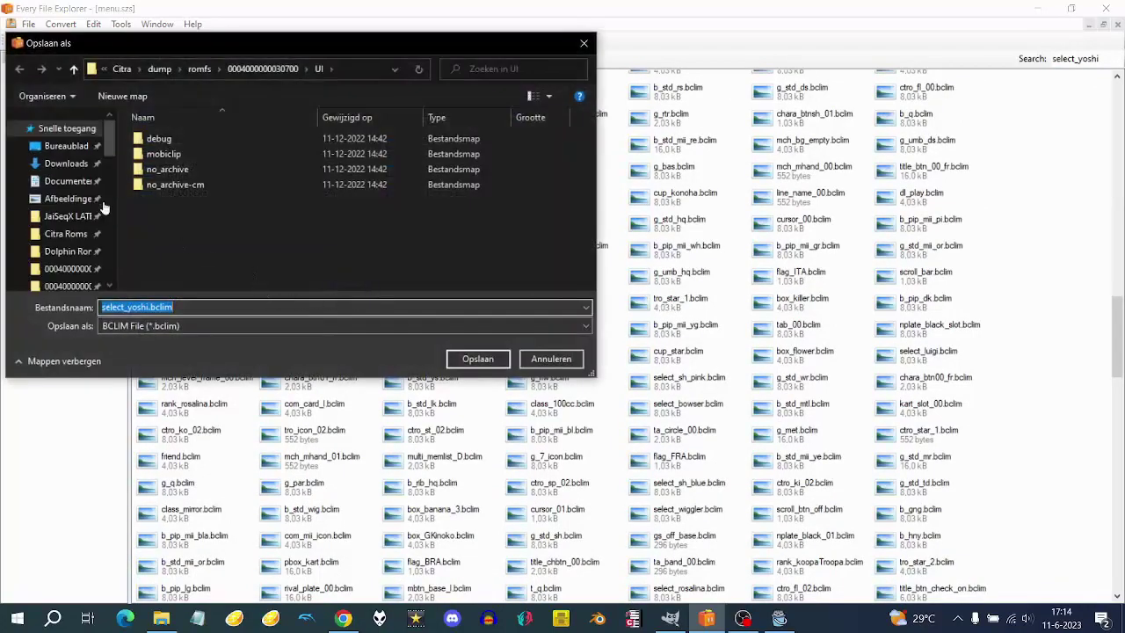
pyautogui.click(66, 163)
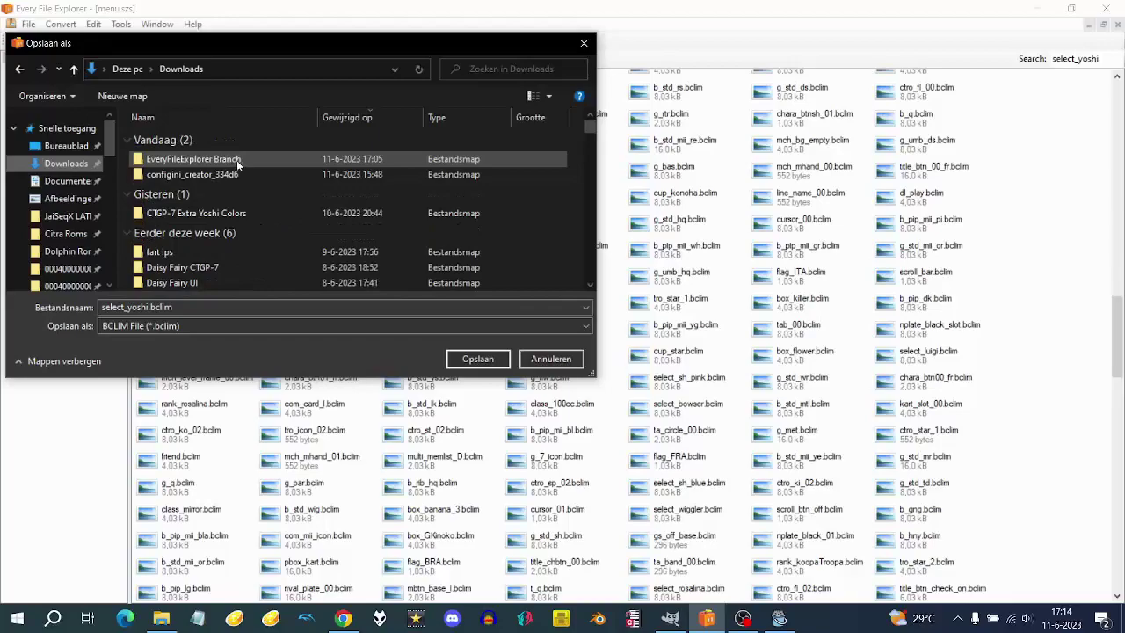
pyautogui.doubleClick(224, 158)
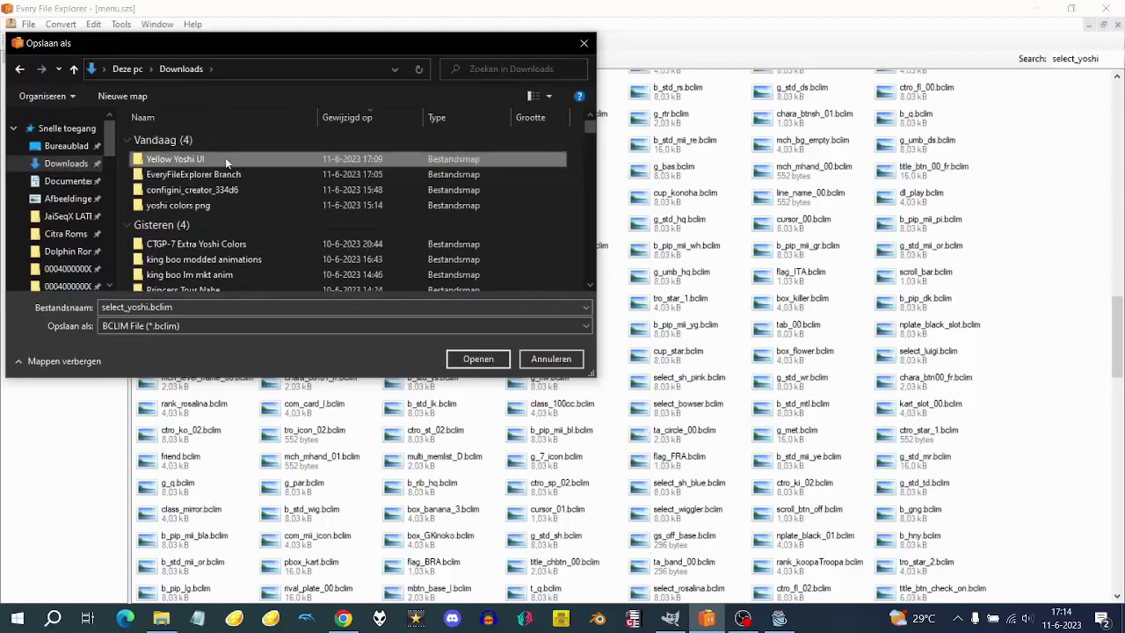
pyautogui.click(477, 359)
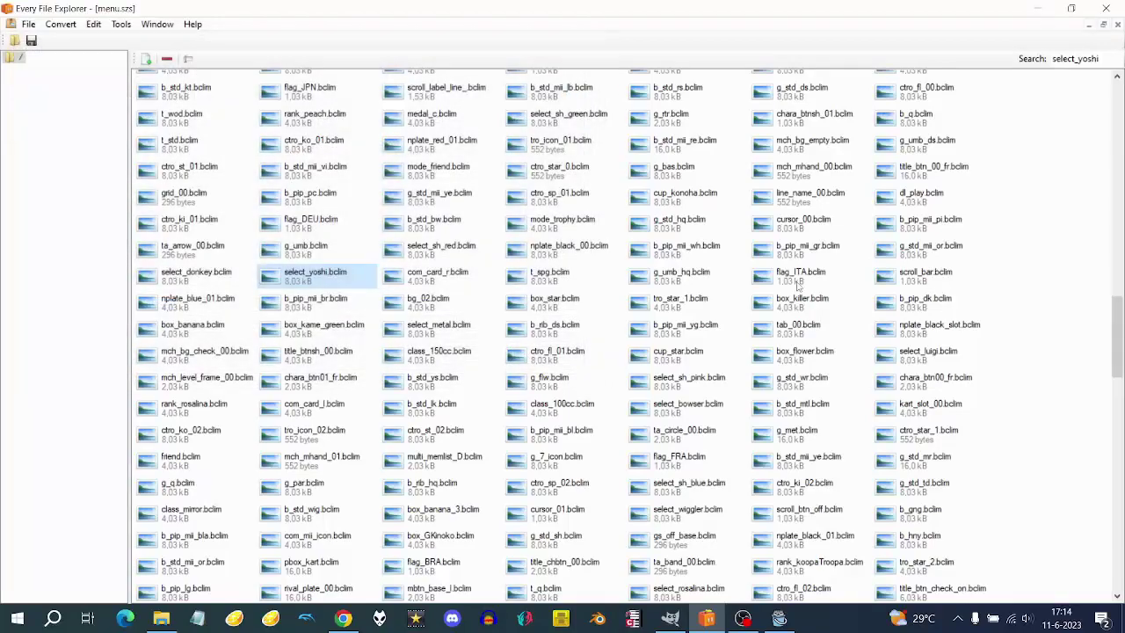
# Step: Search for 'rank_yo' and export rank_yoshi.bclim into the same Yellow Yoshi UI folder
pyautogui.doubleClick(1105, 58)
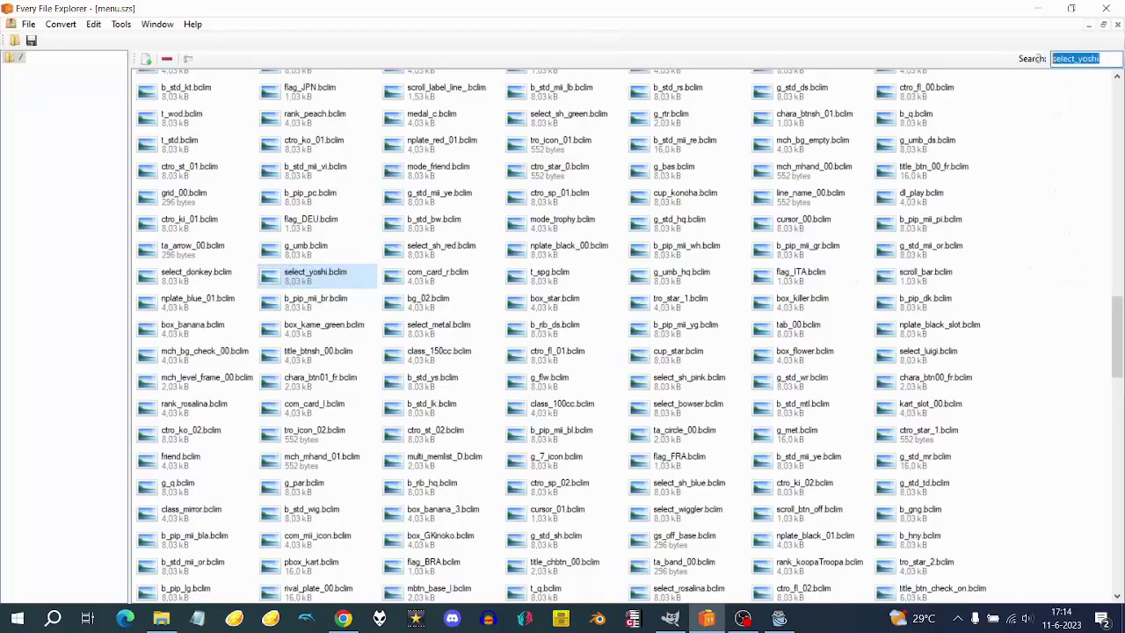
pyautogui.write('rank_yo')
pyautogui.moveTo(1116, 336); pyautogui.dragTo(1117, 397)
pyautogui.scroll(-5, 629, 334)
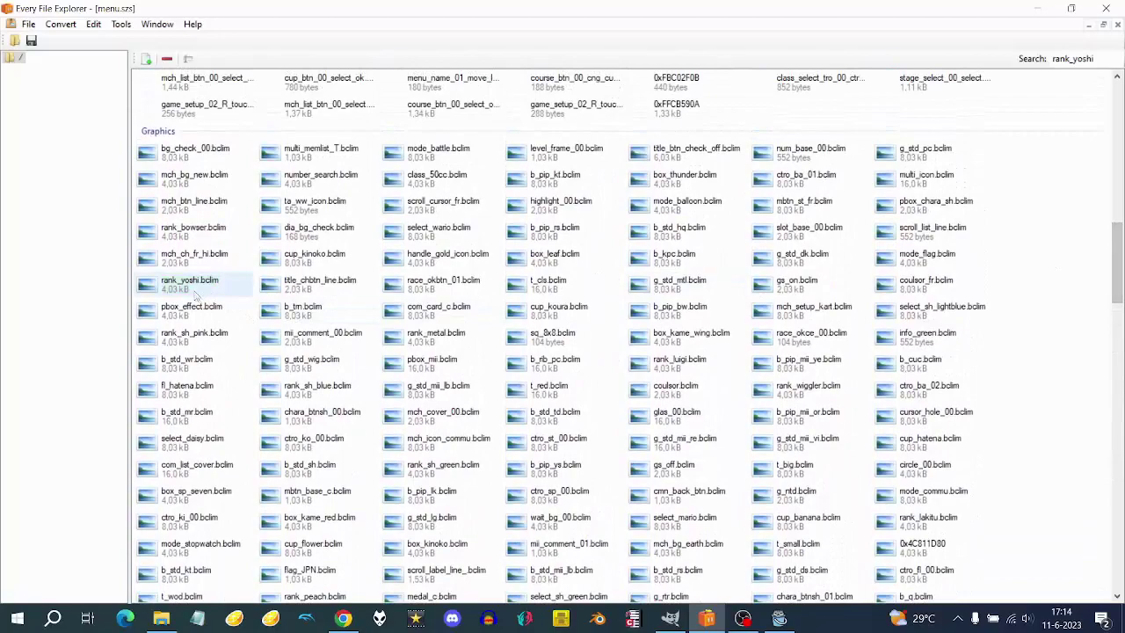
pyautogui.rightClick(193, 294)
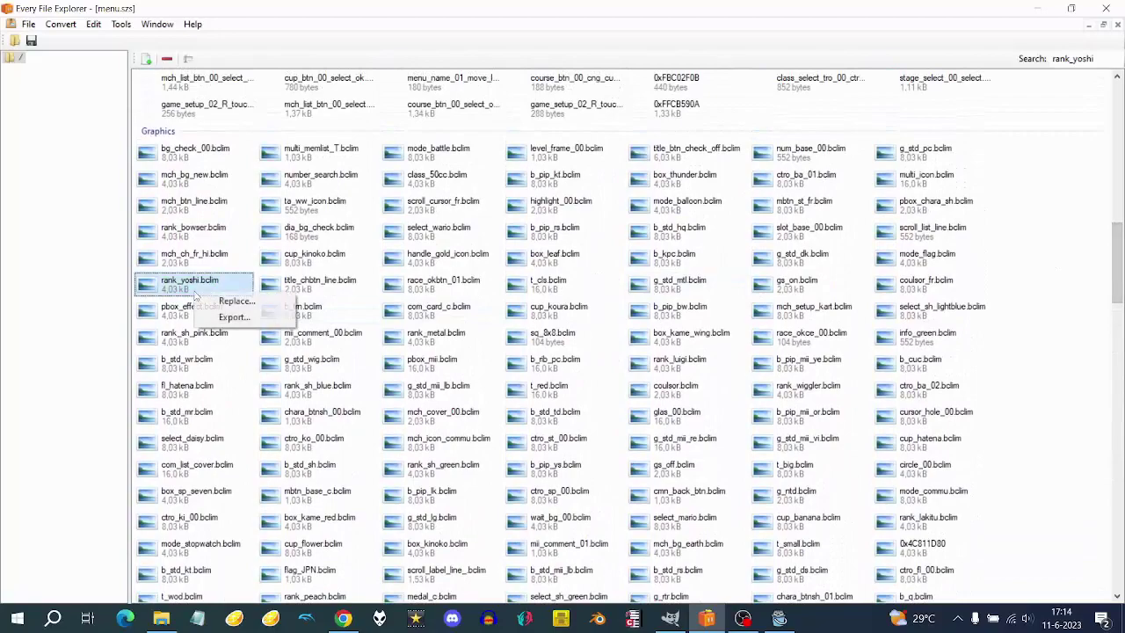
pyautogui.click(232, 316)
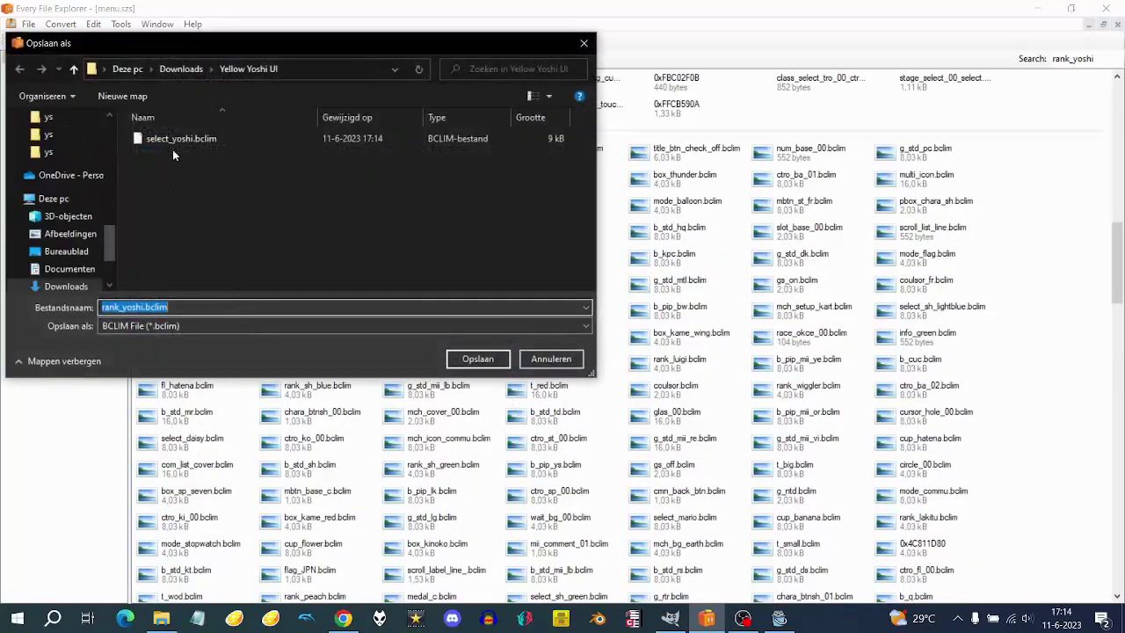
pyautogui.click(477, 358)
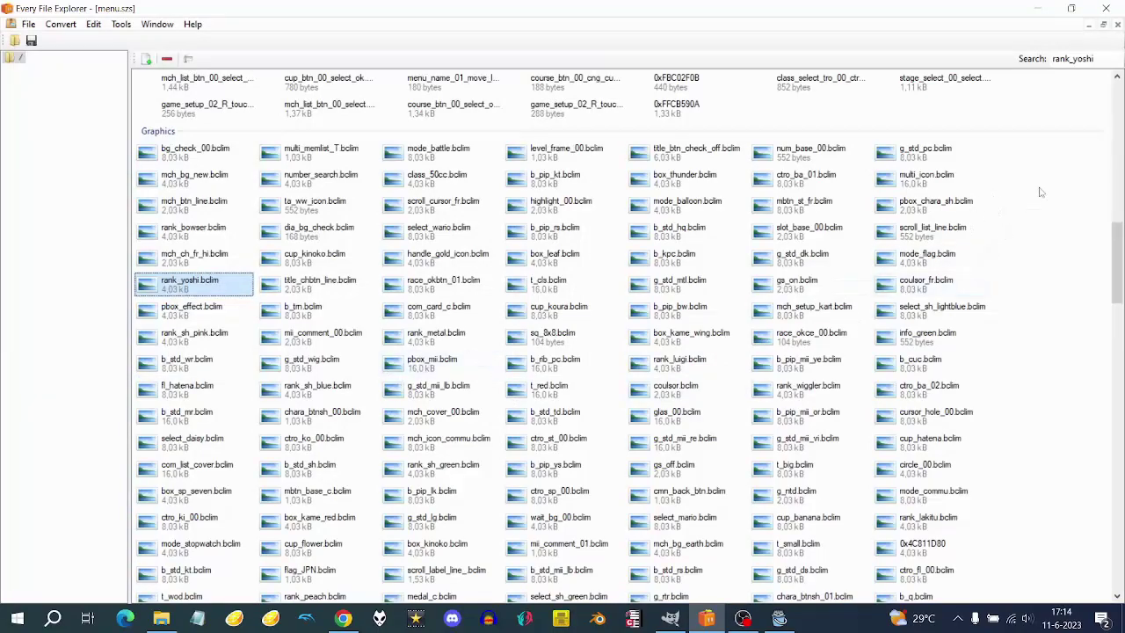
pyautogui.click(30, 24)
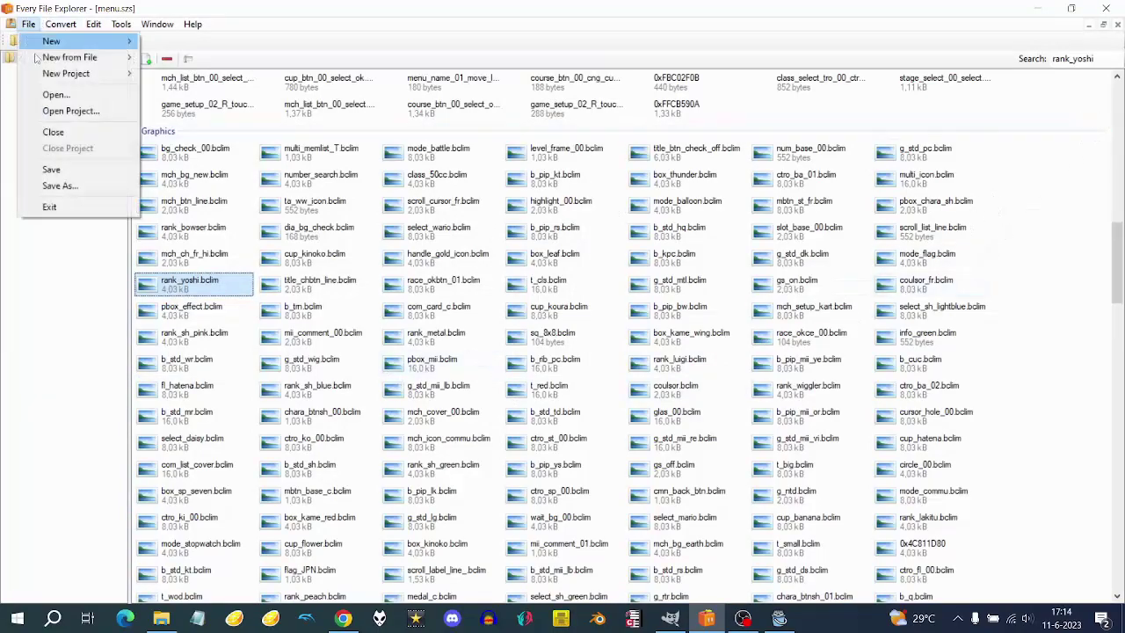
pyautogui.click(52, 93)
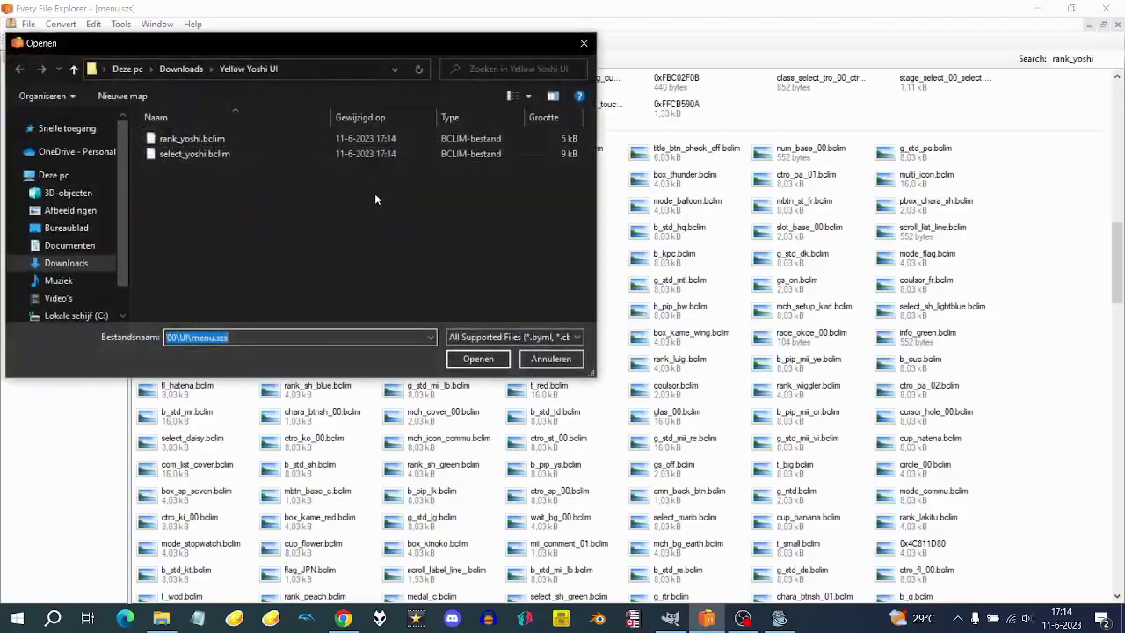
pyautogui.moveTo(127, 261); pyautogui.dragTo(135, 164)
pyautogui.click(75, 133)
pyautogui.doubleClick(192, 275)
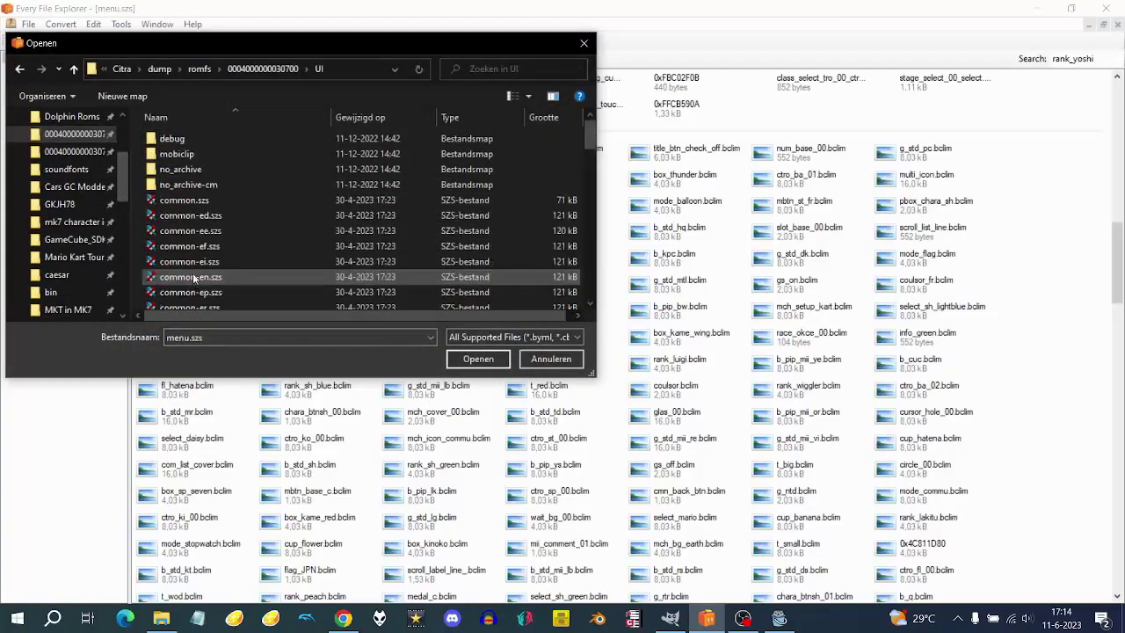
pyautogui.doubleClick(202, 169)
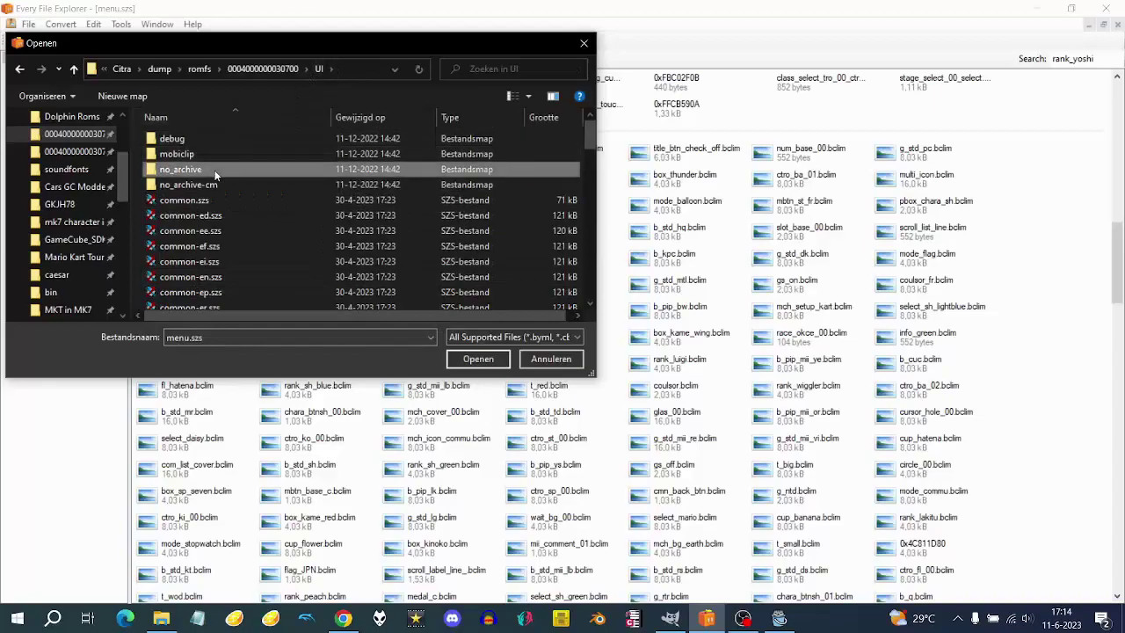
pyautogui.click(283, 69)
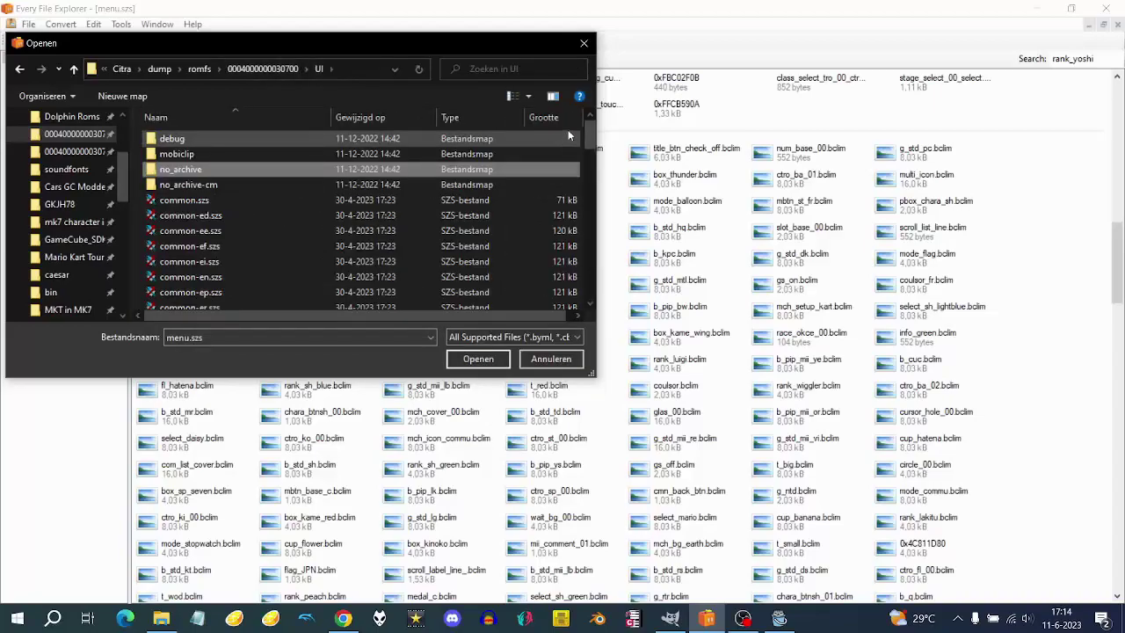
pyautogui.moveTo(588, 127); pyautogui.dragTo(608, 211)
pyautogui.doubleClick(228, 163)
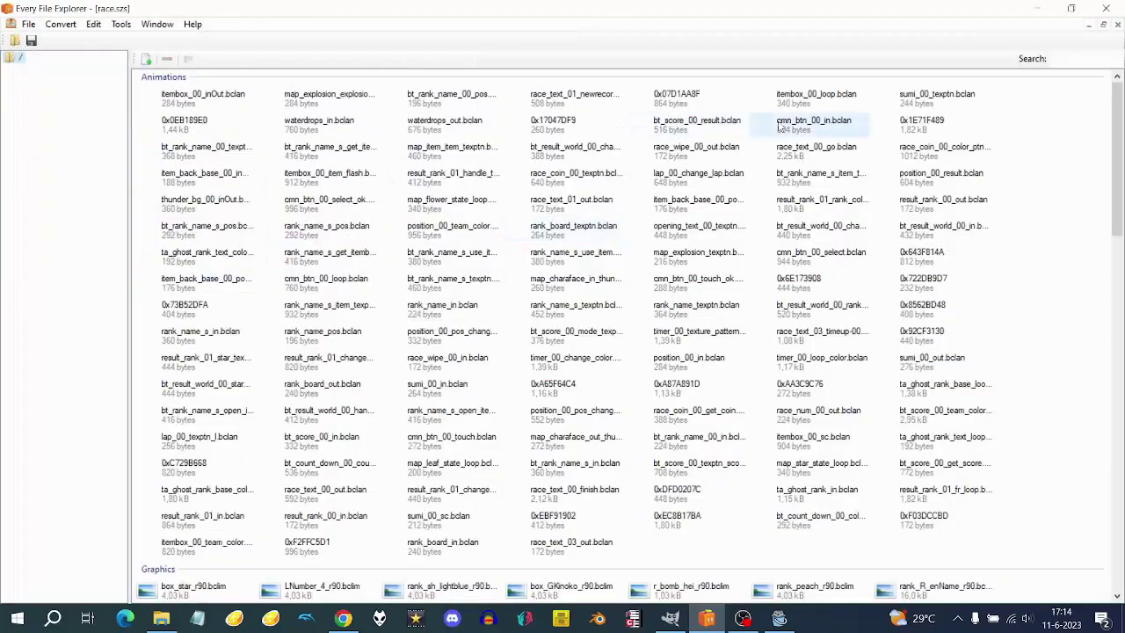
# Step: Search race.szs for 'rank_yoshi'
pyautogui.moveTo(1119, 149); pyautogui.dragTo(1120, 198)
pyautogui.click(1087, 58)
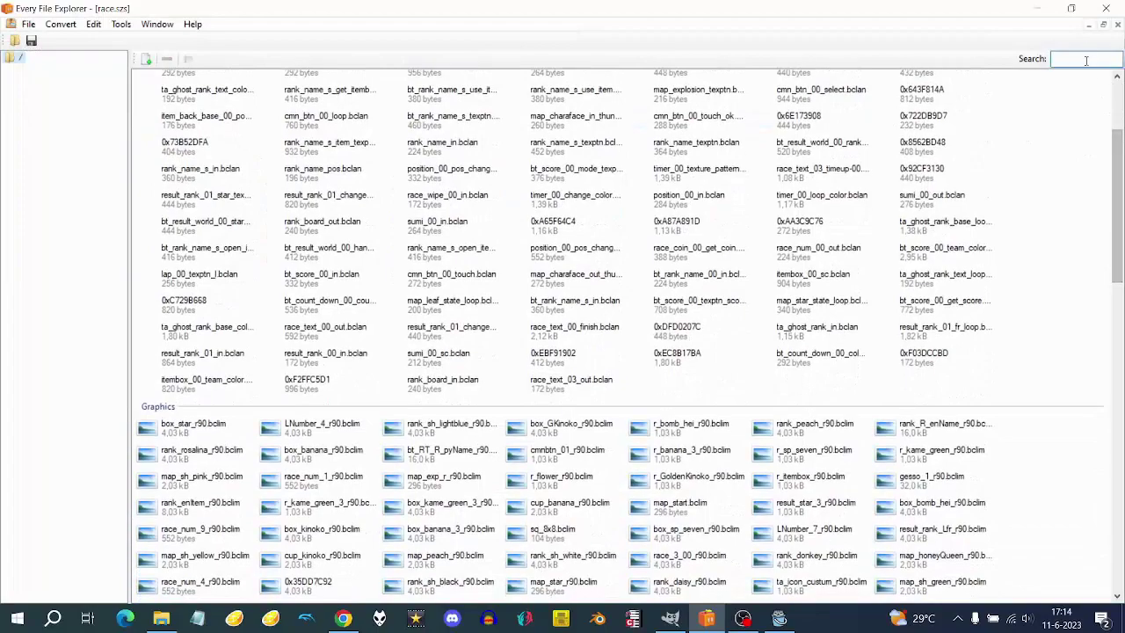
pyautogui.write('ran')
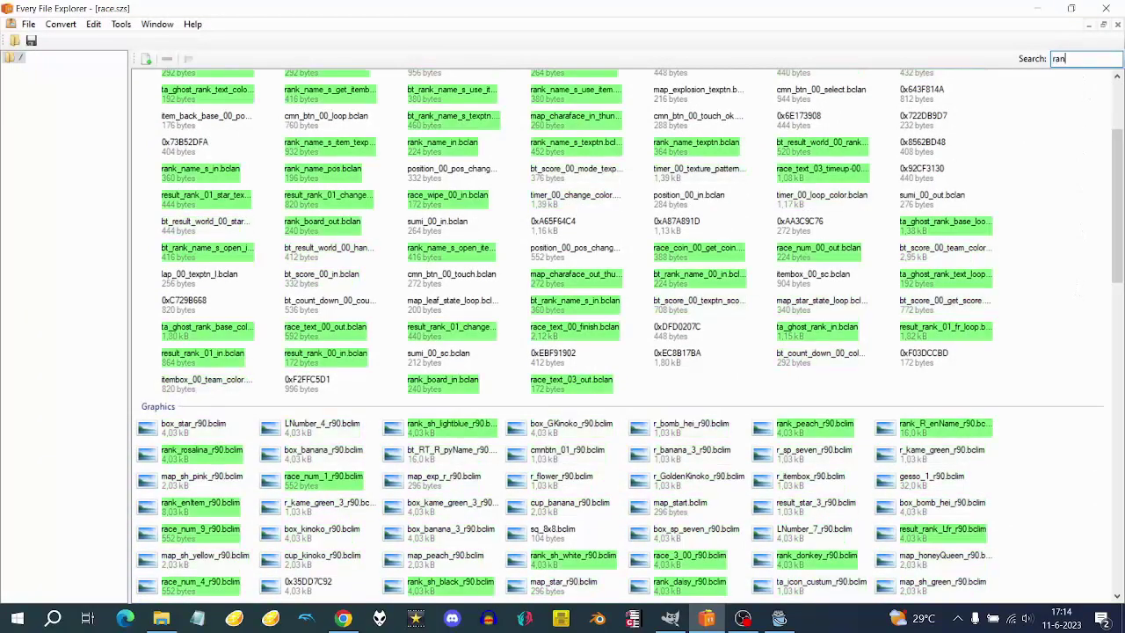
pyautogui.write('k_yoshi')
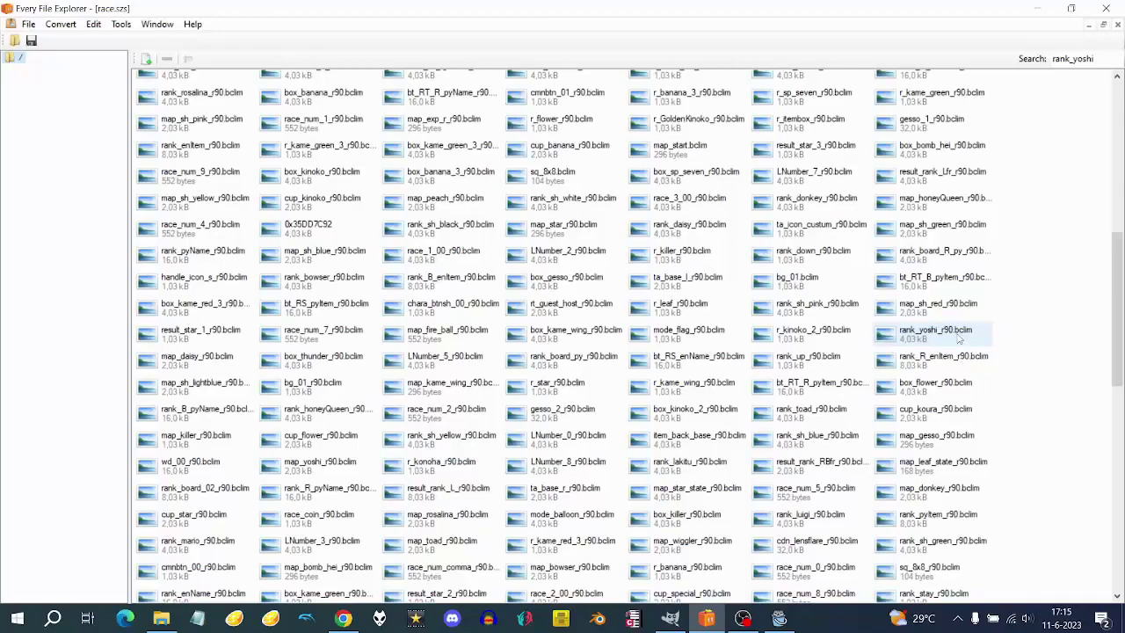
# Step: Export rank_yoshi_r90.bclim into Downloads\Yellow Yoshi UI
pyautogui.rightClick(959, 339)
pyautogui.click(975, 360)
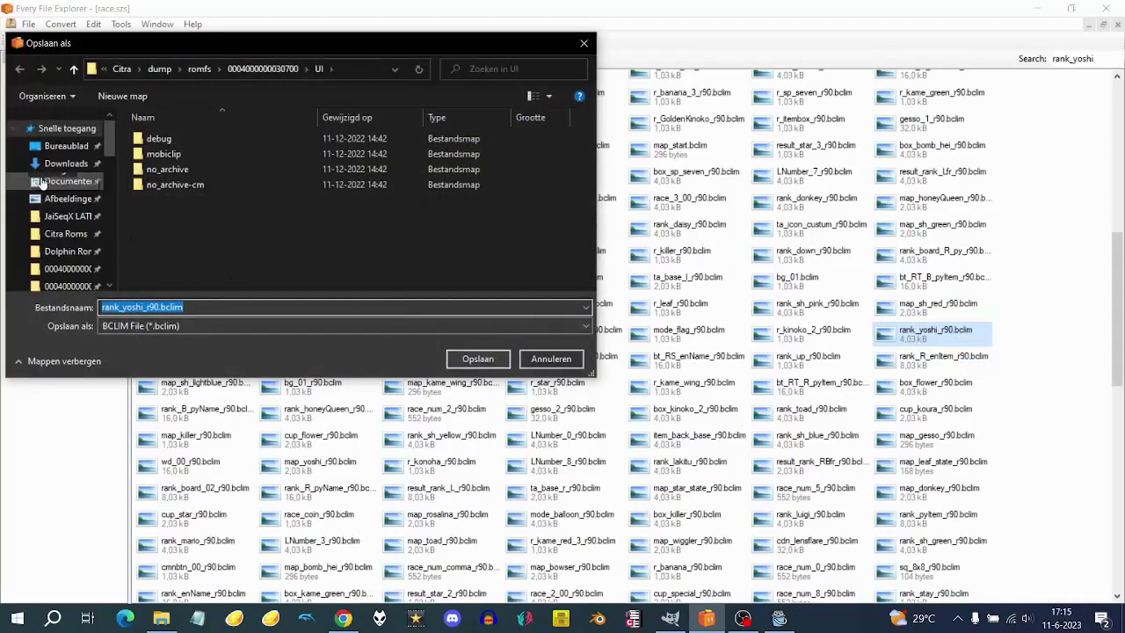
pyautogui.click(66, 163)
pyautogui.doubleClick(220, 157)
pyautogui.click(475, 360)
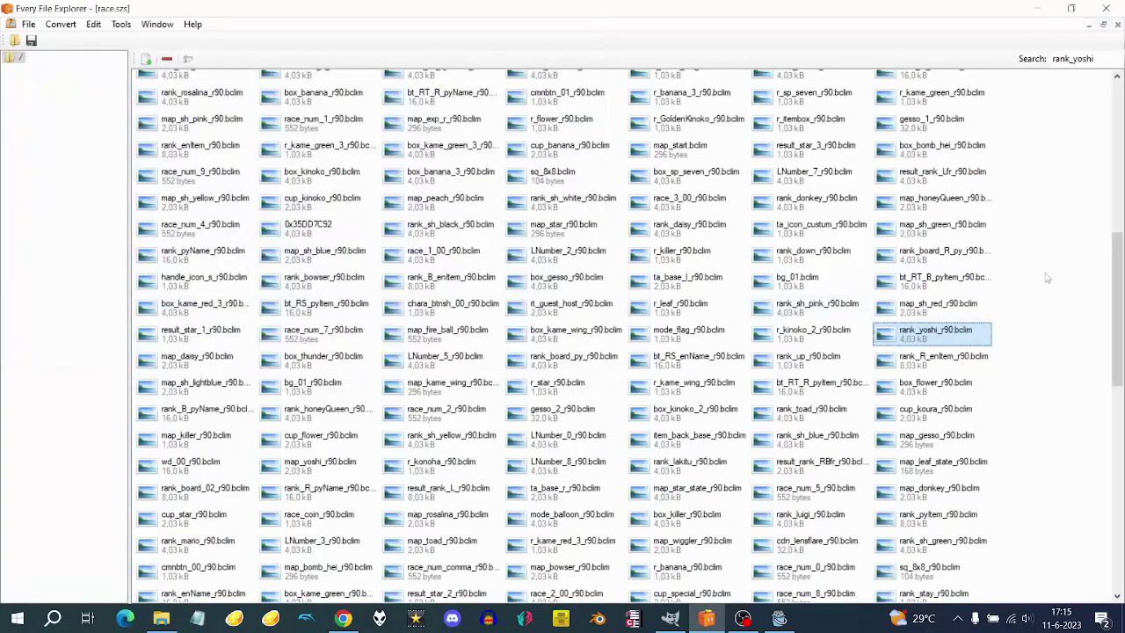
# Step: Search for 'map_yosh' and export map_yoshi_r90.bclim into Yellow Yoshi UI
pyautogui.moveTo(1095, 58); pyautogui.dragTo(1000, 64)
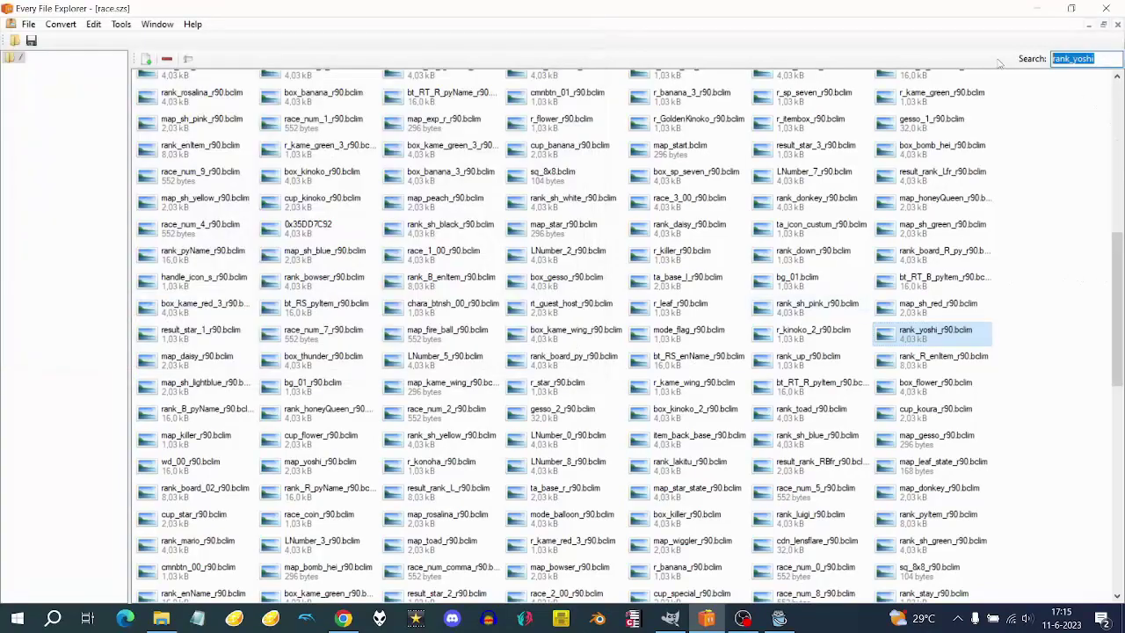
pyautogui.write('map_yosh')
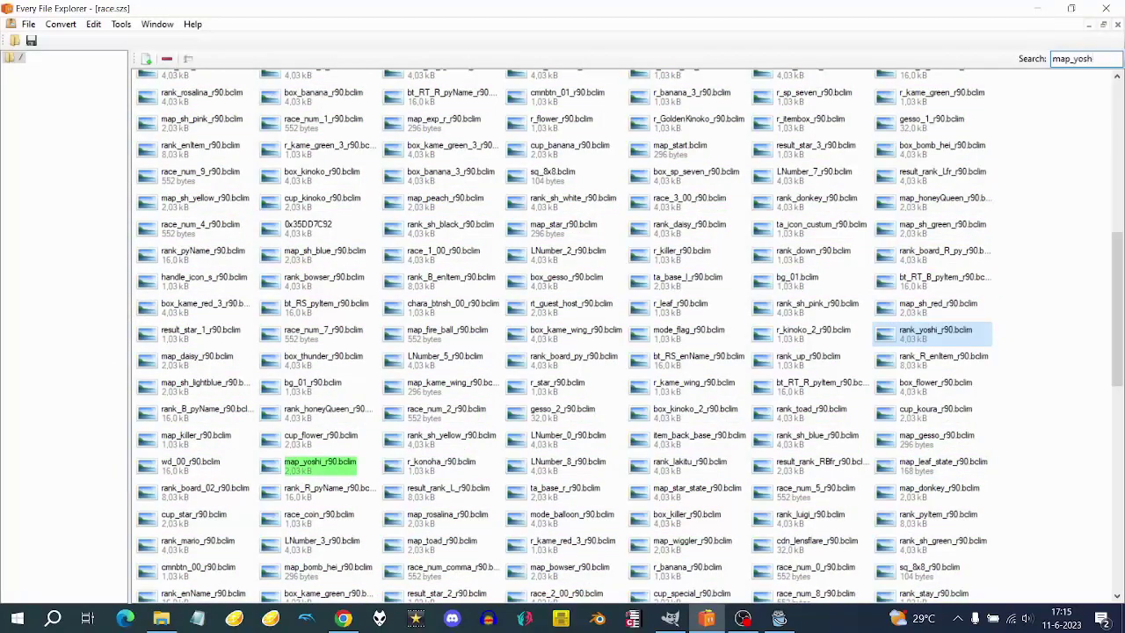
pyautogui.click(332, 463)
pyautogui.rightClick(332, 463)
pyautogui.click(374, 493)
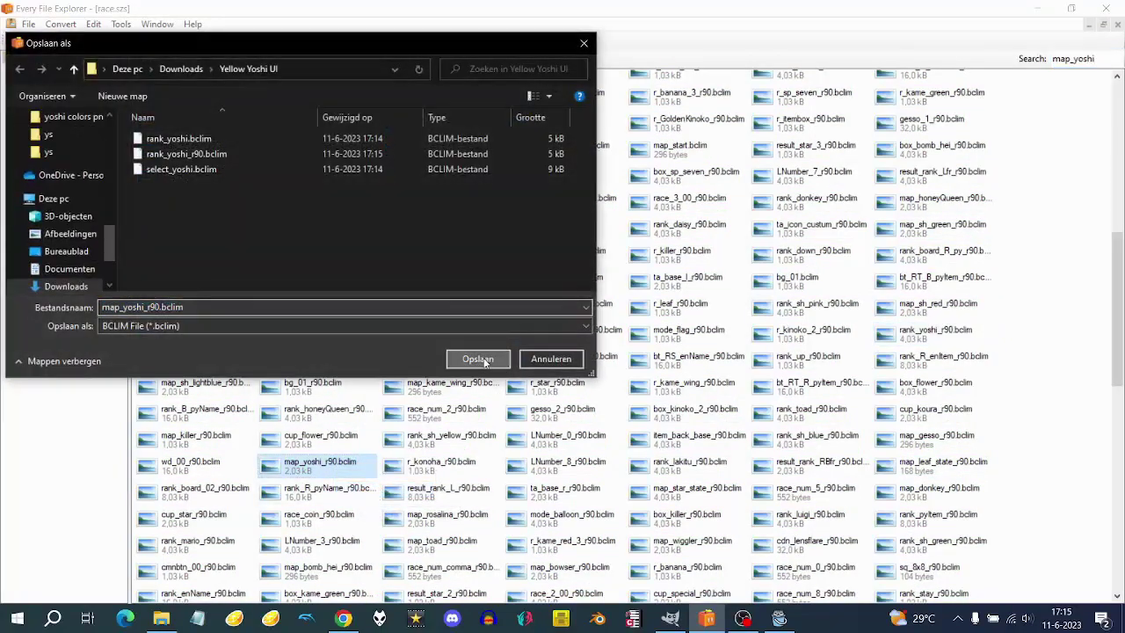
pyautogui.click(479, 360)
pyautogui.moveTo(1119, 297); pyautogui.dragTo(1083, 366)
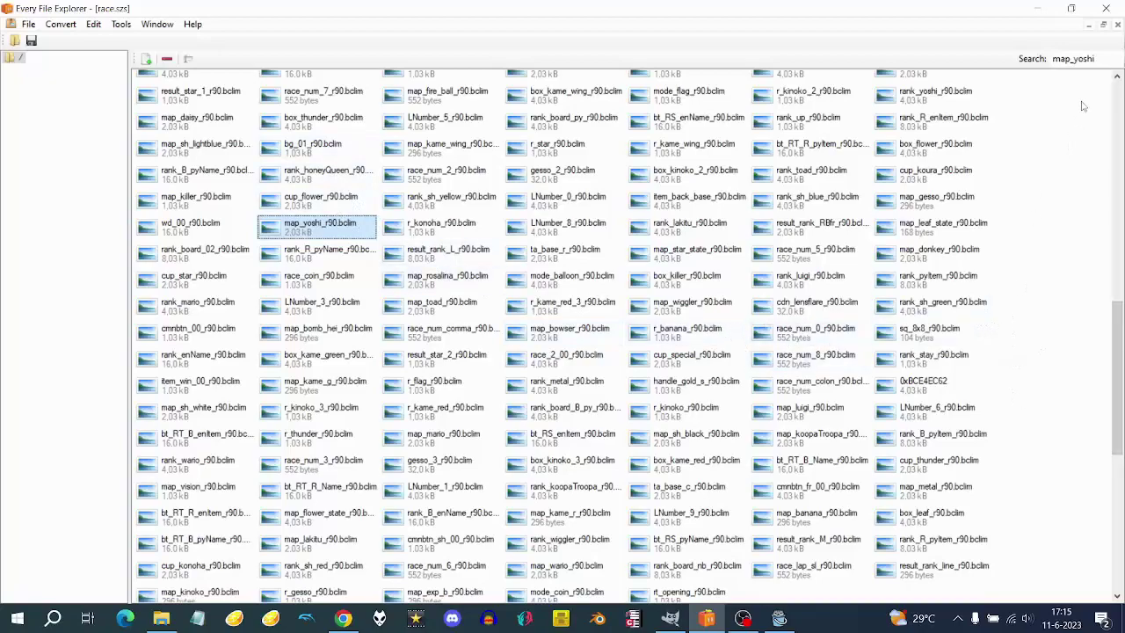
pyautogui.doubleClick(1073, 58)
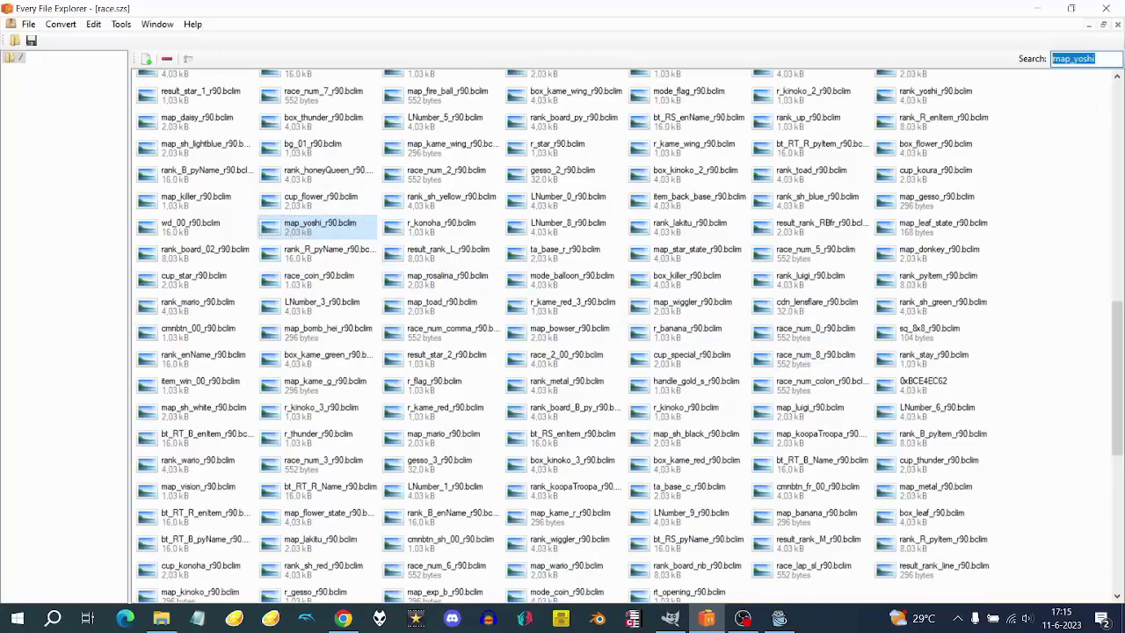
# Step: Switch to menu.szs, search 'b_std' and preview b_std_td.bclim, then close it
pyautogui.write('b_std')
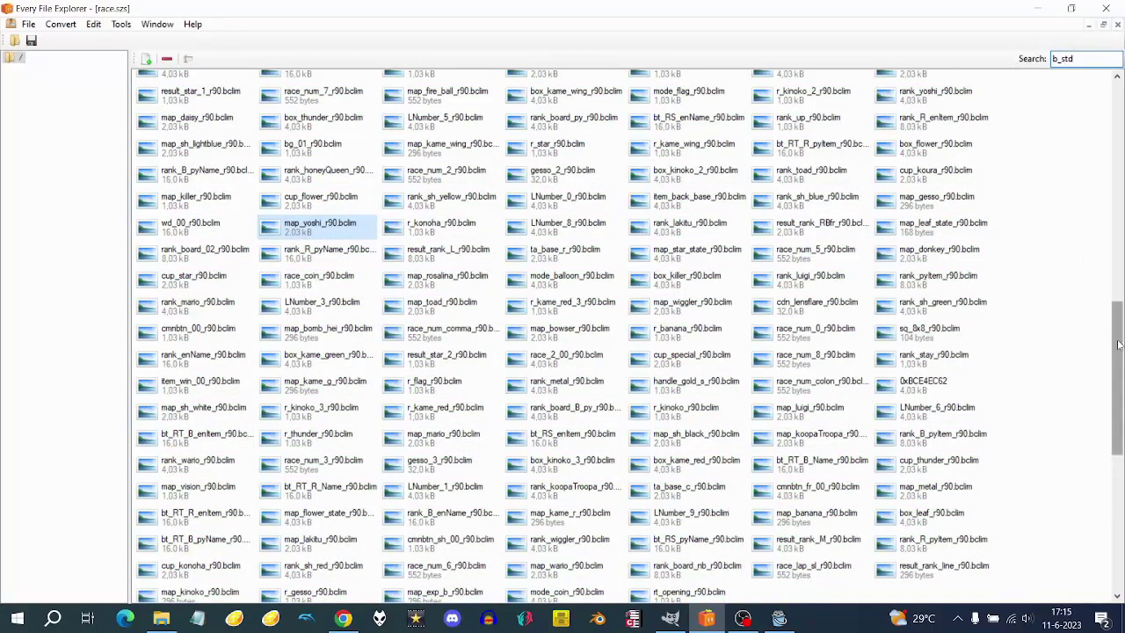
pyautogui.press('Return')
pyautogui.click(153, 24)
pyautogui.click(188, 81)
pyautogui.write('b_std')
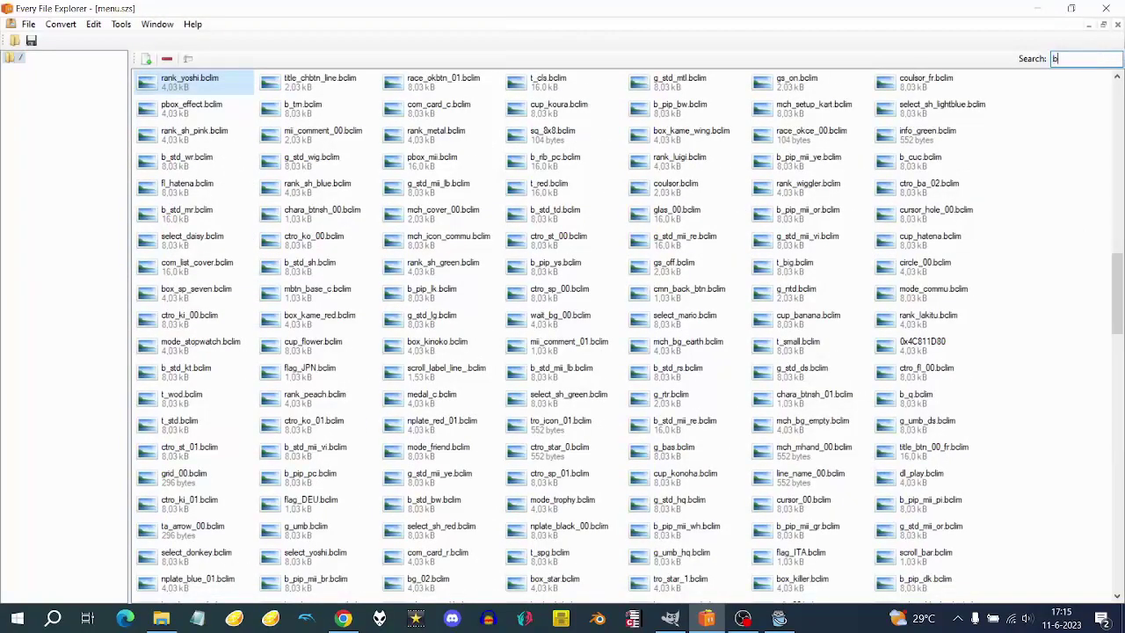
pyautogui.doubleClick(562, 217)
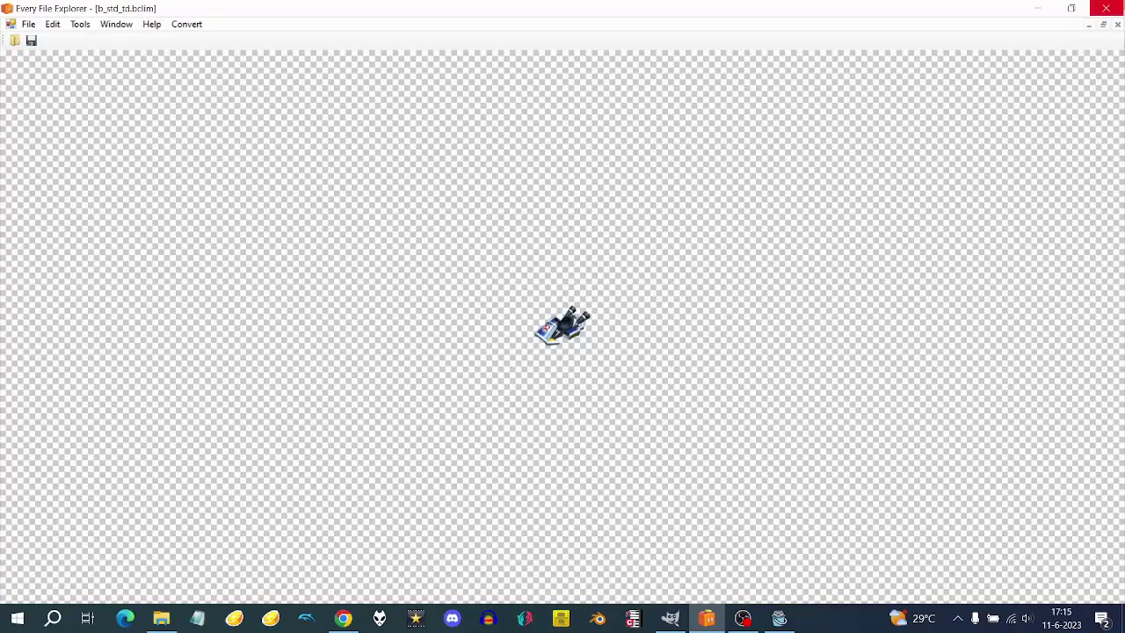
pyautogui.click(1117, 23)
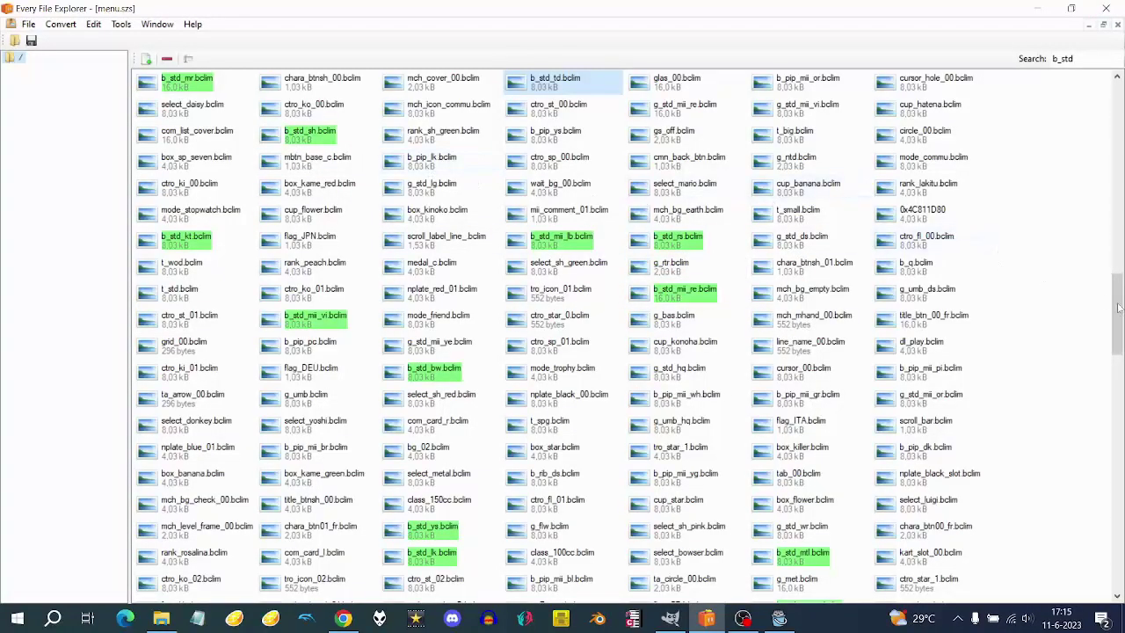
# Step: Filter menu.szs to the g_std texture files
pyautogui.moveTo(1121, 345); pyautogui.dragTo(1121, 328)
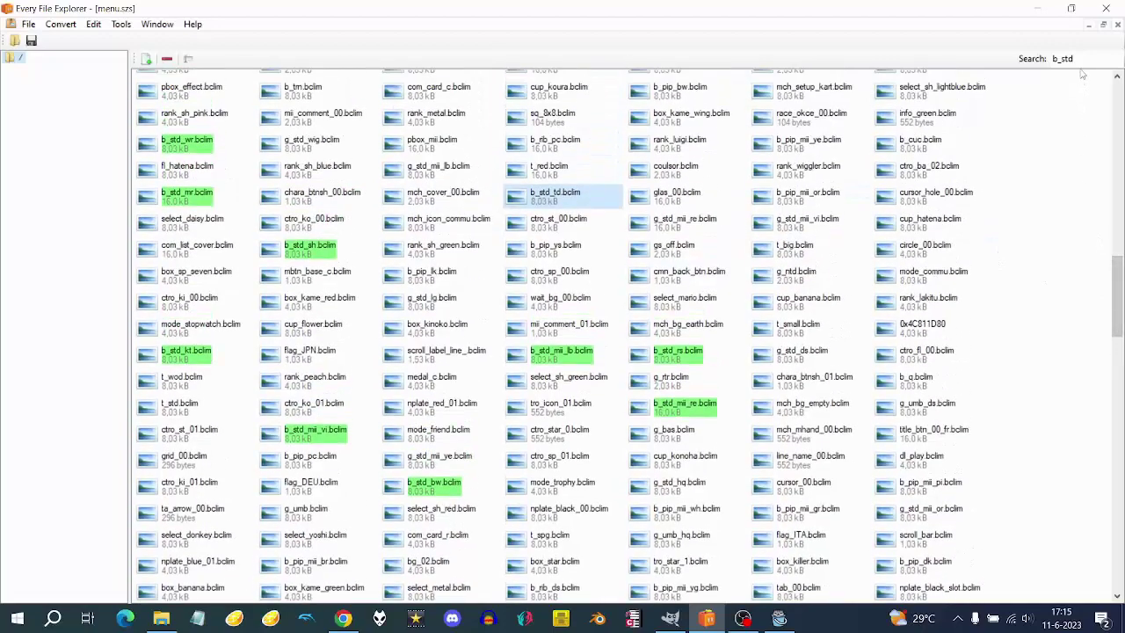
pyautogui.write('_std')
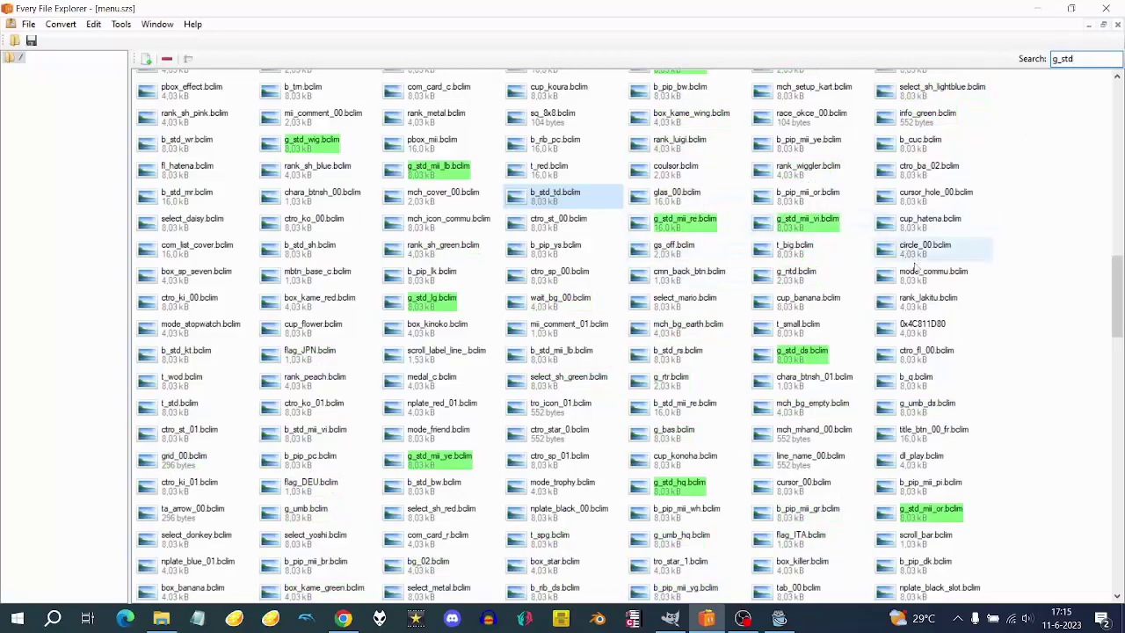
pyautogui.click(778, 618)
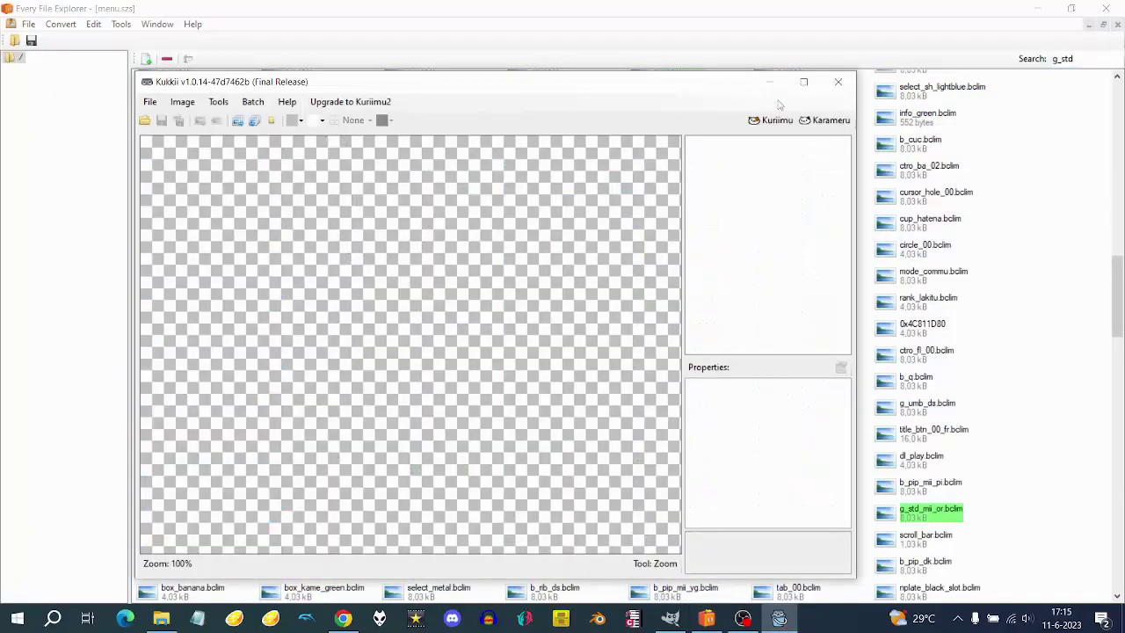
# Step: Batch-export the Yellow Yoshi UI folder's four BCLIM textures to PNG in Kukkii
pyautogui.click(803, 83)
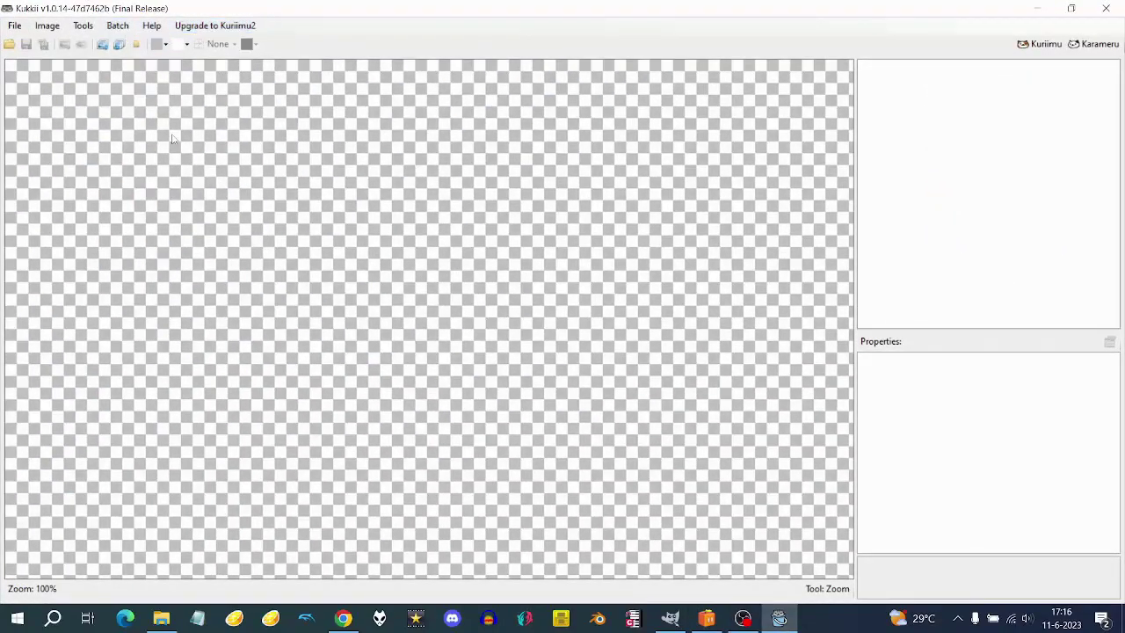
pyautogui.click(117, 26)
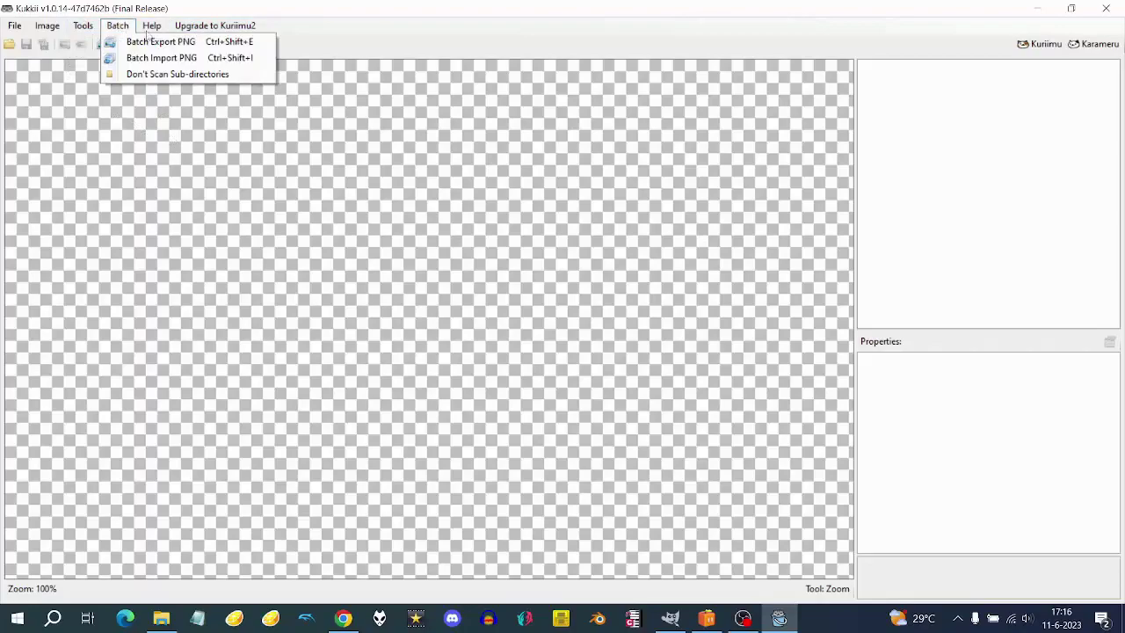
pyautogui.click(142, 42)
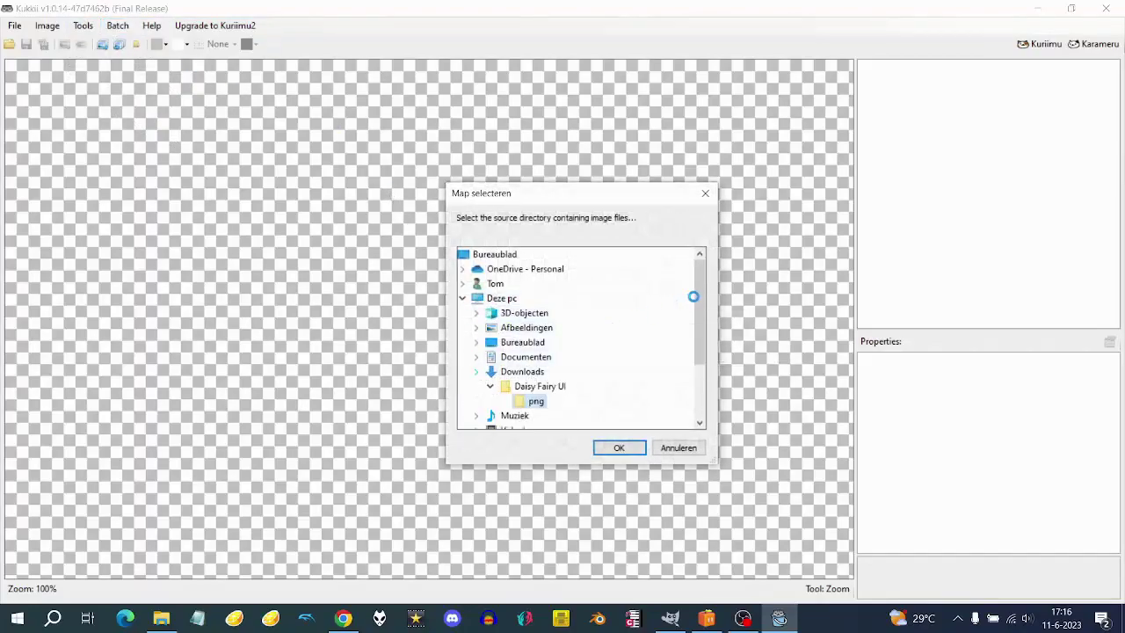
pyautogui.moveTo(700, 280); pyautogui.dragTo(702, 398)
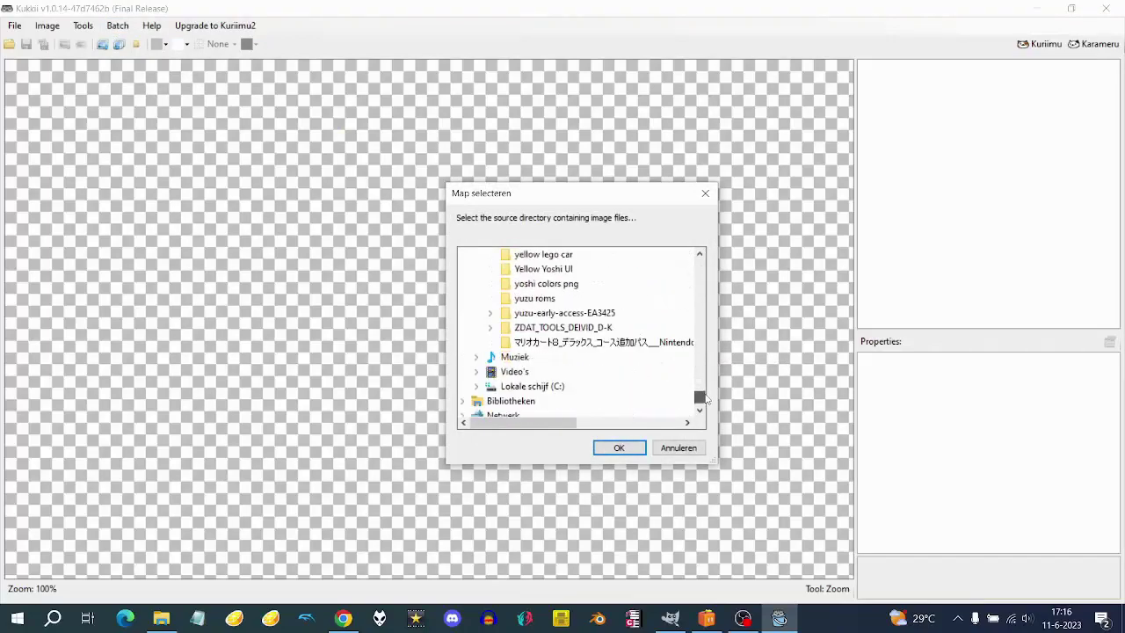
pyautogui.click(537, 372)
pyautogui.click(619, 448)
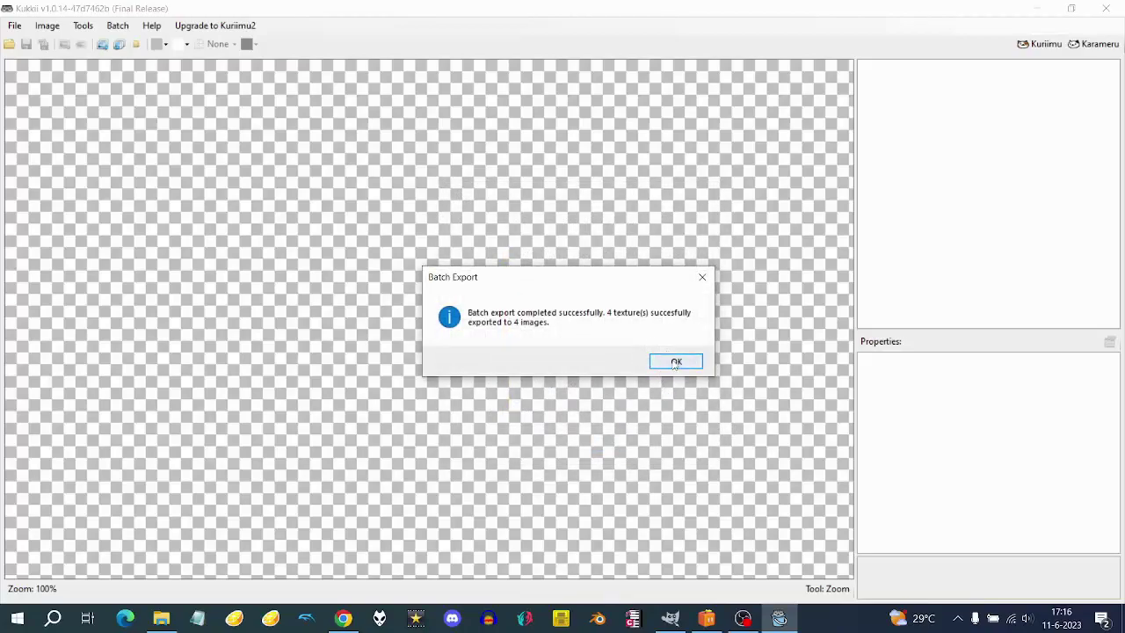
pyautogui.click(670, 360)
pyautogui.click(161, 617)
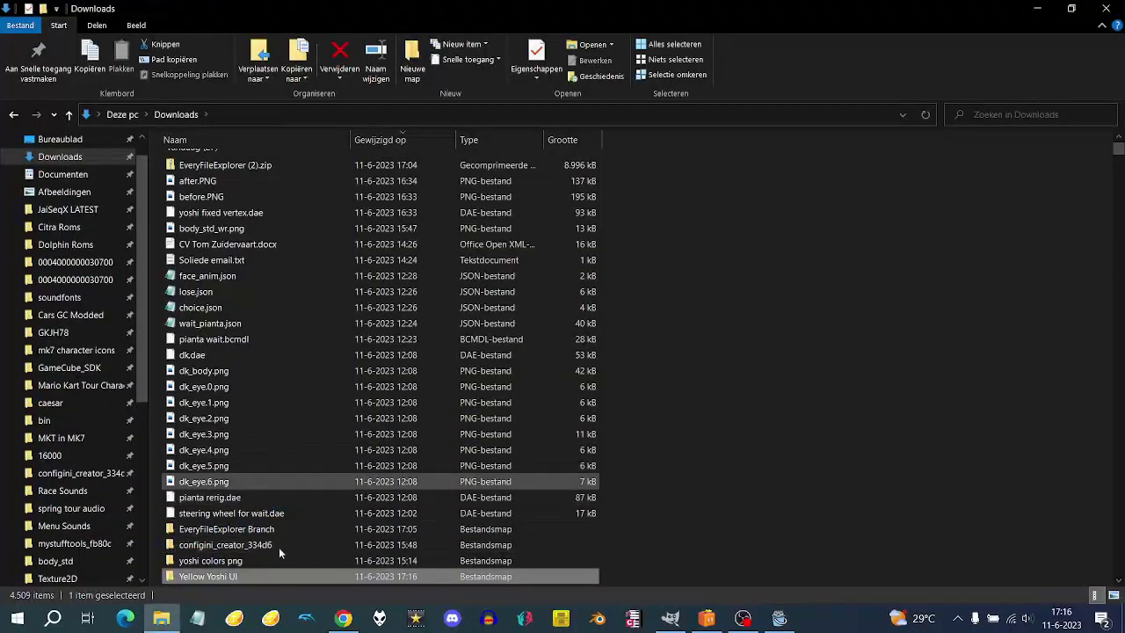
# Step: Select and cut the four exported .bclim.00.png files in Yellow Yoshi UI
pyautogui.press('Return')
pyautogui.click(252, 178)
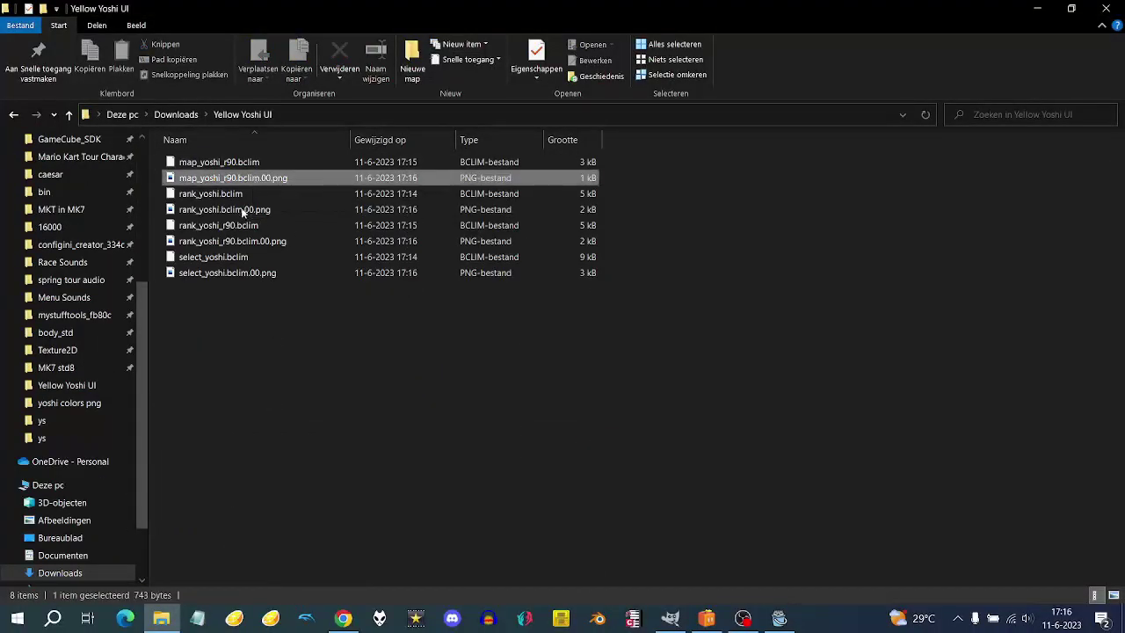
pyautogui.keyDown('ctrl'); pyautogui.click(236, 210); pyautogui.keyUp('ctrl')
pyautogui.keyDown('ctrl'); pyautogui.click(244, 241); pyautogui.keyUp('ctrl')
pyautogui.keyDown('ctrl'); pyautogui.click(246, 273); pyautogui.keyUp('ctrl')
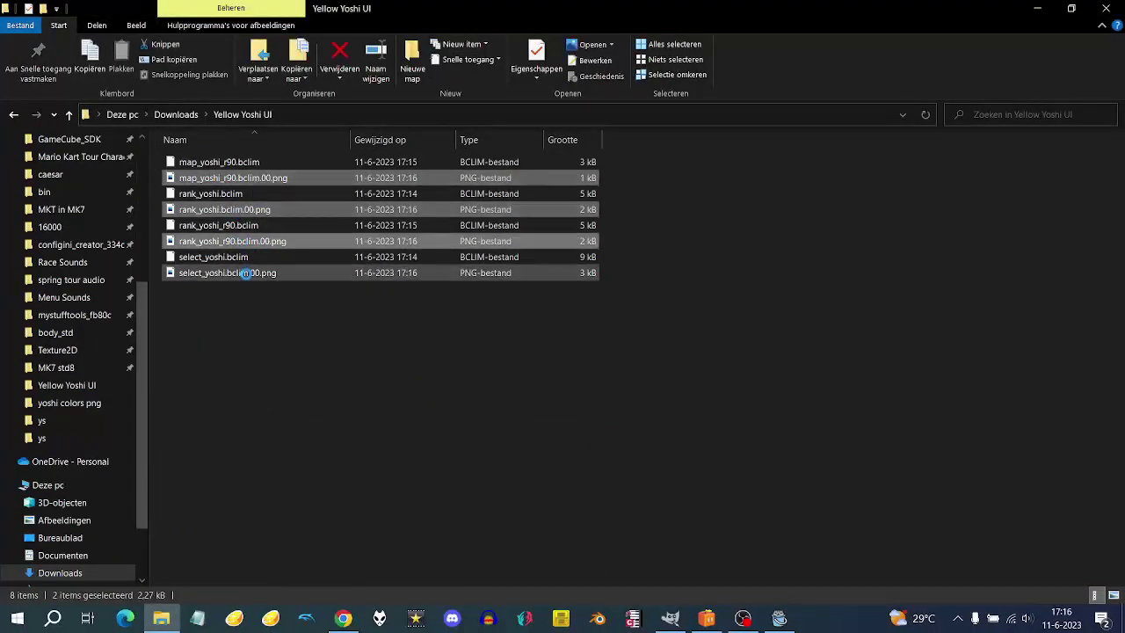
pyautogui.keyDown('ctrl'); pyautogui.click(246, 275); pyautogui.keyUp('ctrl')
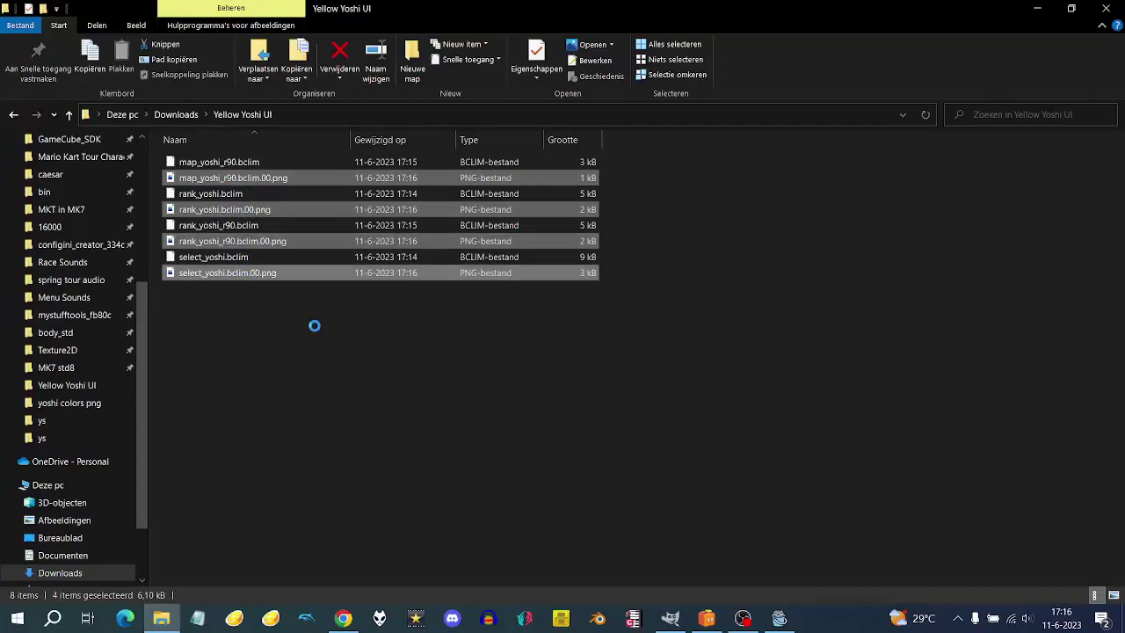
pyautogui.rightClick(297, 278)
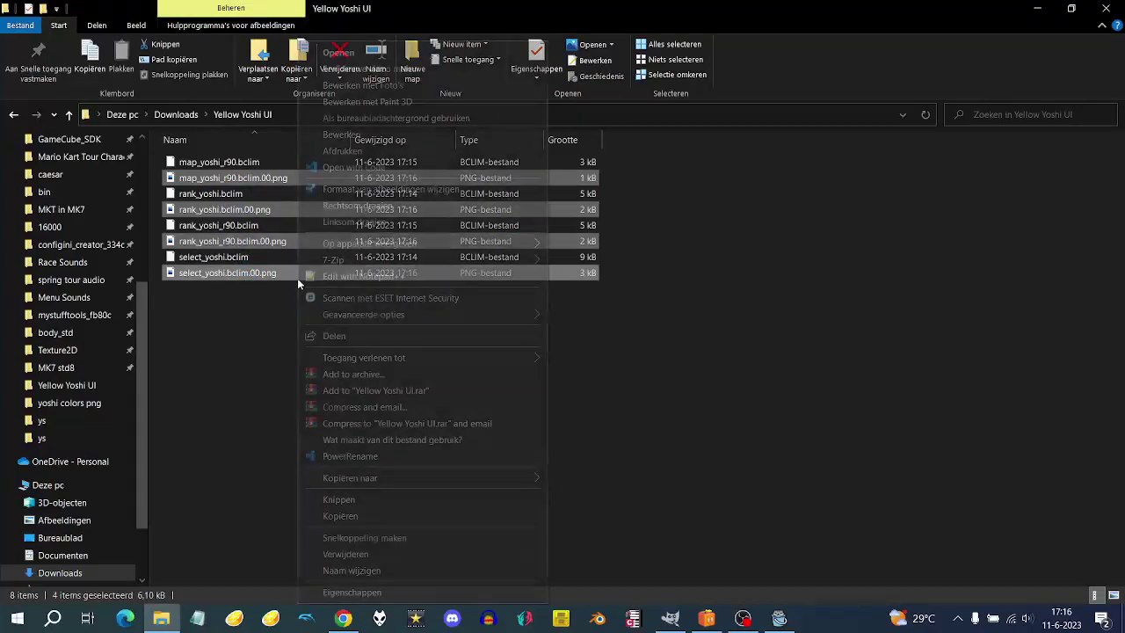
pyautogui.click(364, 499)
# Step: Create a folder named 'png', paste the four PNGs into it, and show large icons
pyautogui.rightClick(341, 417)
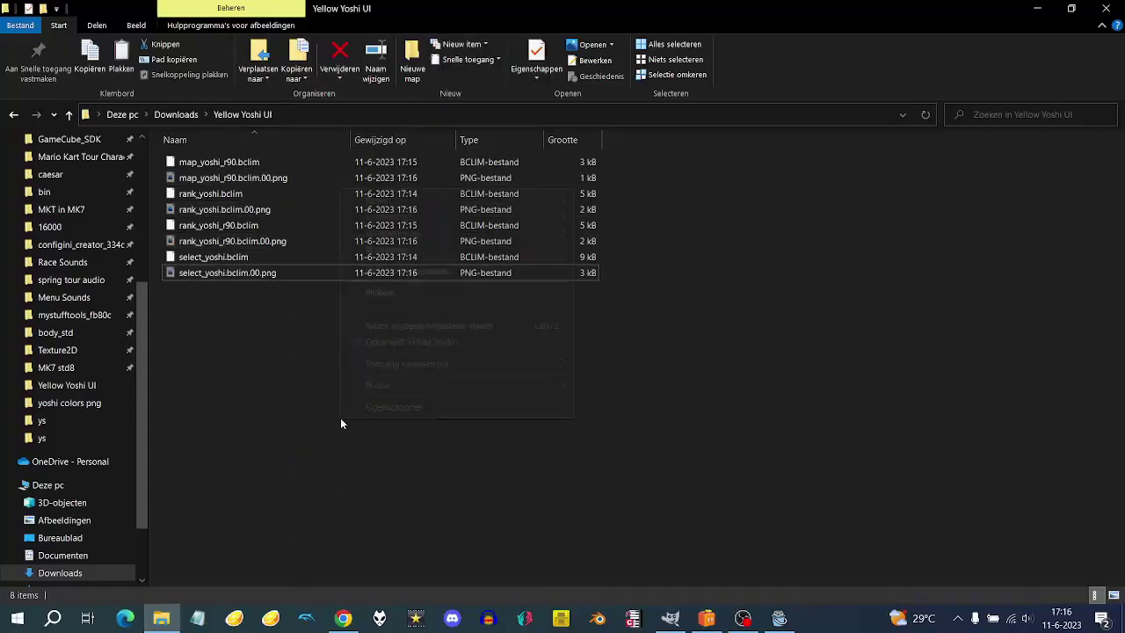
pyautogui.moveTo(553, 385)
pyautogui.click(604, 388)
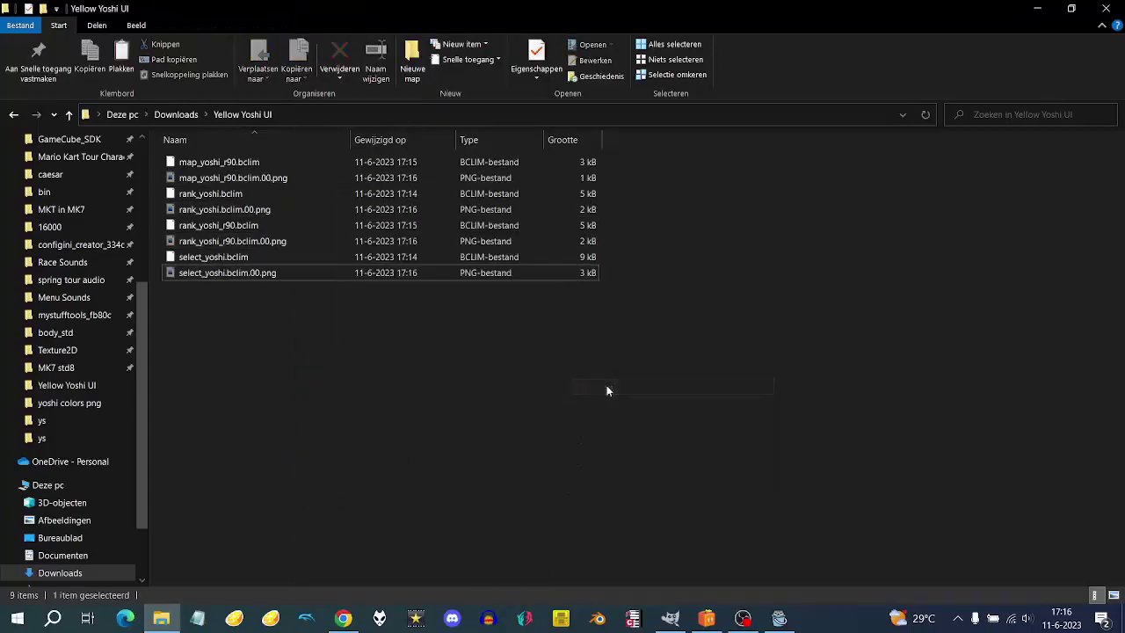
pyautogui.write('png')
pyautogui.press('Return')
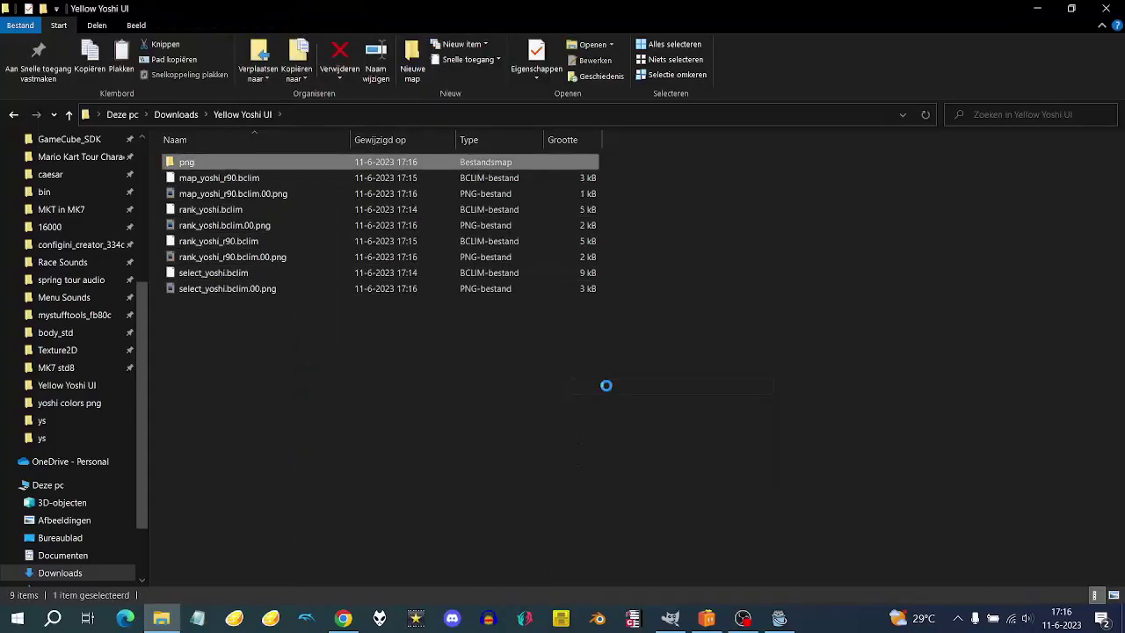
pyautogui.press('Return')
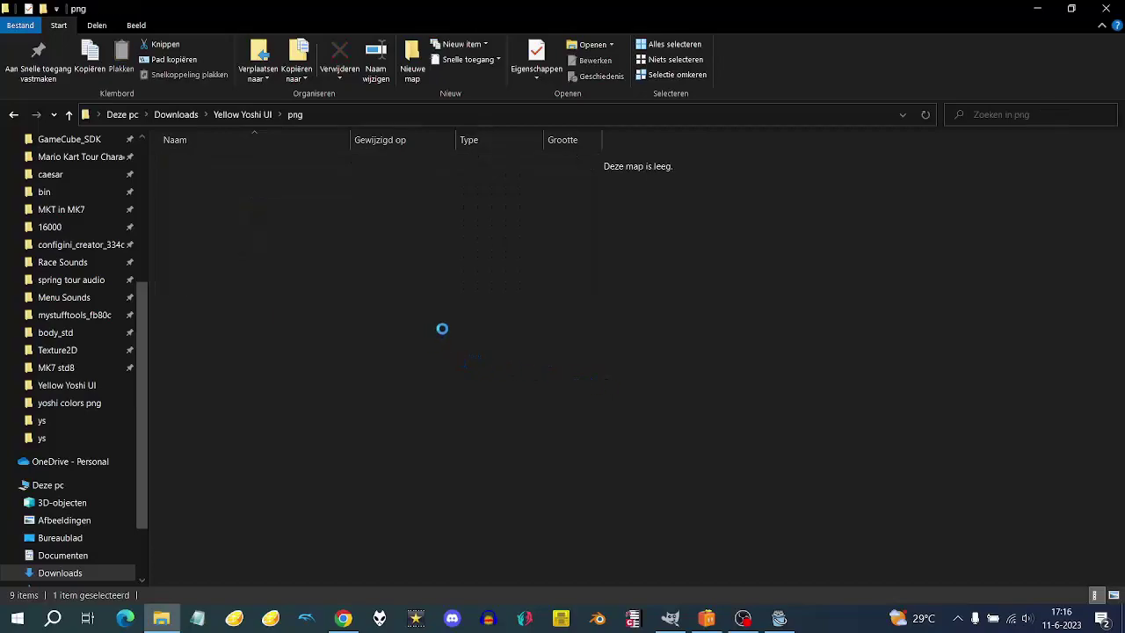
pyautogui.hotkey('ctrl', 'v')
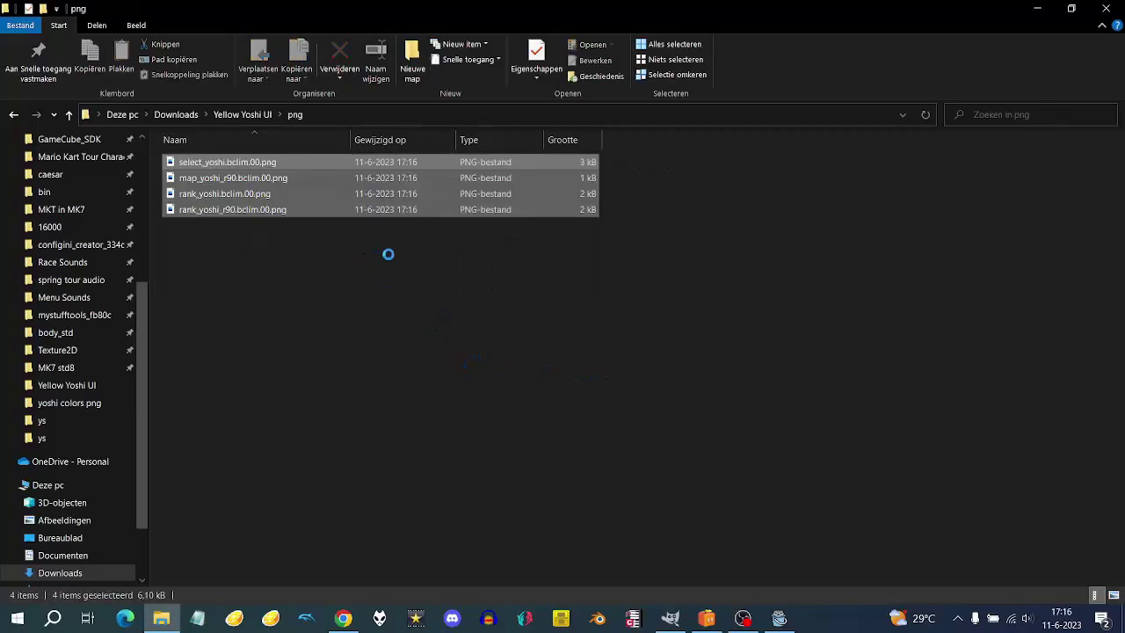
pyautogui.click(927, 115)
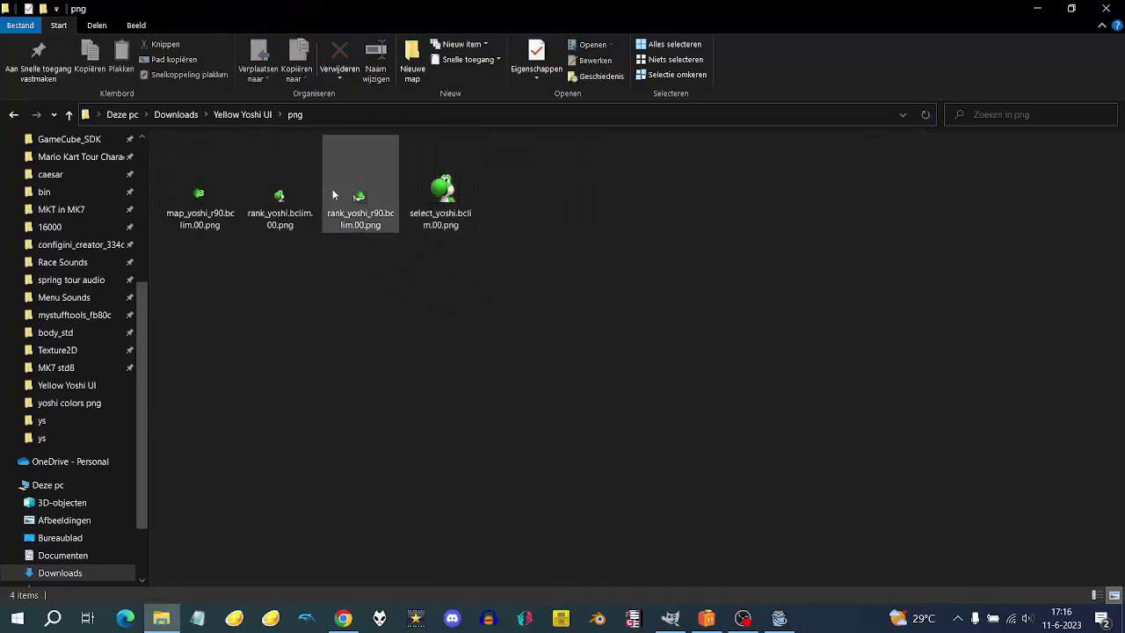
# Step: Open select_yoshi.bclim.00.png in GIMP
pyautogui.click(444, 207)
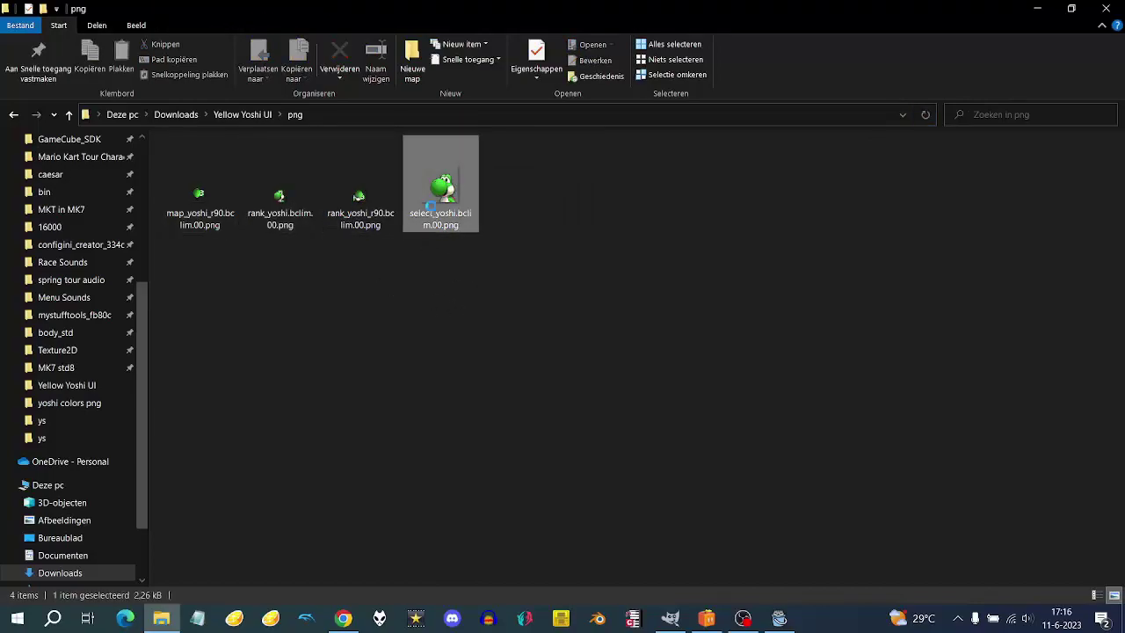
pyautogui.rightClick(432, 209)
pyautogui.moveTo(662, 327)
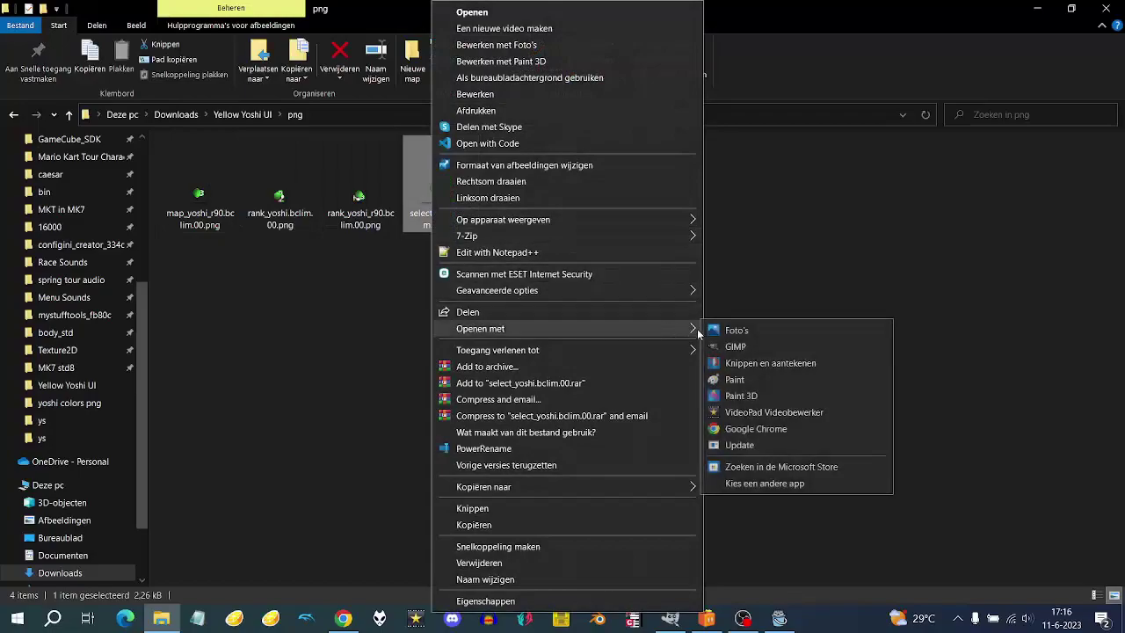
pyautogui.click(730, 347)
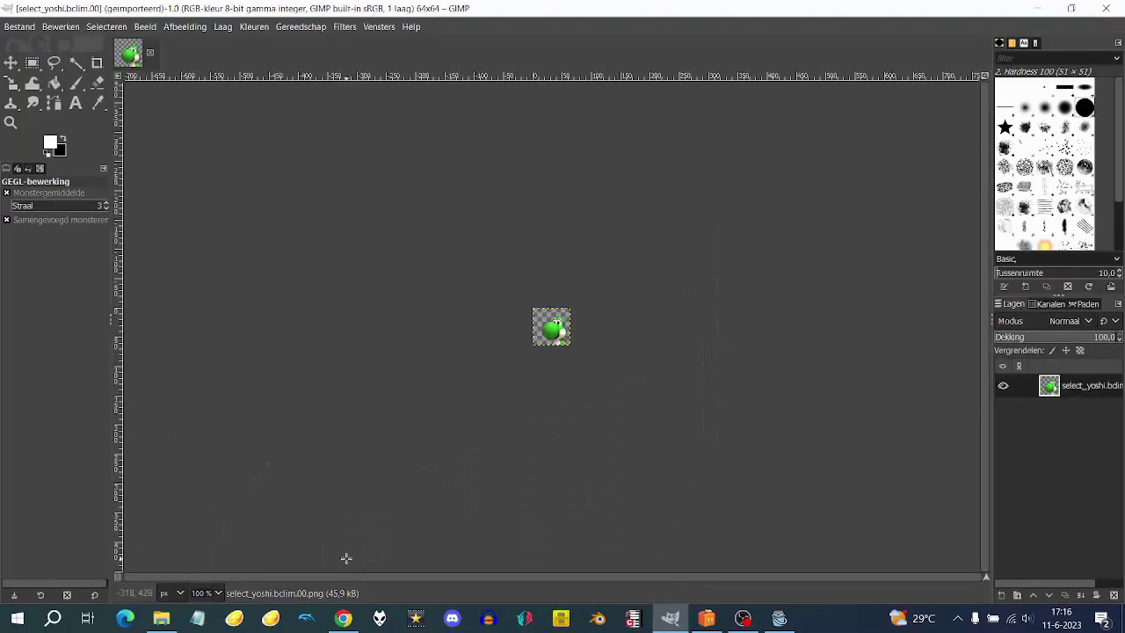
# Step: Zoom to 400% and shift the green hue to −58 with saturation 100 via Hue/Saturation
pyautogui.click(217, 593)
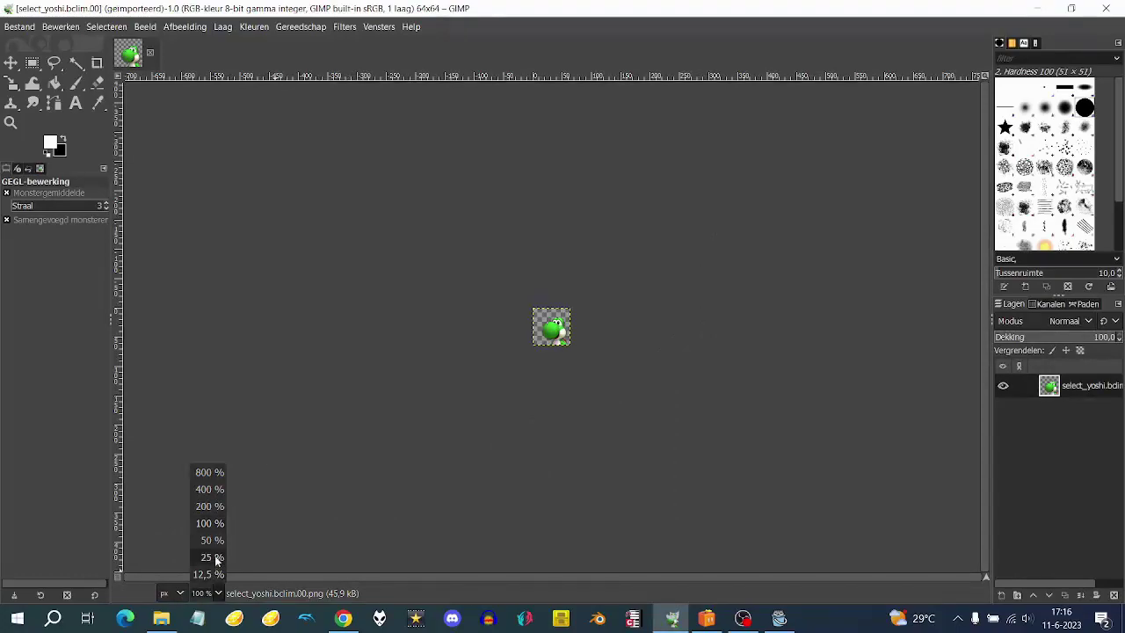
pyautogui.click(209, 488)
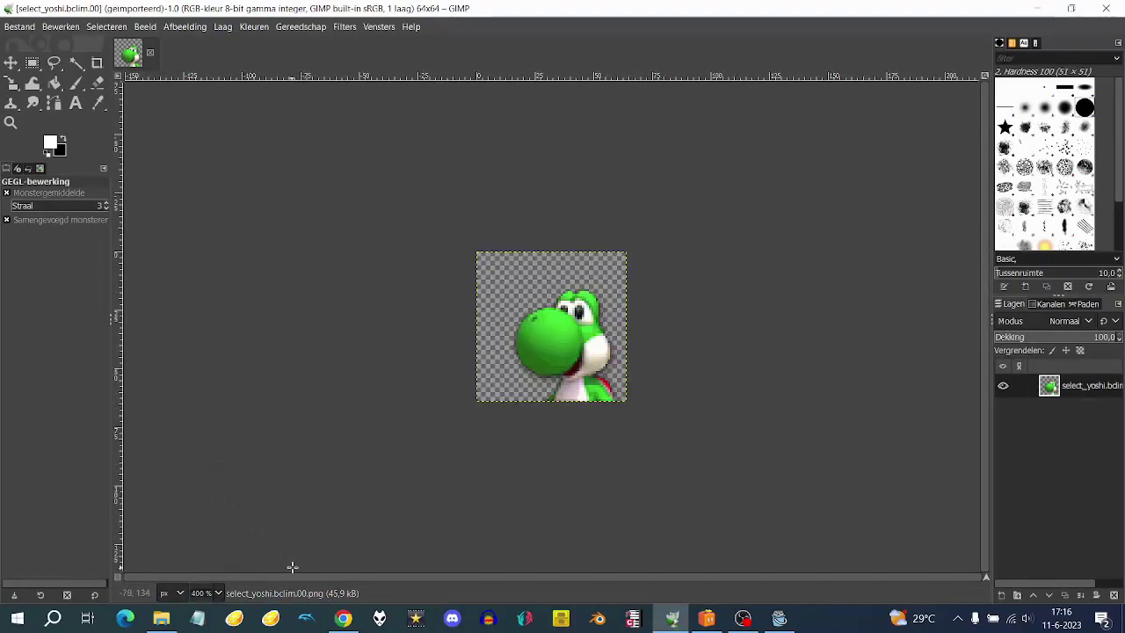
pyautogui.click(254, 27)
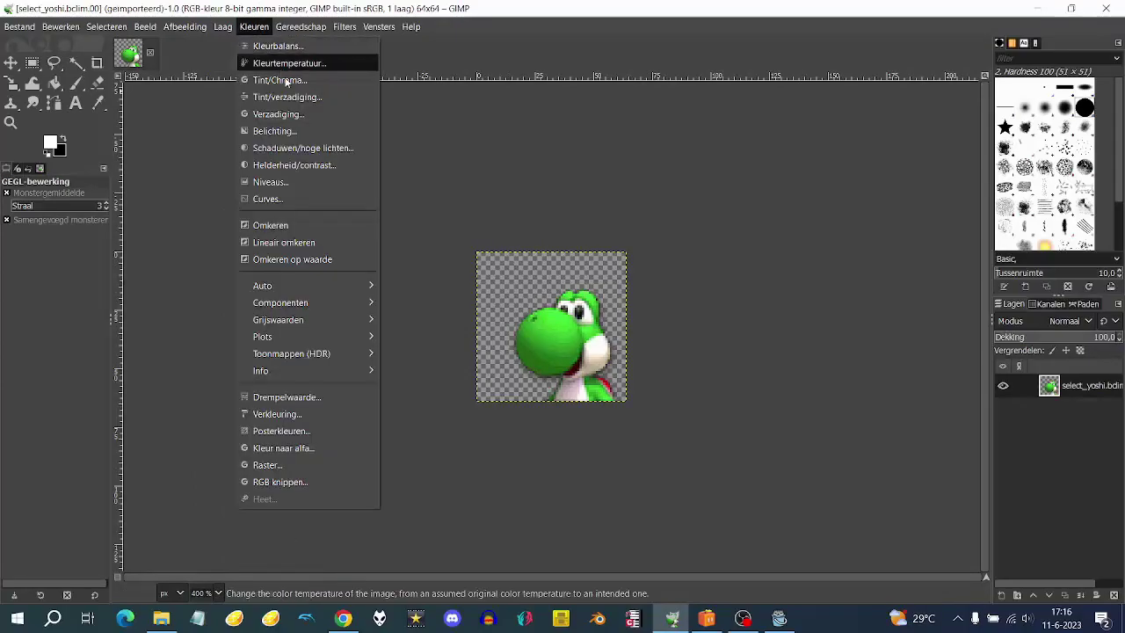
pyautogui.click(295, 96)
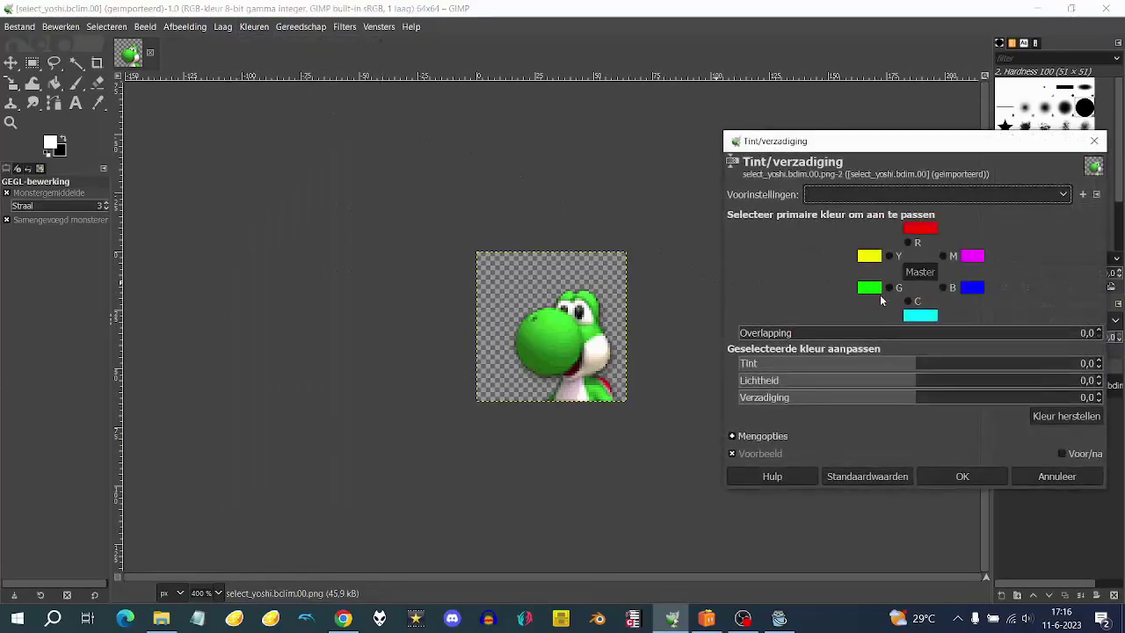
pyautogui.click(896, 294)
pyautogui.moveTo(928, 365); pyautogui.dragTo(864, 375)
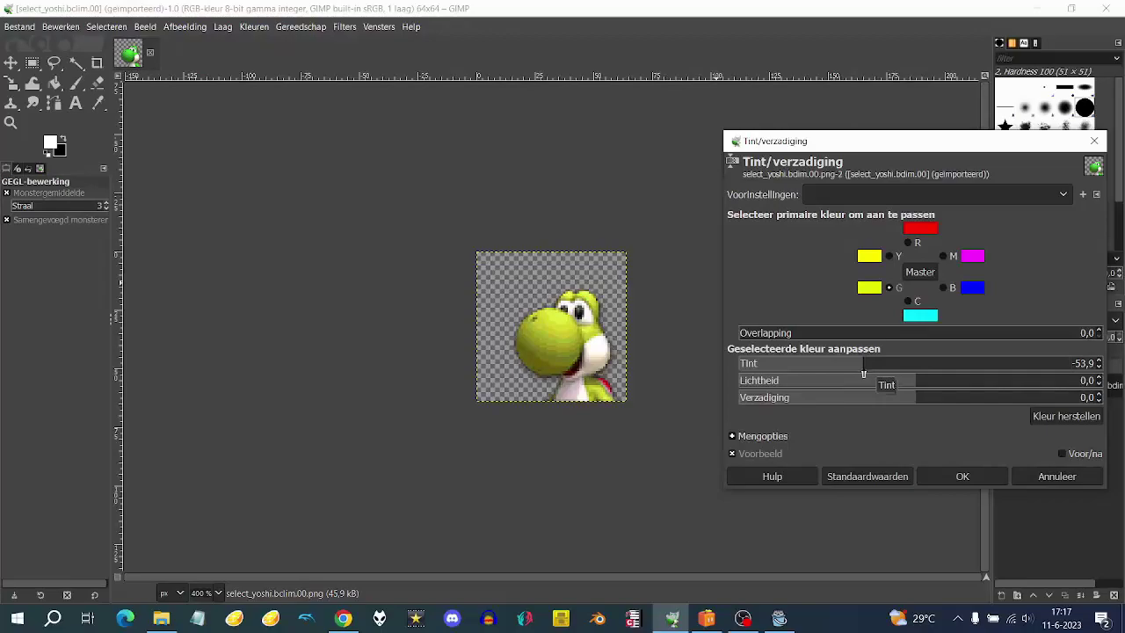
pyautogui.moveTo(866, 375); pyautogui.dragTo(862, 377)
pyautogui.moveTo(934, 401); pyautogui.dragTo(1103, 418)
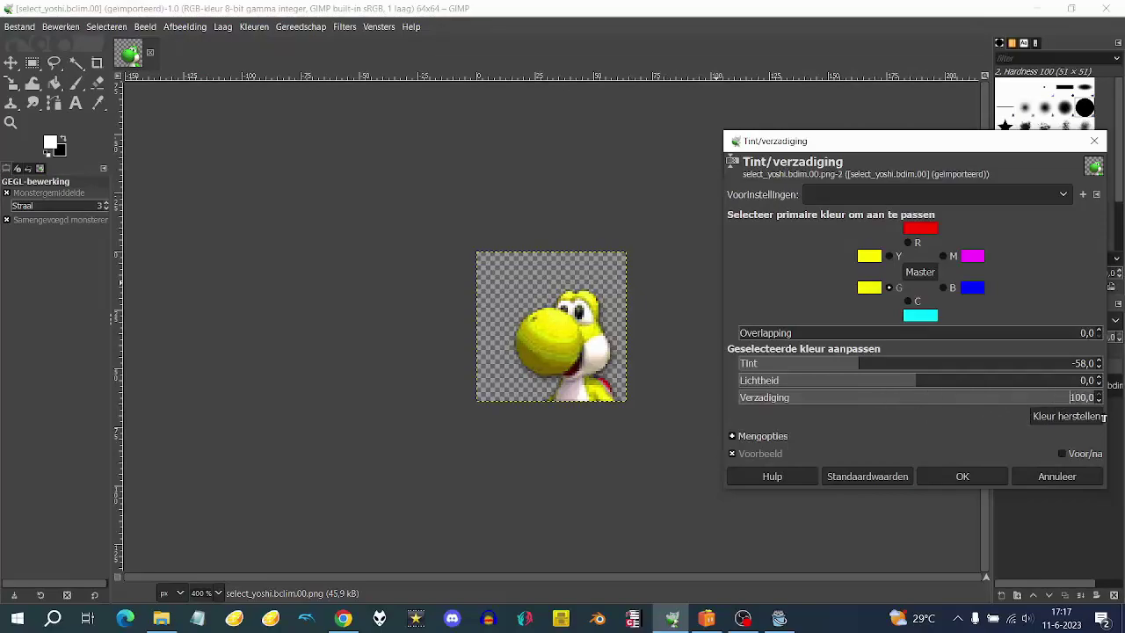
pyautogui.click(971, 477)
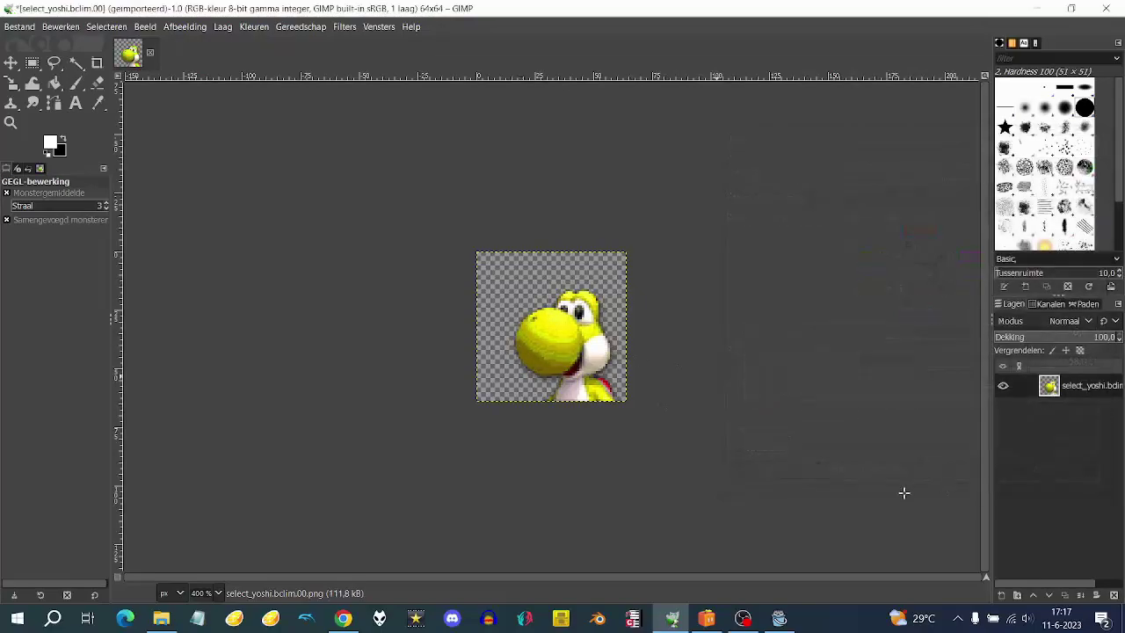
# Step: Export the recoloured image over select_yoshi.bclim.00.png
pyautogui.click(22, 27)
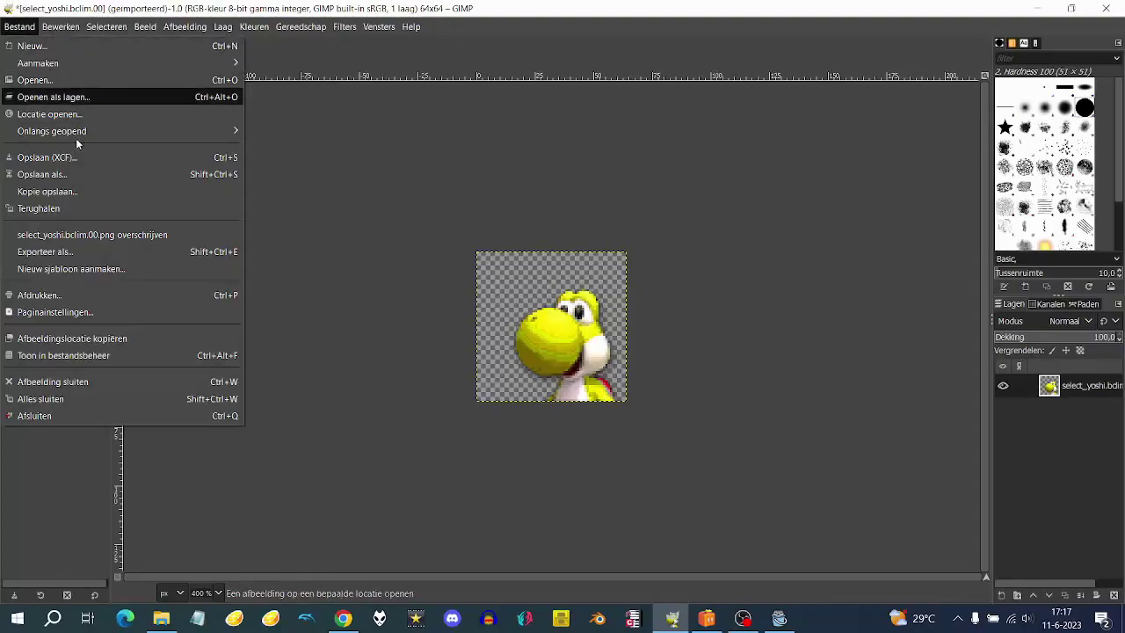
pyautogui.click(105, 234)
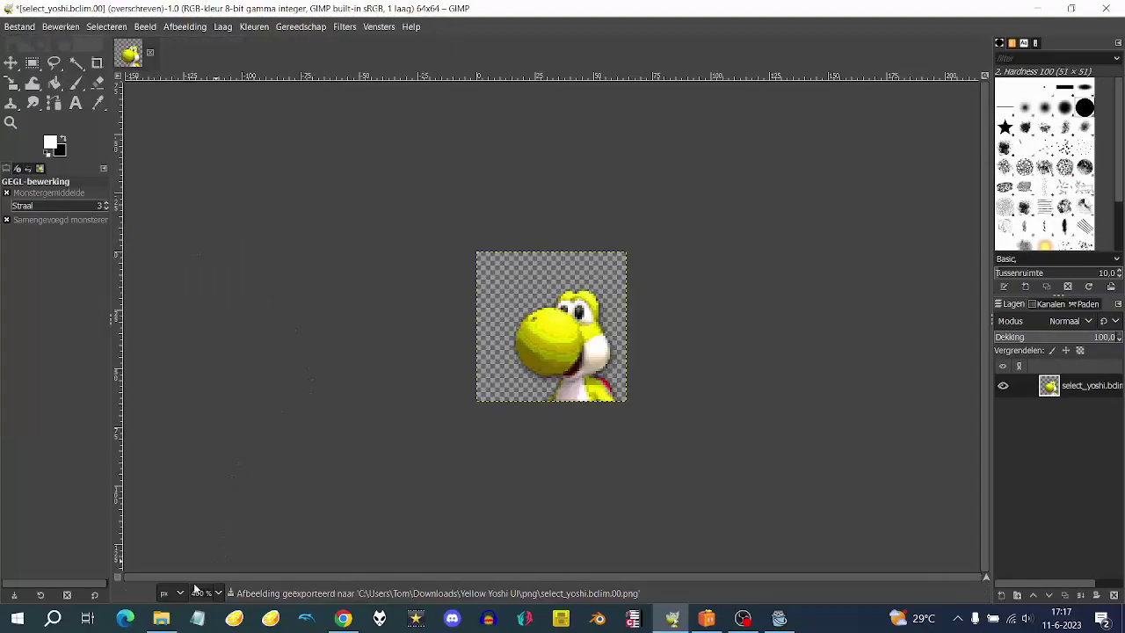
pyautogui.click(160, 617)
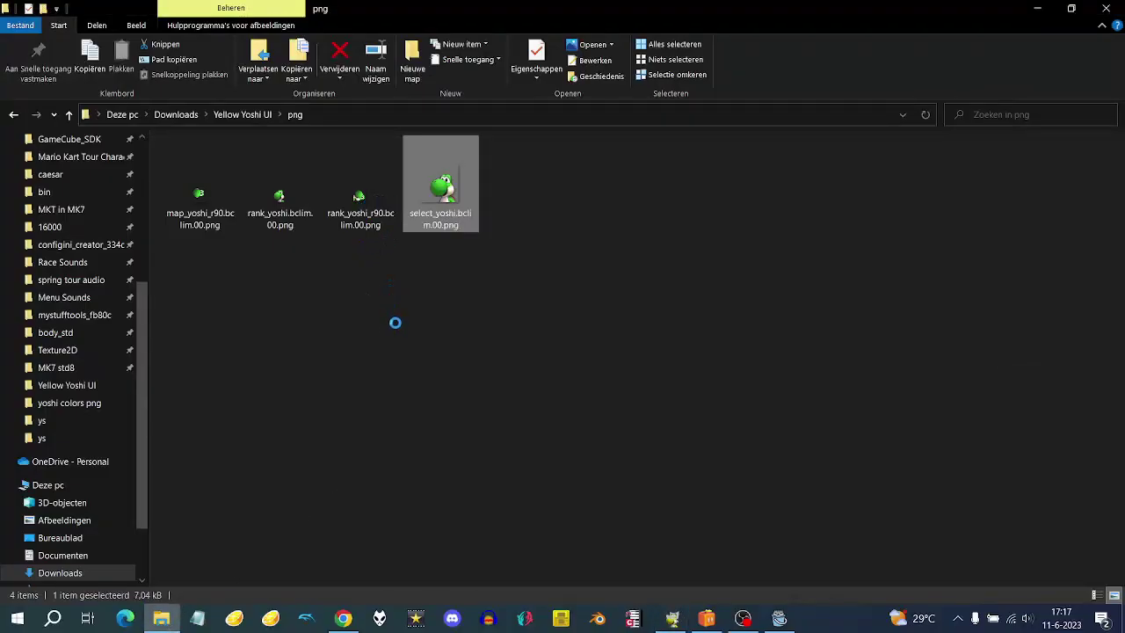
# Step: Open rank_yoshi_r90.bclim.00.png in GIMP and zoom to 800%
pyautogui.rightClick(380, 179)
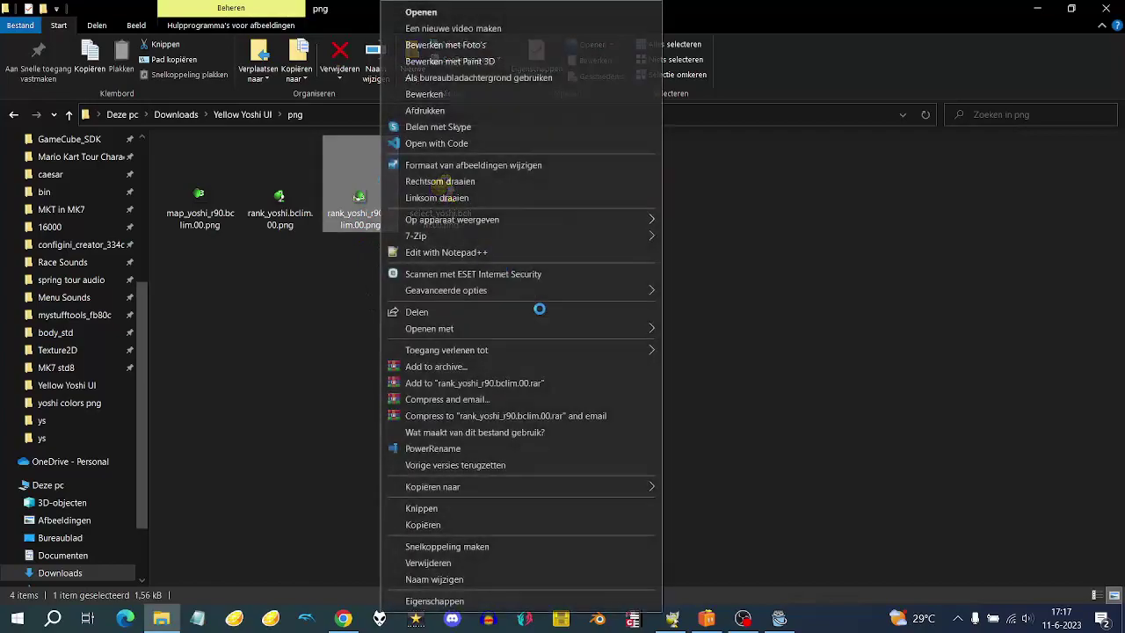
pyautogui.moveTo(618, 328)
pyautogui.click(755, 345)
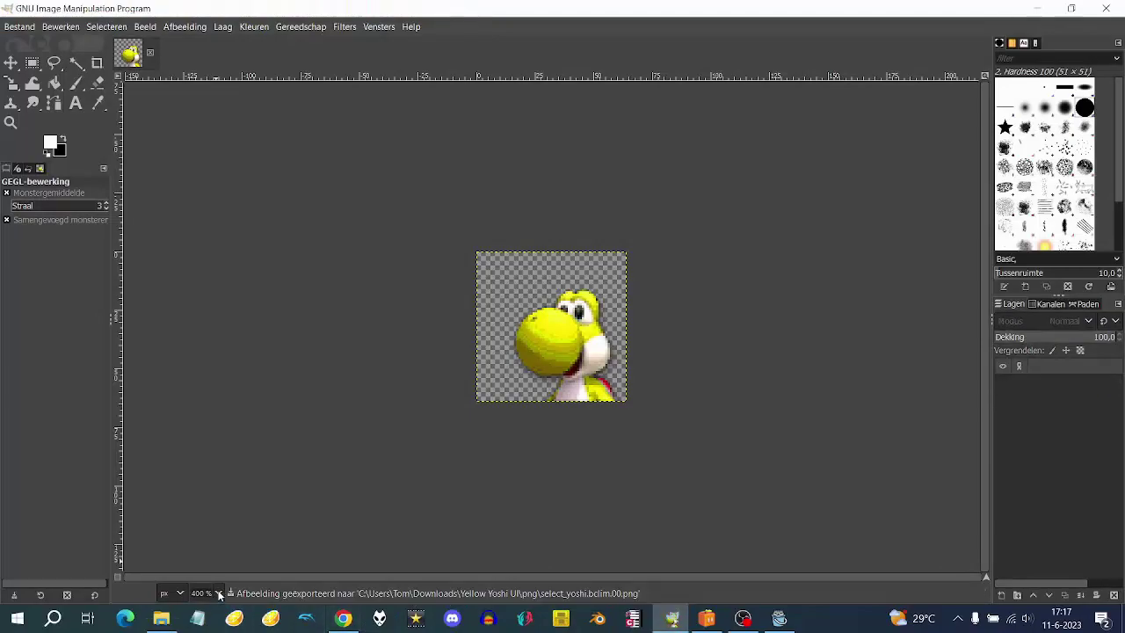
pyautogui.click(218, 592)
pyautogui.click(207, 472)
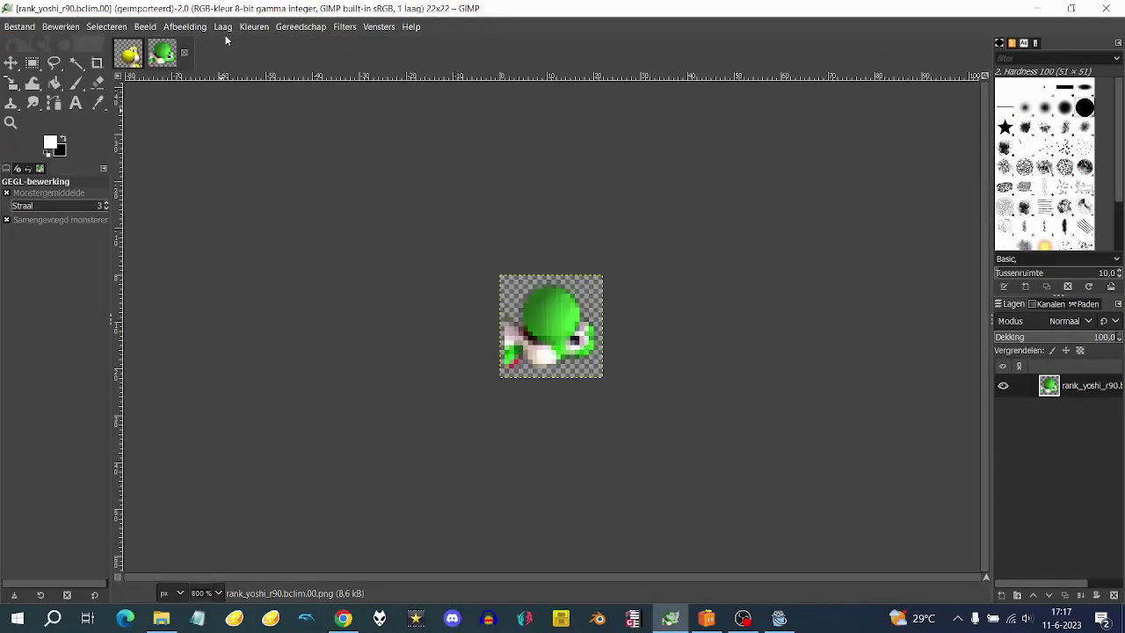
# Step: Shift the green hue to about −62 with Hue/Saturation to turn Yoshi yellow
pyautogui.click(254, 26)
pyautogui.click(308, 96)
pyautogui.click(887, 286)
pyautogui.moveTo(919, 363); pyautogui.dragTo(866, 363)
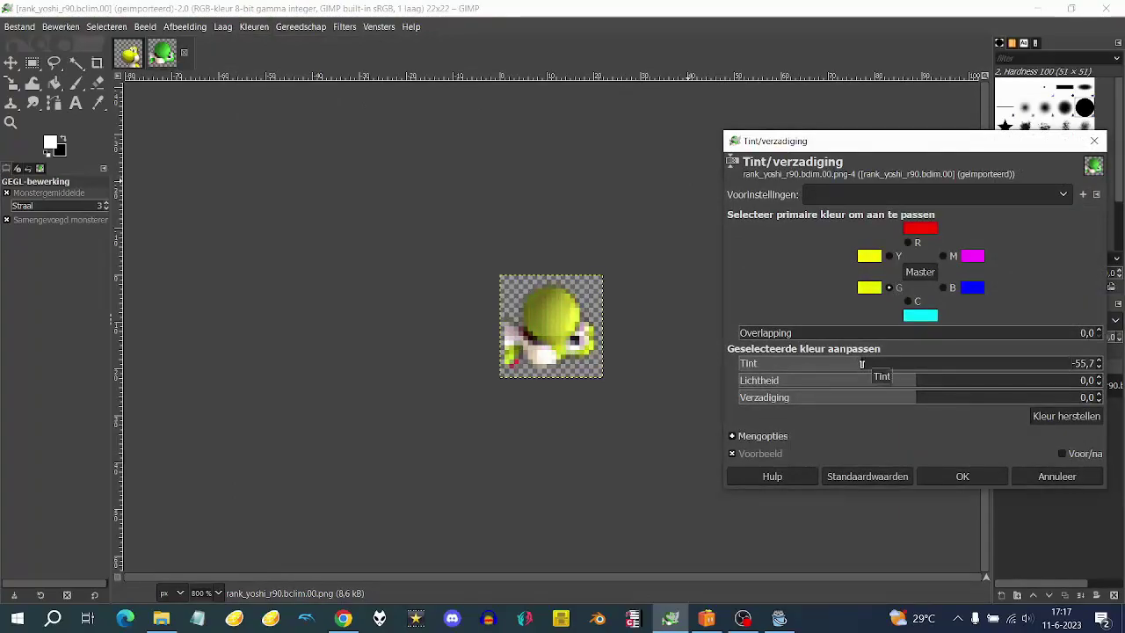
pyautogui.moveTo(861, 364)
pyautogui.mouseDown()
pyautogui.moveTo(934, 377)
pyautogui.moveTo(833, 377)
pyautogui.moveTo(854, 384)
pyautogui.mouseUp()
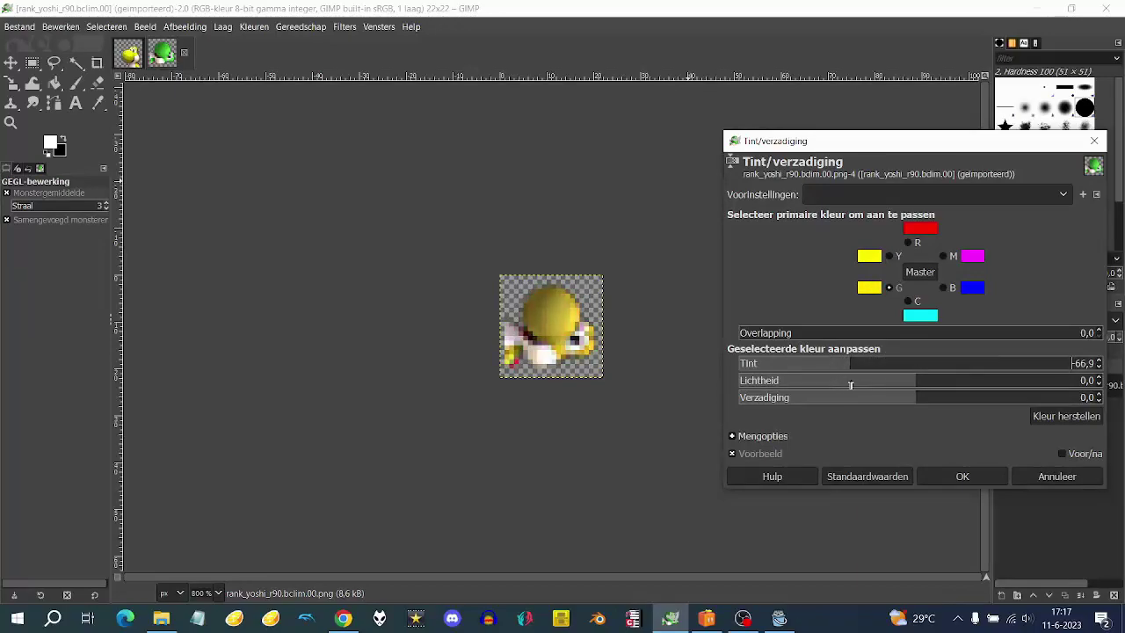
pyautogui.click(969, 475)
# Step: Export the recoloured image over rank_yoshi_r90.bclim.00.png
pyautogui.click(19, 26)
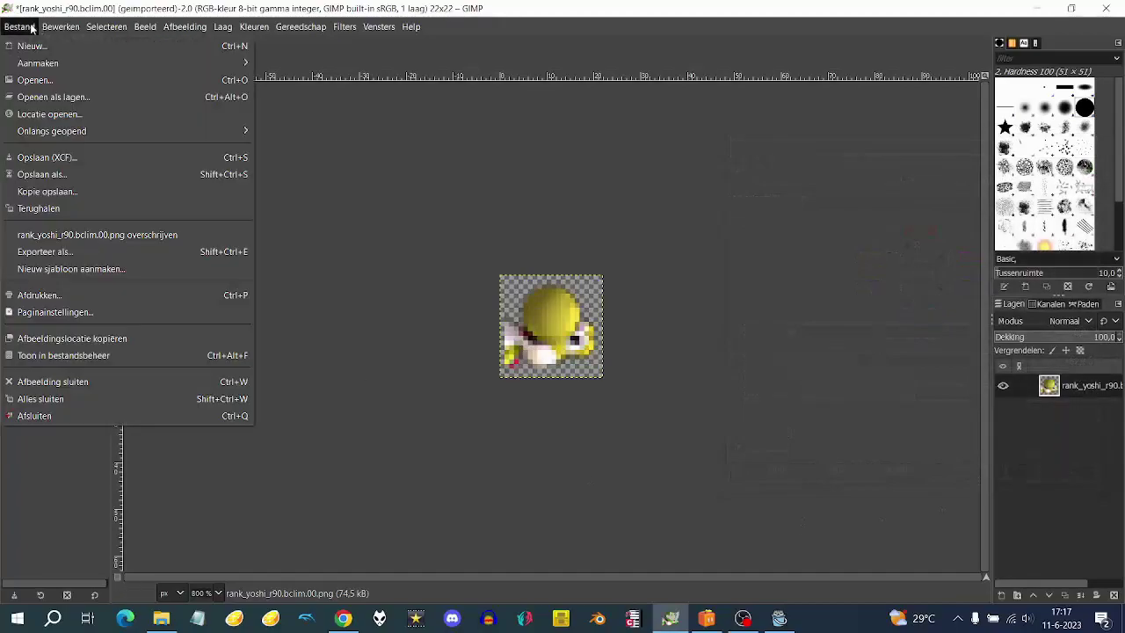
pyautogui.click(158, 235)
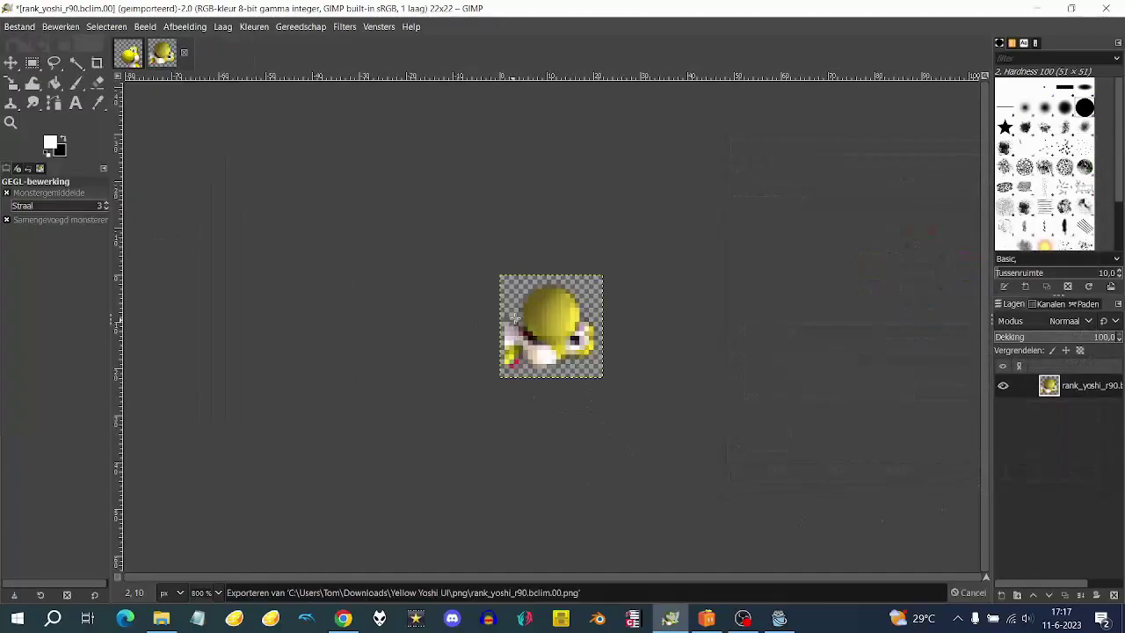
pyautogui.click(163, 615)
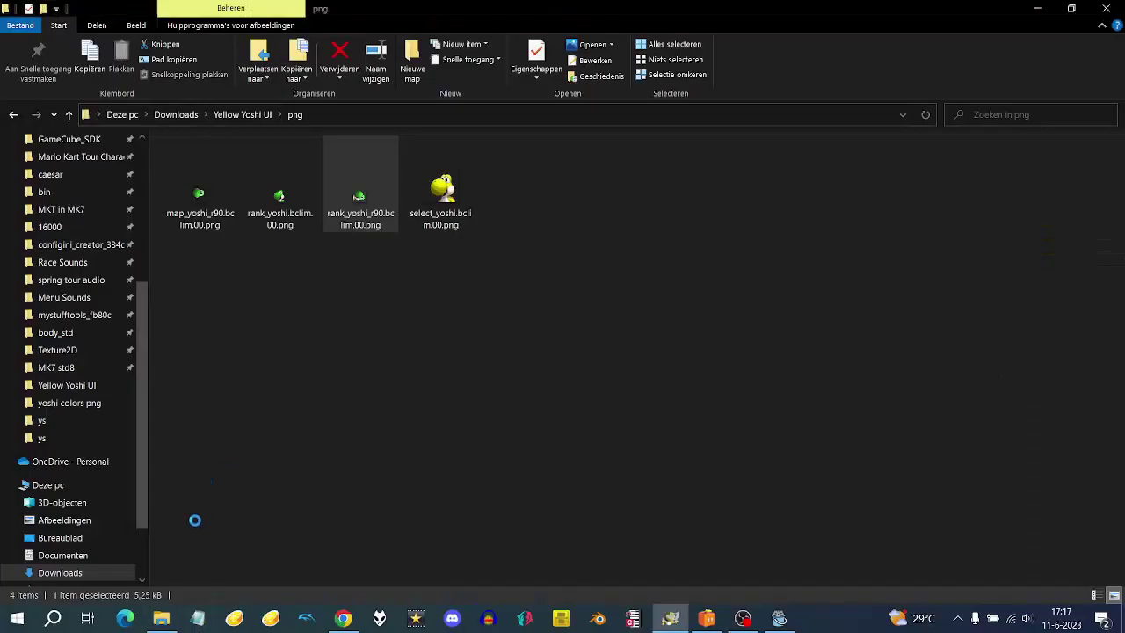
# Step: Open rank_yoshi.bclim.00.png in GIMP and zoom it to 800%
pyautogui.click(289, 198)
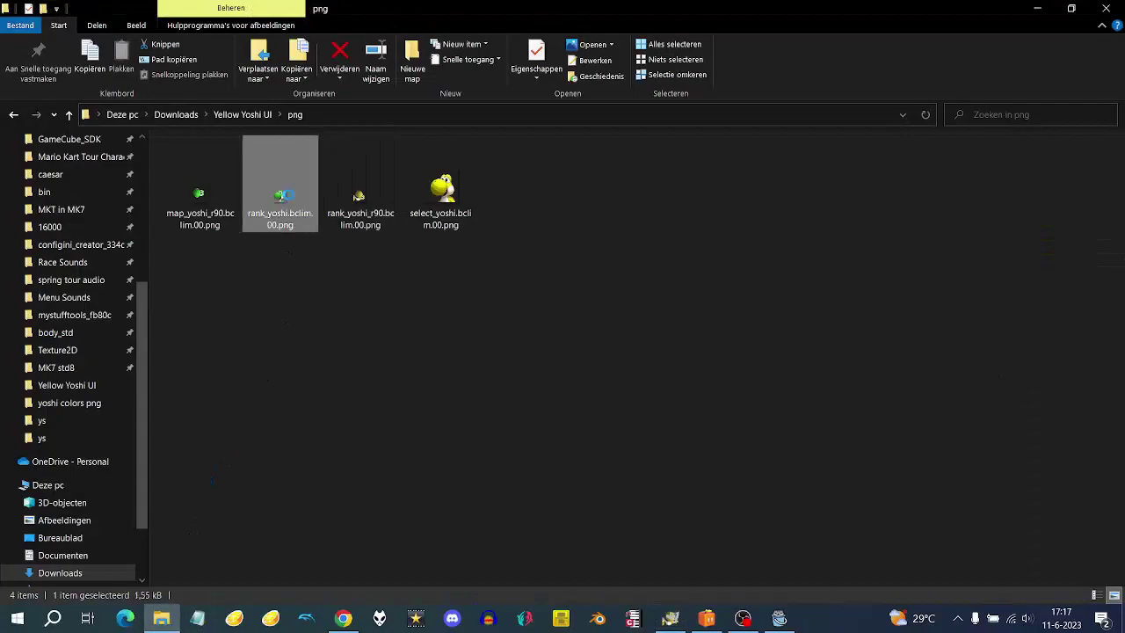
pyautogui.rightClick(285, 195)
pyautogui.moveTo(517, 325)
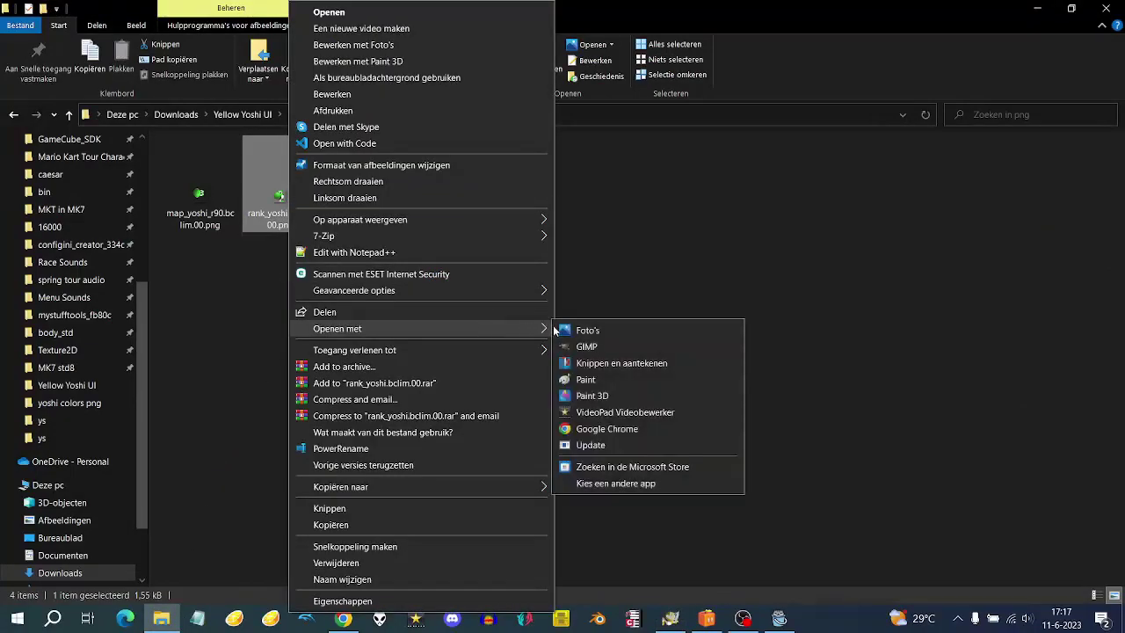
pyautogui.click(594, 346)
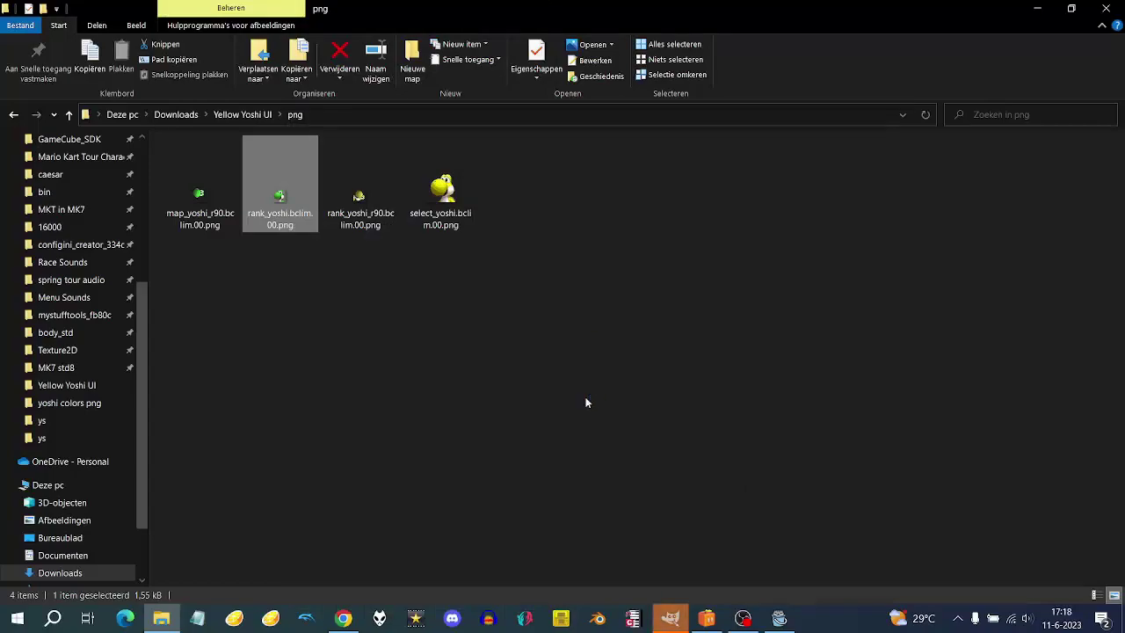
pyautogui.click(669, 618)
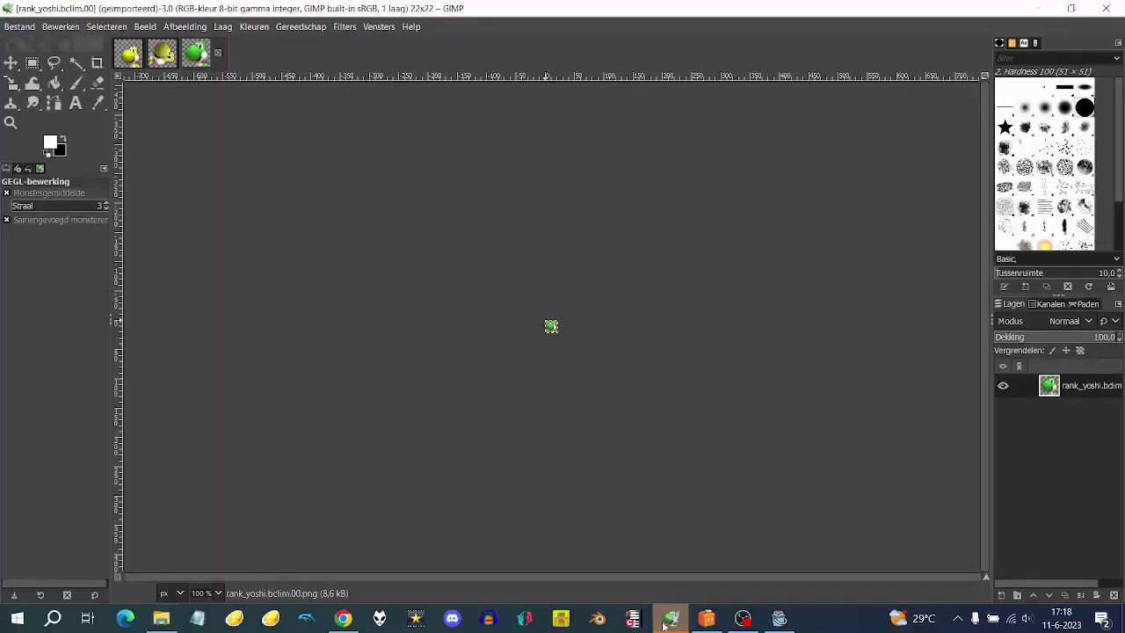
pyautogui.click(218, 593)
pyautogui.click(213, 470)
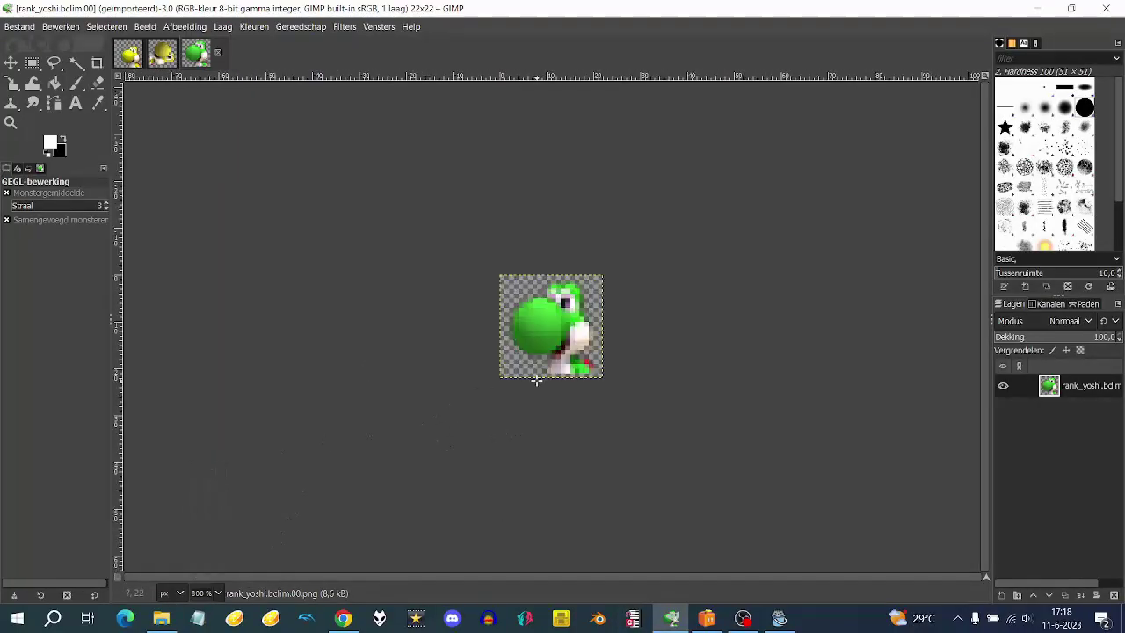
# Step: Add rank_yoshi_r90.bclim.00.png as a new layer and rotate it -90°
pyautogui.click(161, 617)
pyautogui.click(340, 195)
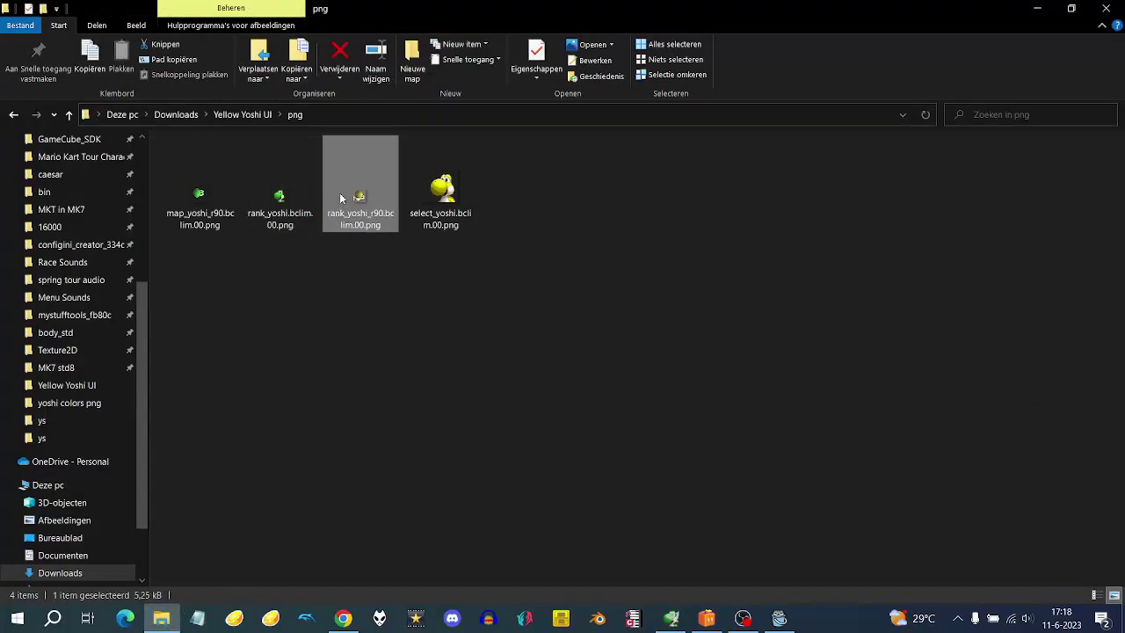
pyautogui.moveTo(371, 171); pyautogui.dragTo(594, 406)
pyautogui.moveTo(11, 83); pyautogui.dragTo(84, 109)
pyautogui.click(591, 342)
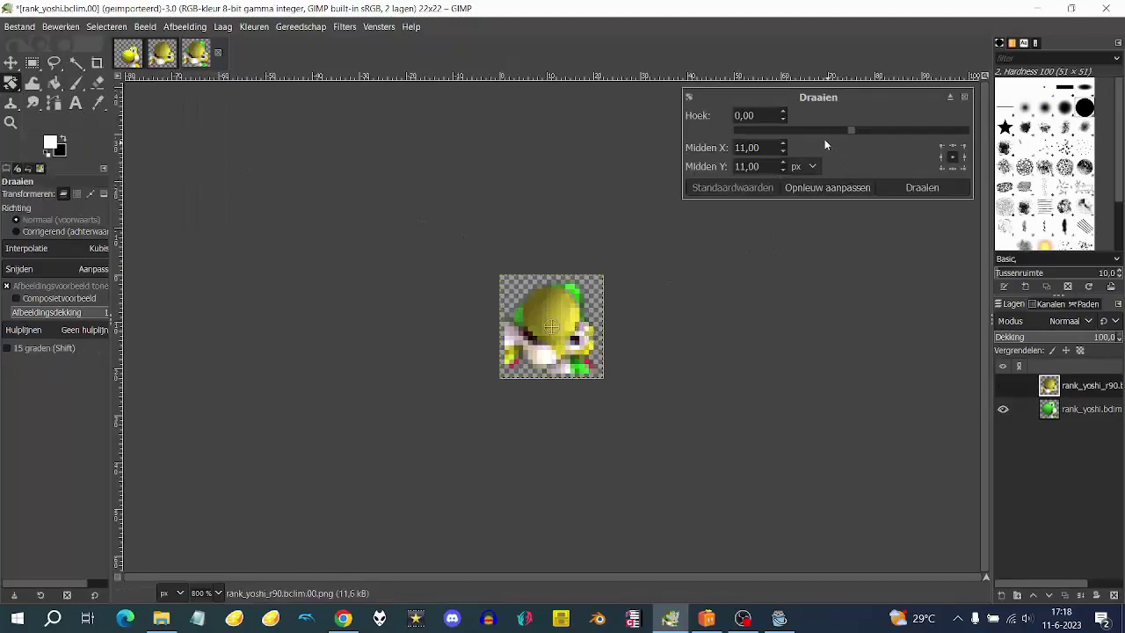
pyautogui.write('-90')
pyautogui.press('Return')
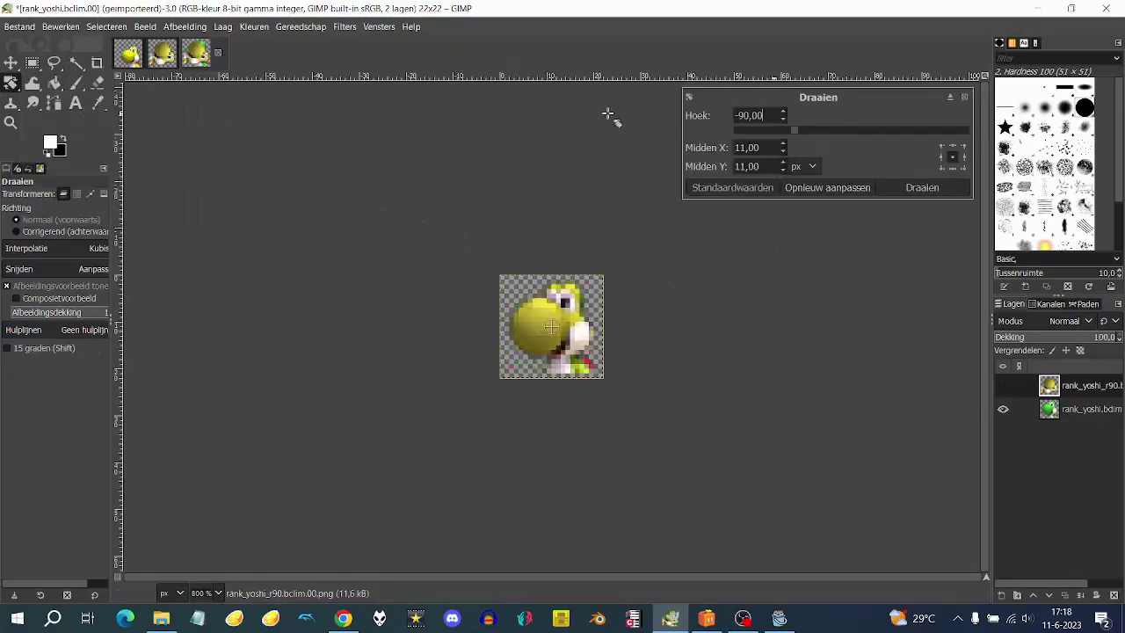
pyautogui.click(922, 187)
# Step: Erase the green original layer and overwrite rank_yoshi.bclim.00.png
pyautogui.click(1084, 406)
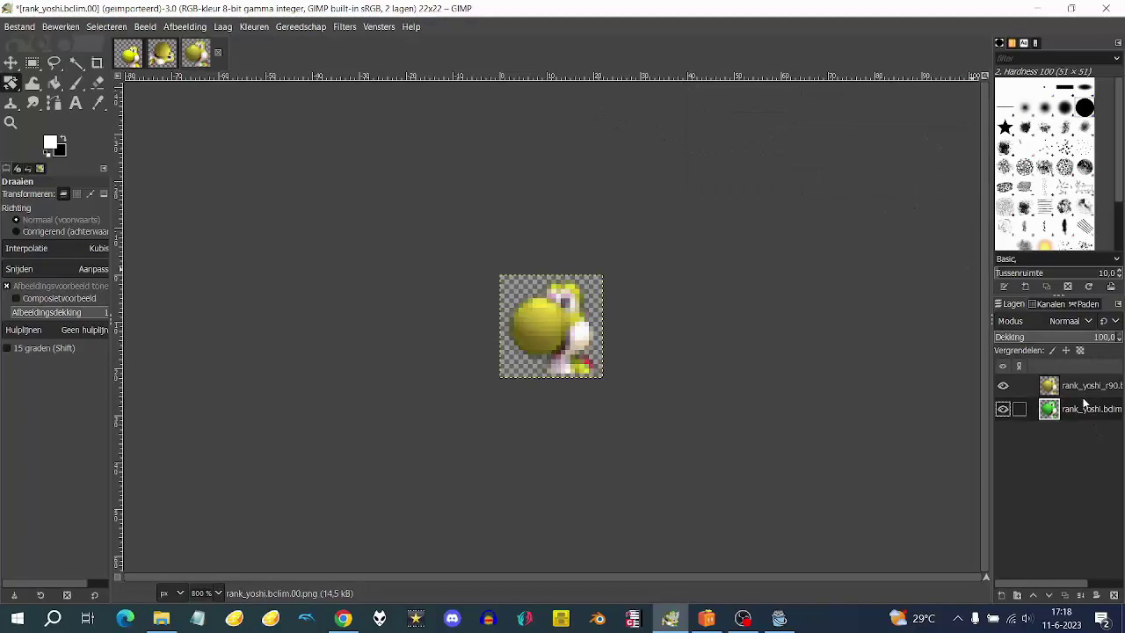
pyautogui.click(97, 82)
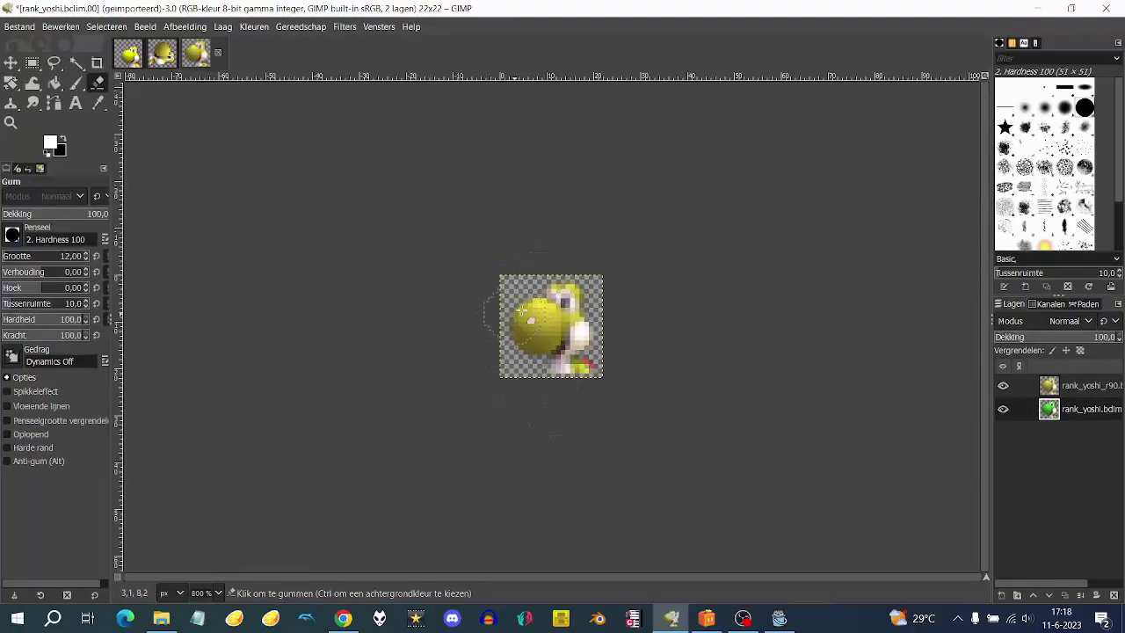
pyautogui.press('Delete')
pyautogui.click(20, 26)
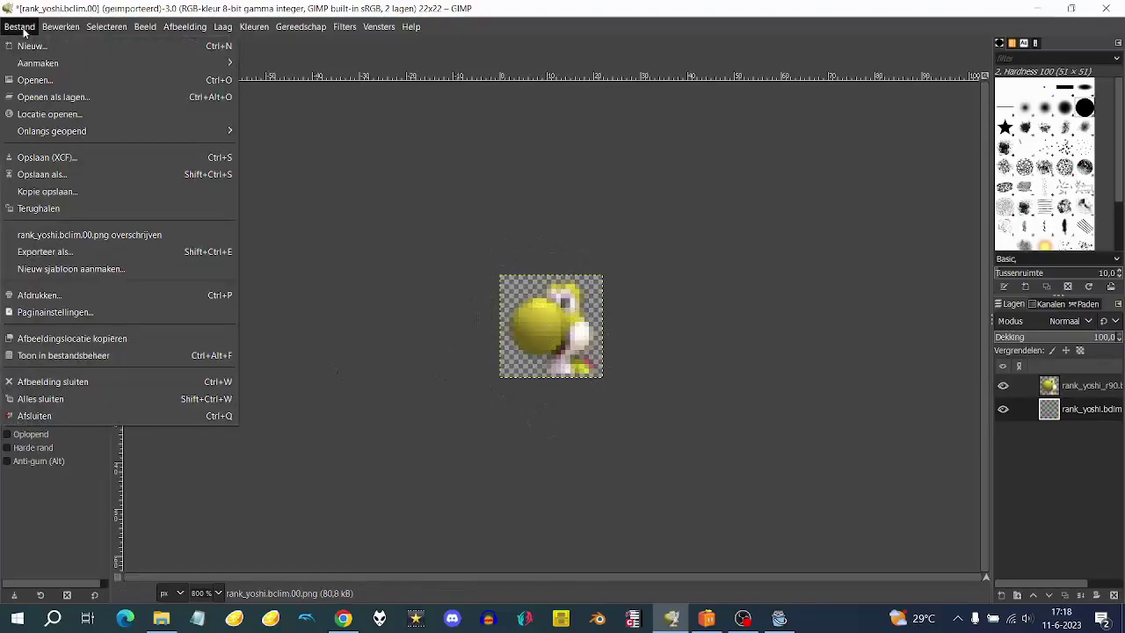
pyautogui.click(135, 234)
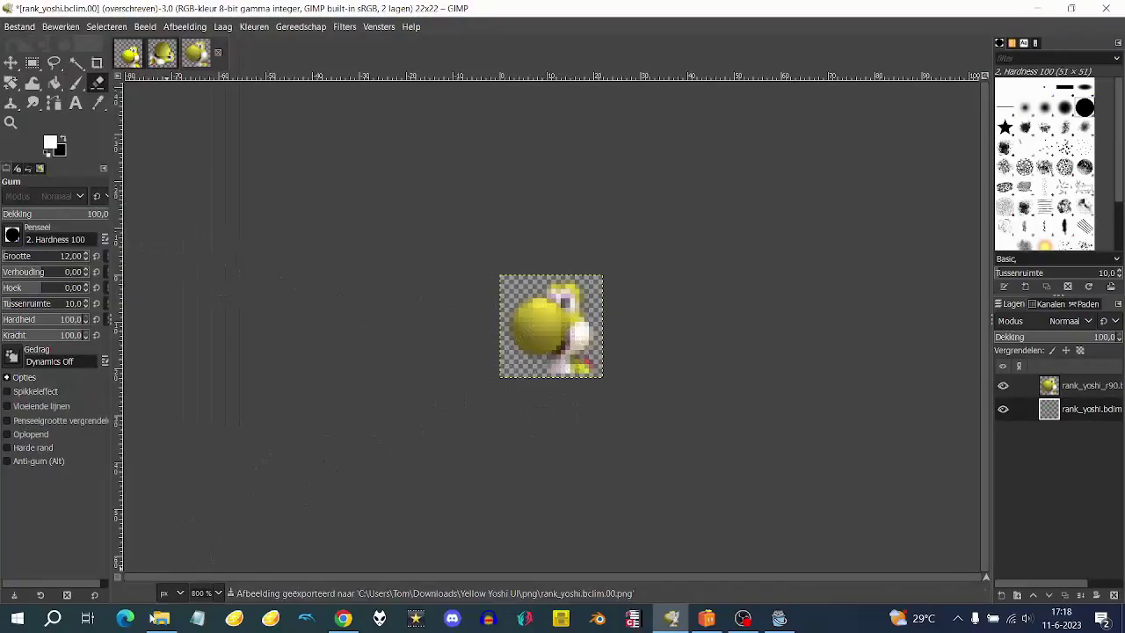
pyautogui.click(161, 618)
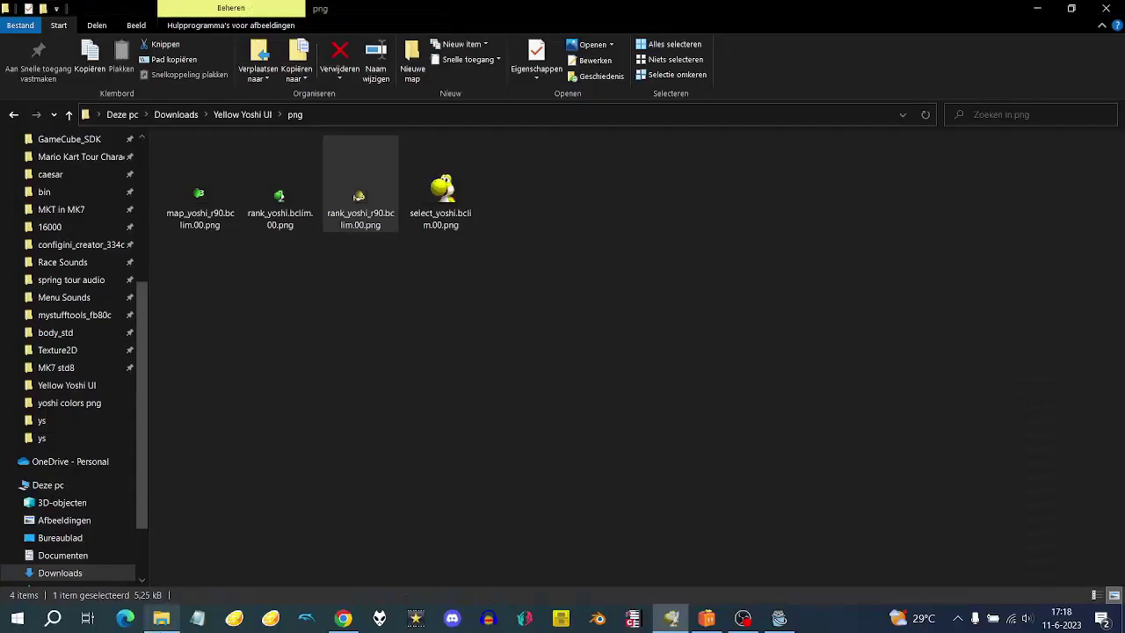
# Step: Open map_yoshi_r90.bclim.00.png in GIMP and zoom it to 800%
pyautogui.click(215, 220)
pyautogui.rightClick(213, 193)
pyautogui.moveTo(420, 329)
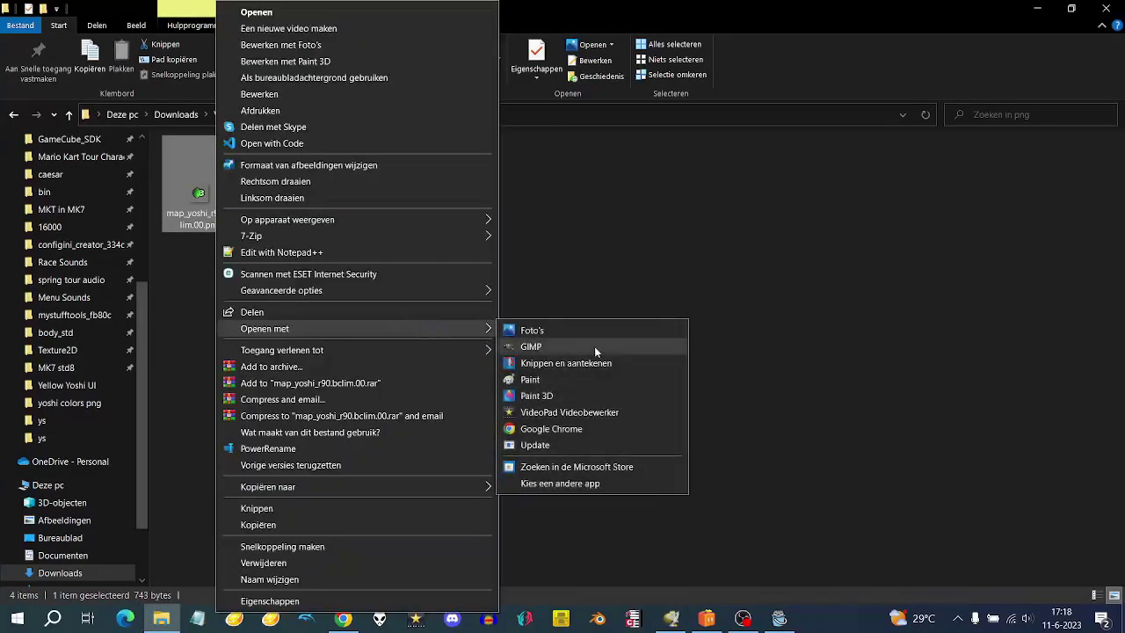
pyautogui.click(643, 354)
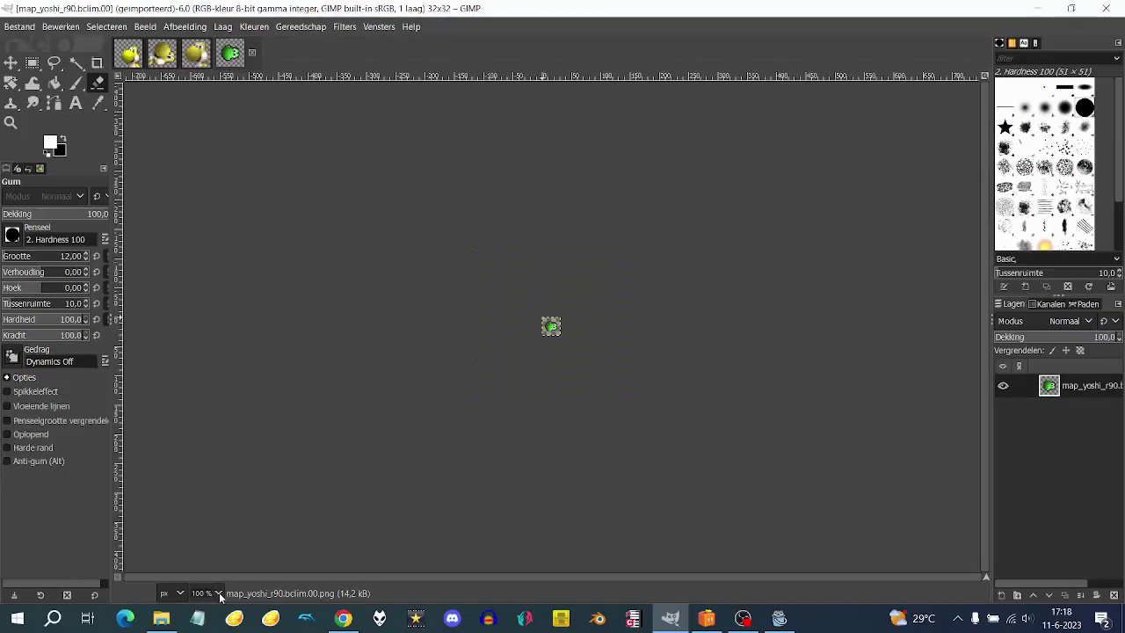
pyautogui.click(220, 594)
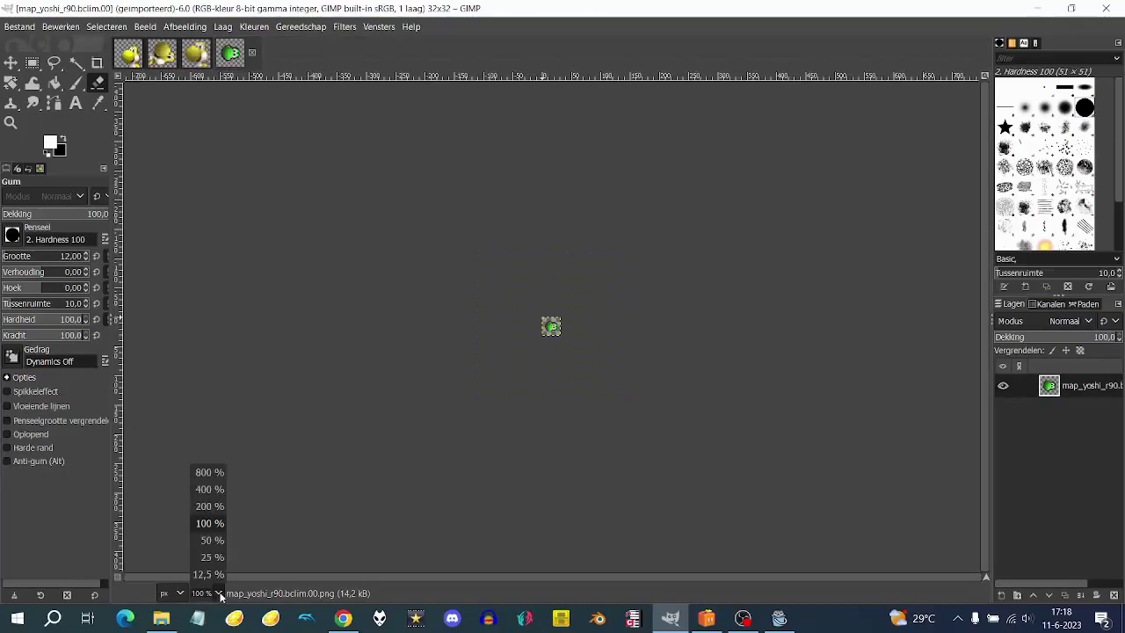
pyautogui.click(210, 472)
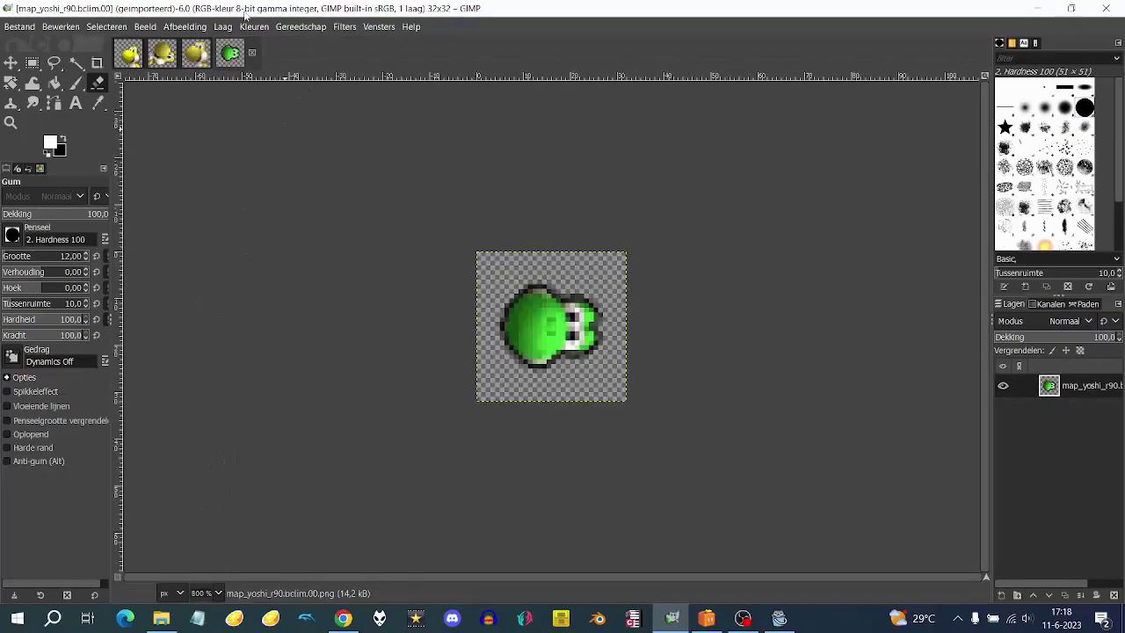
# Step: Shift the green hue toward yellow (−57.4) and overwrite map_yoshi_r90.bclim.00.png
pyautogui.click(255, 27)
pyautogui.click(323, 95)
pyautogui.click(888, 287)
pyautogui.moveTo(928, 369); pyautogui.dragTo(860, 371)
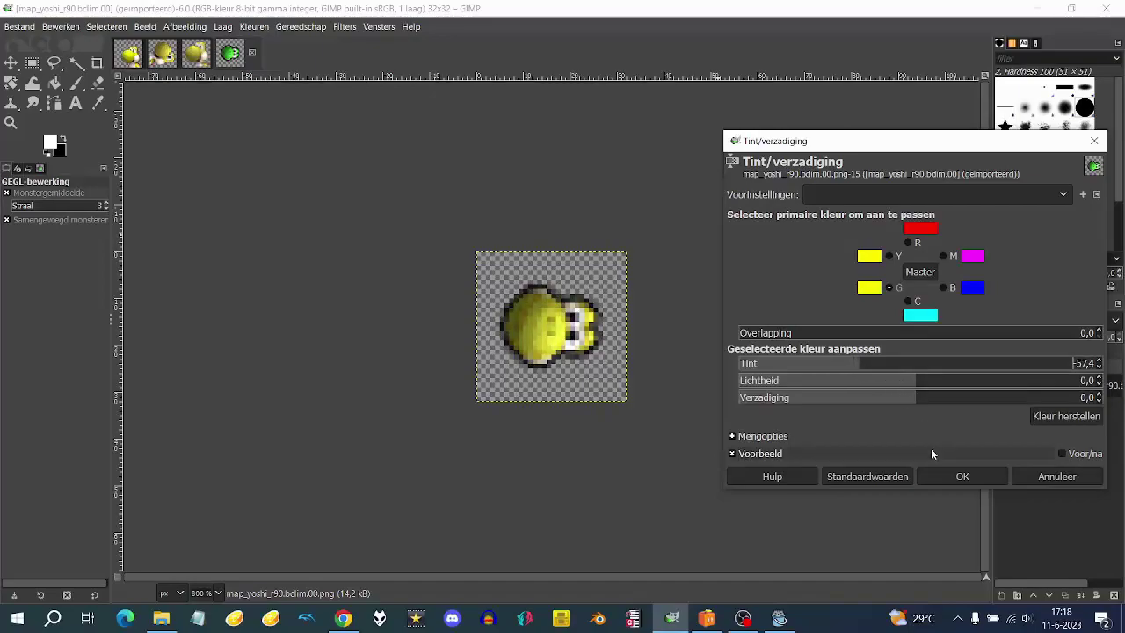
pyautogui.click(936, 477)
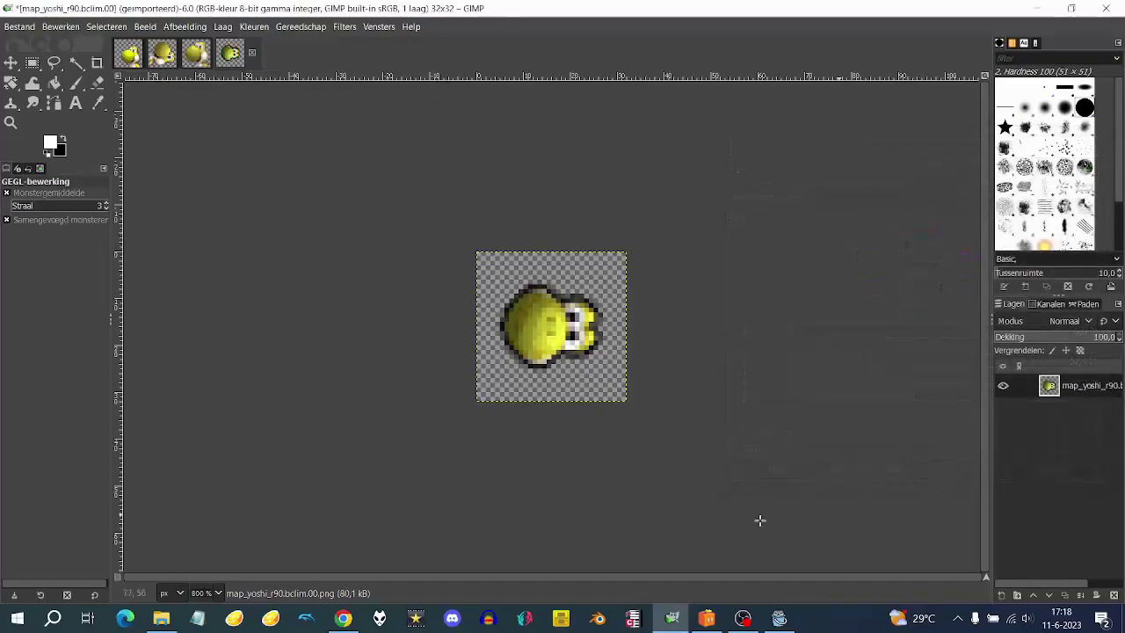
pyautogui.click(16, 20)
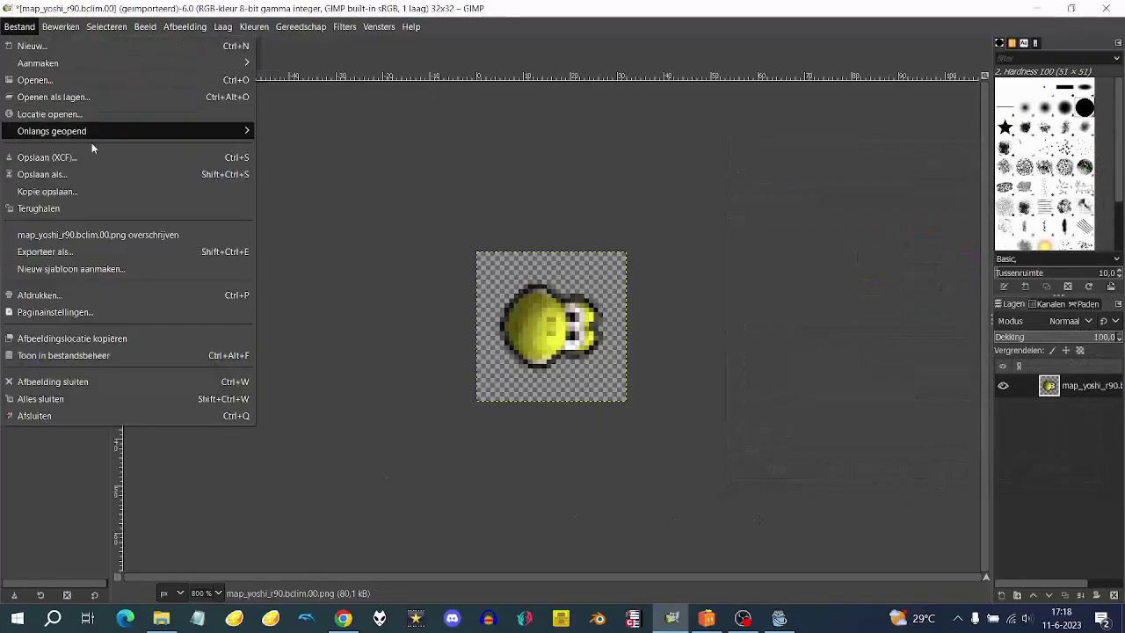
pyautogui.click(165, 235)
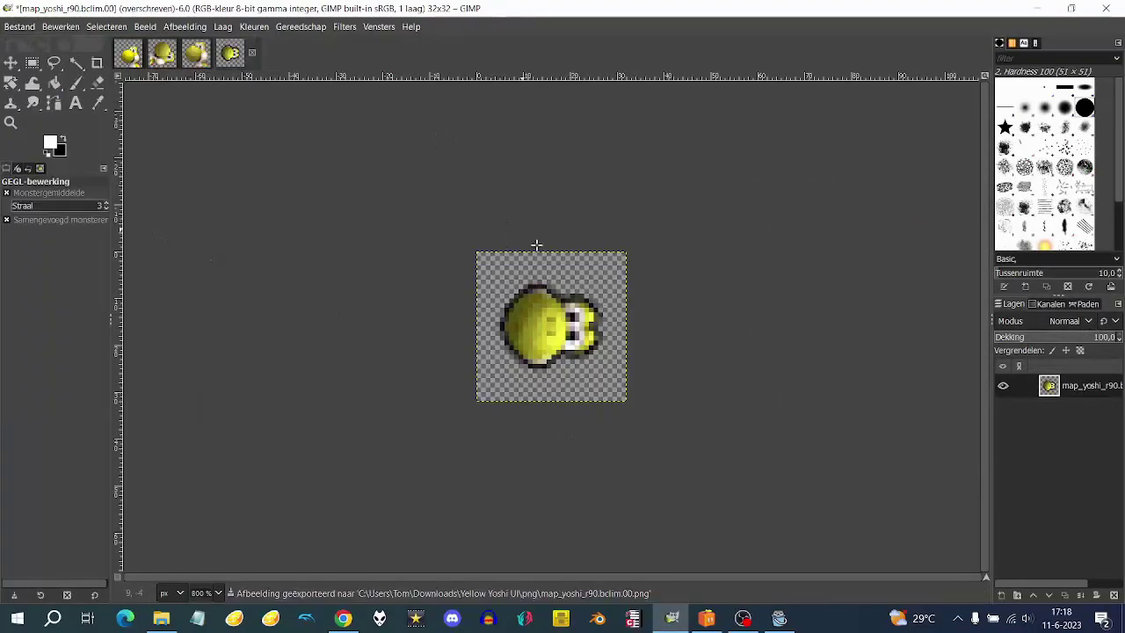
pyautogui.click(707, 617)
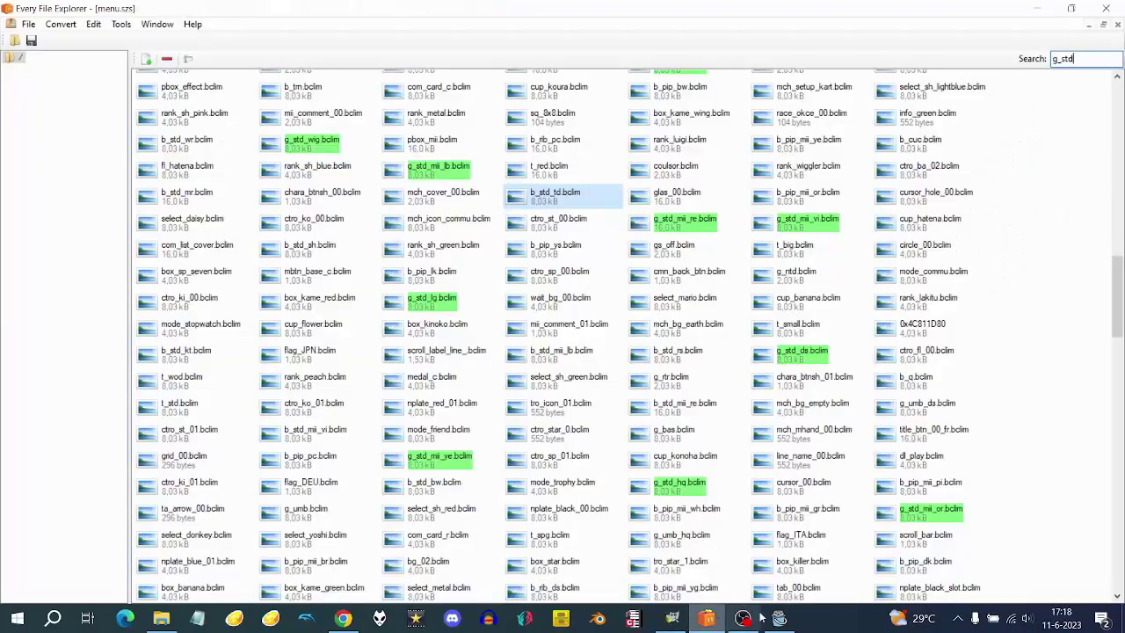
# Step: Move the four recoloured PNGs from the png folder up into Yellow Yoshi UI
pyautogui.click(788, 619)
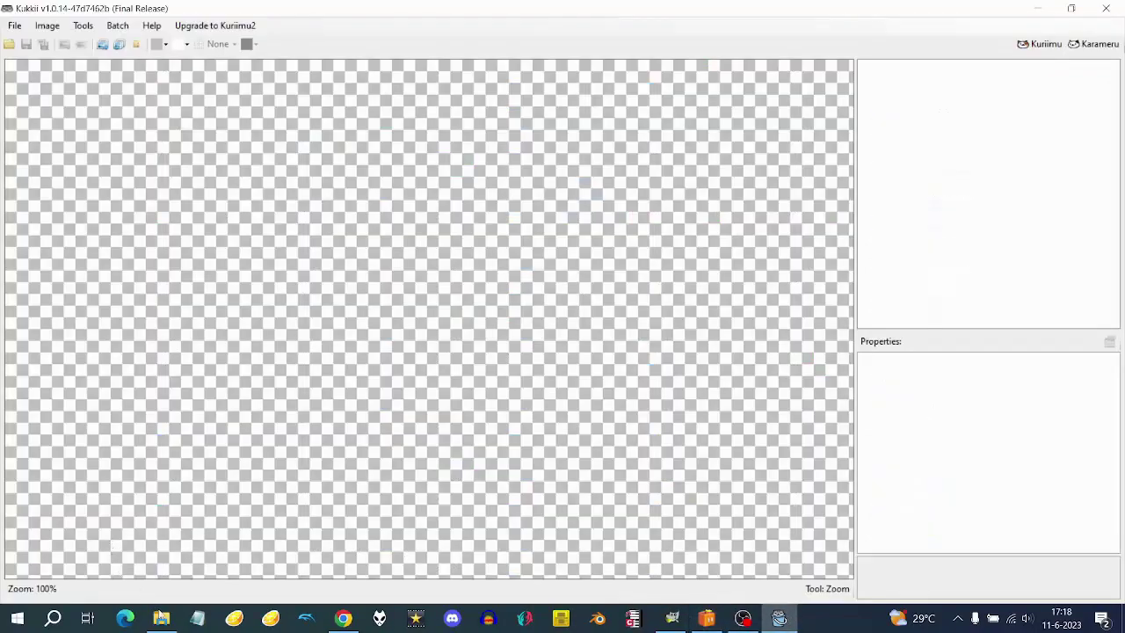
pyautogui.hotkey('alt', 'Tab')
pyautogui.moveTo(188, 204); pyautogui.dragTo(552, 200)
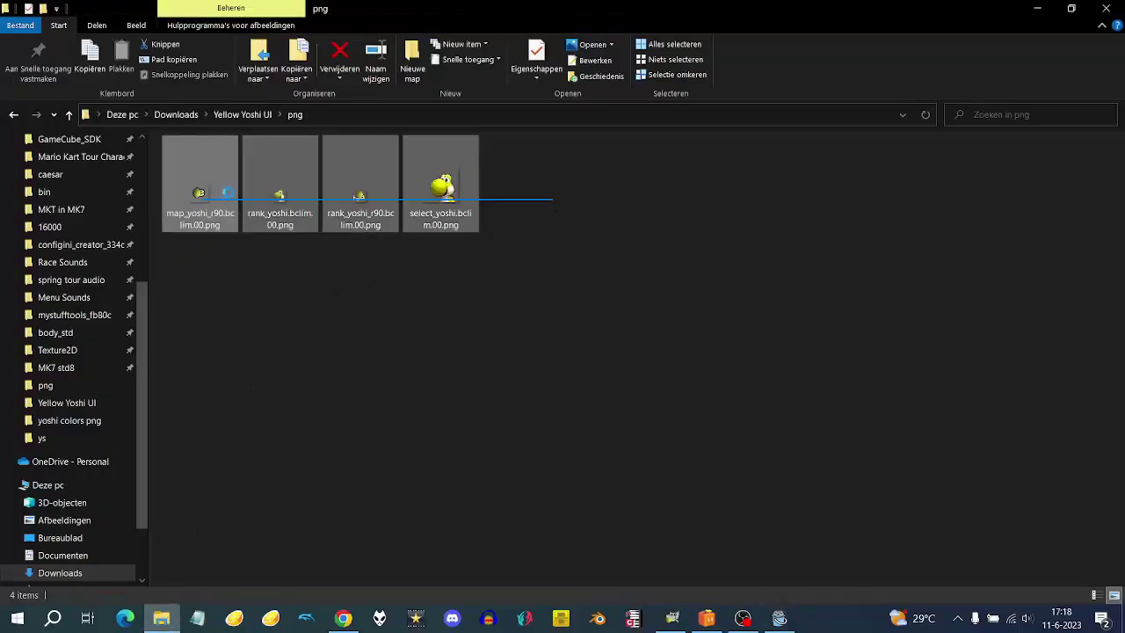
pyautogui.rightClick(227, 192)
pyautogui.click(319, 499)
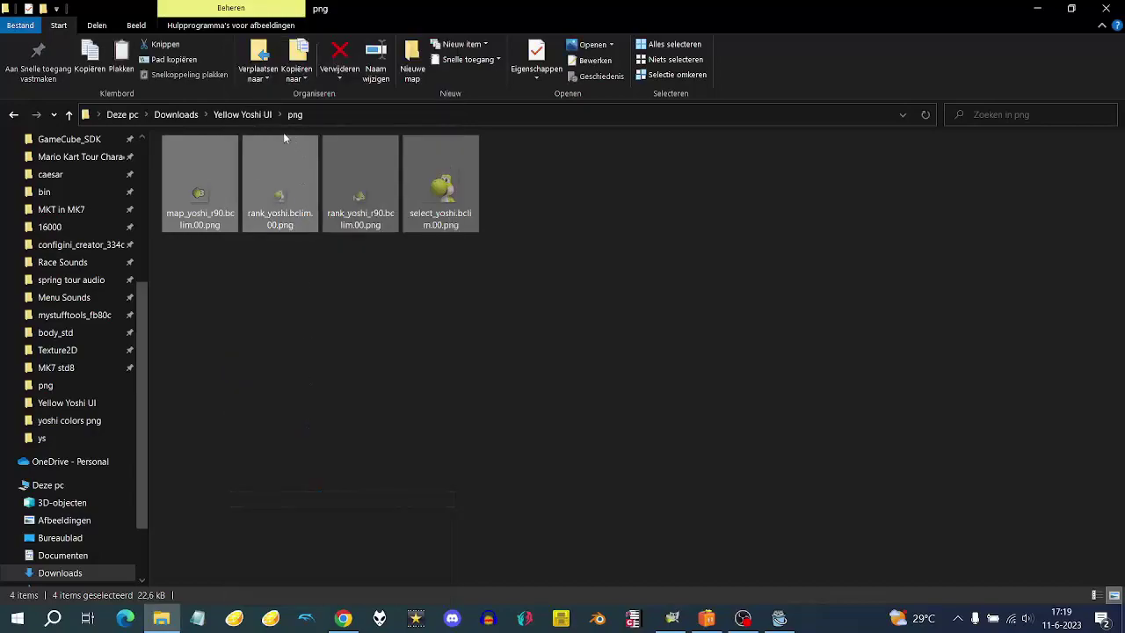
pyautogui.click(243, 114)
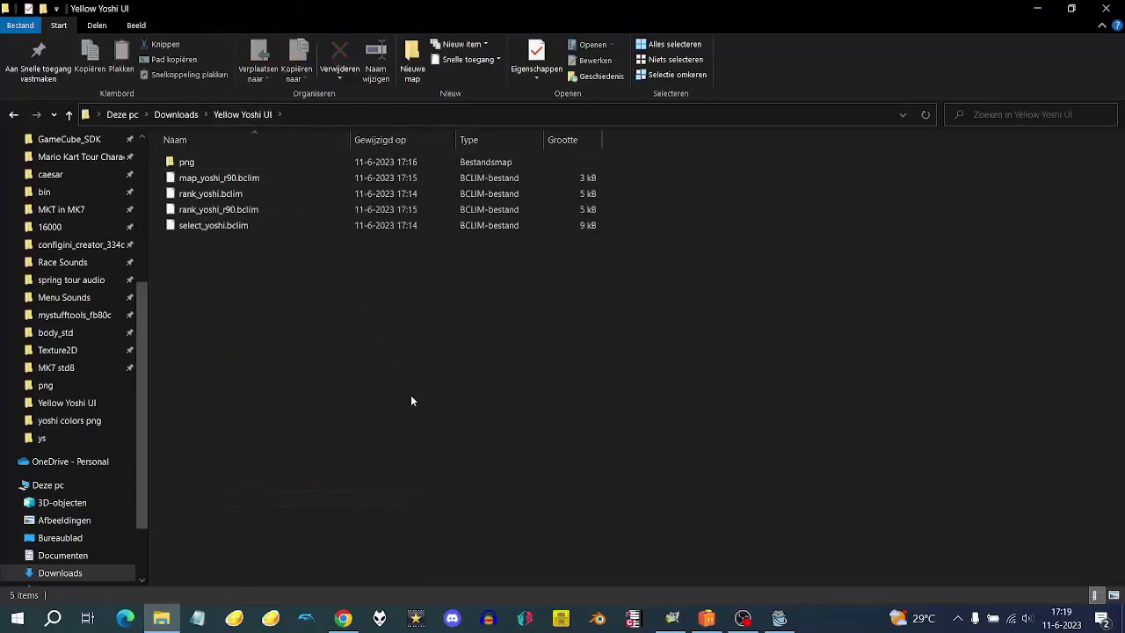
pyautogui.hotkey('ctrl', 'v')
# Step: Delete the now-empty png folder
pyautogui.click(215, 160)
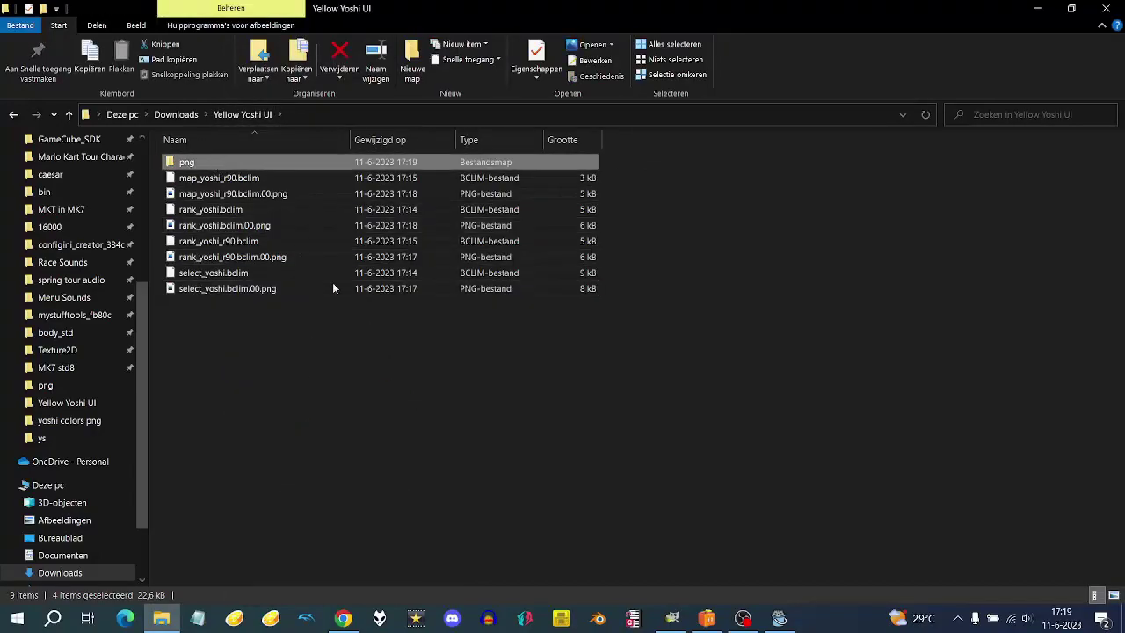
pyautogui.press('Delete')
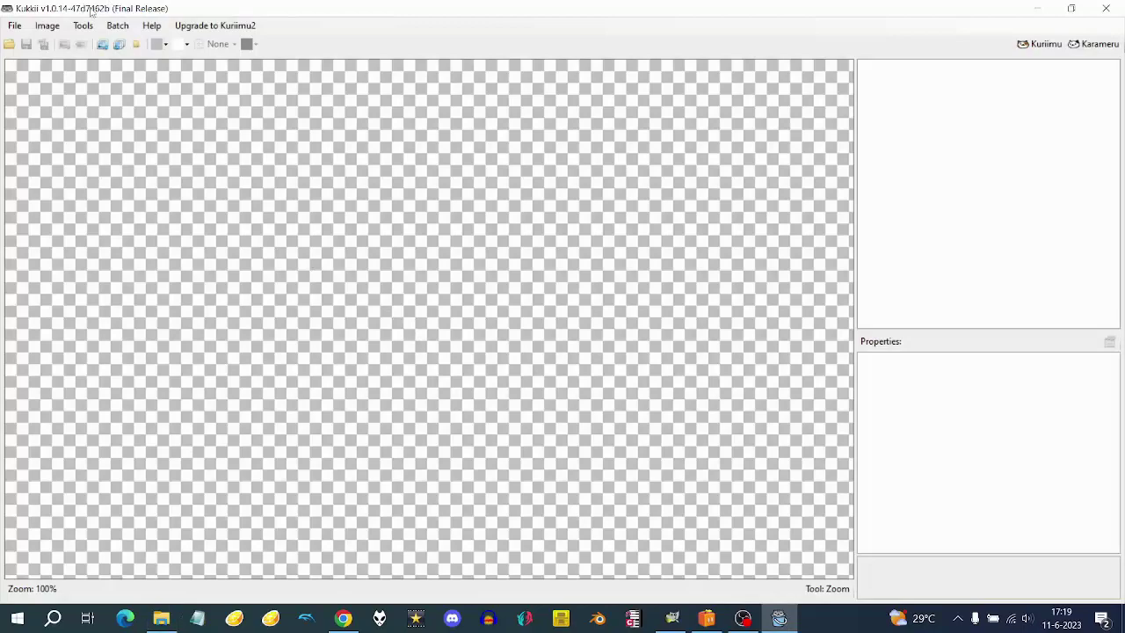
pyautogui.click(116, 25)
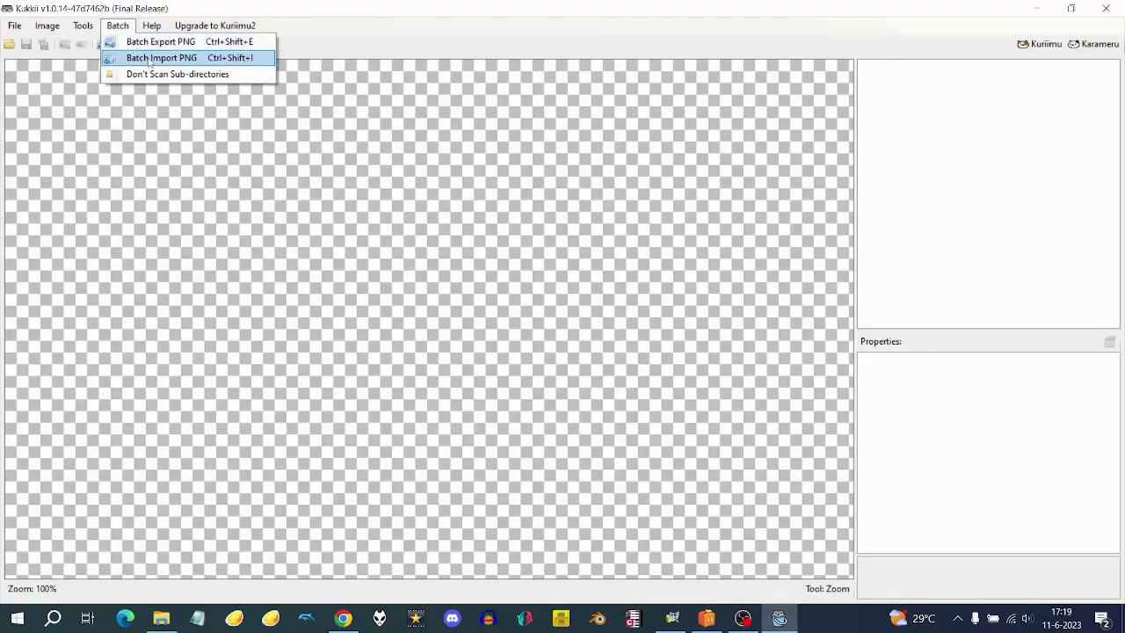
# Step: Batch-import the PNGs in Yellow Yoshi UI back into their BCLIM files
pyautogui.click(149, 58)
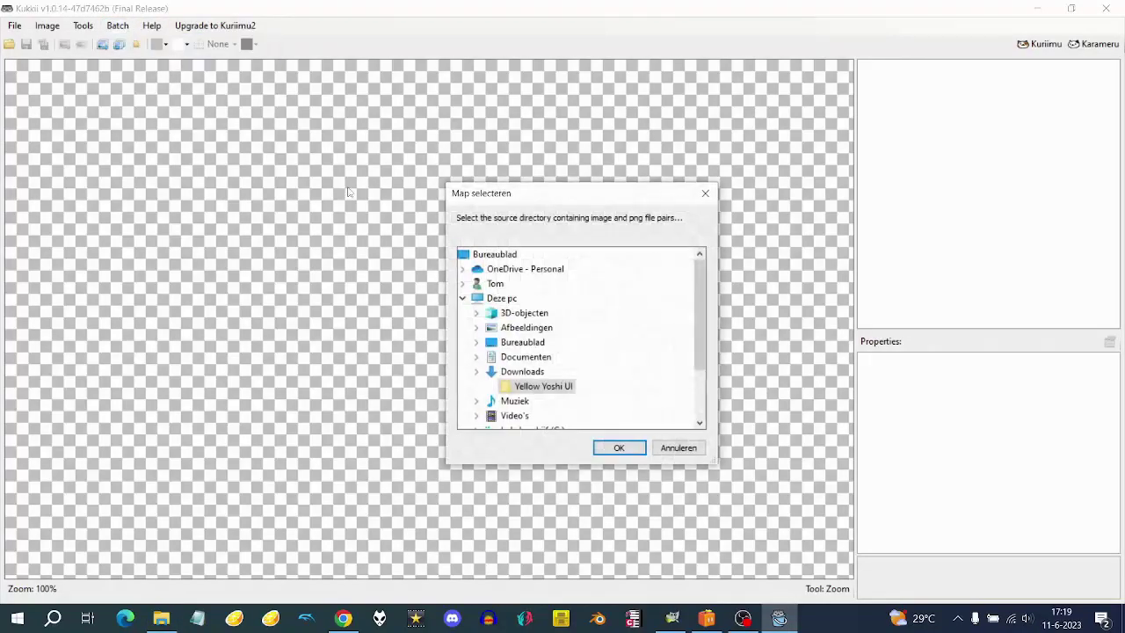
pyautogui.click(619, 448)
pyautogui.click(673, 360)
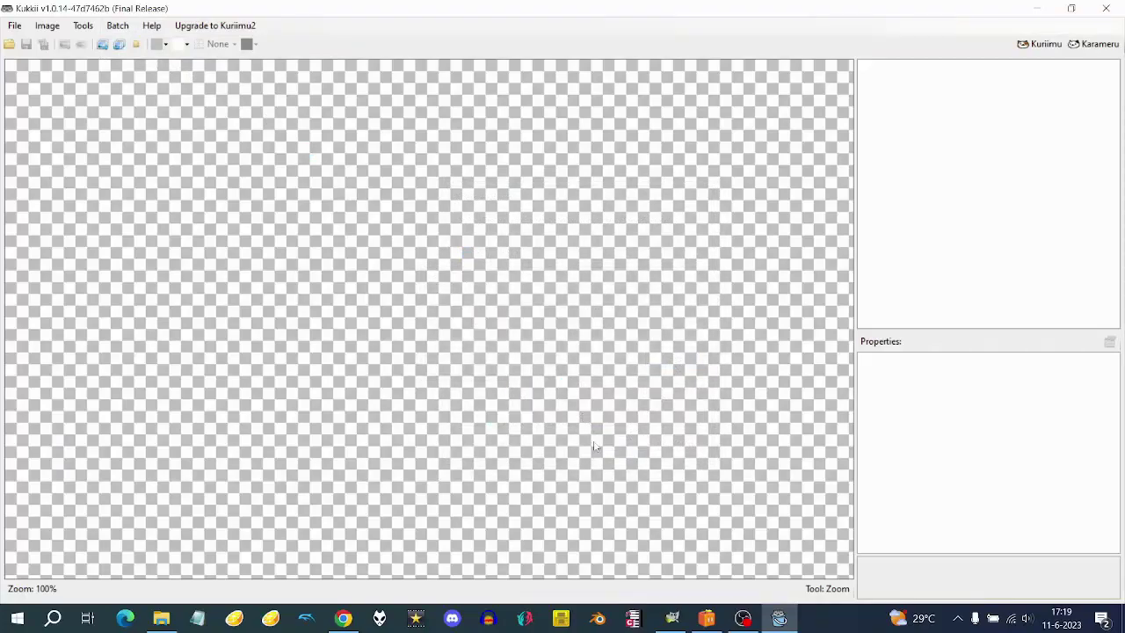
# Step: Open select_yoshi.bclim from Yellow Yoshi UI to confirm the yellow Yoshi
pyautogui.hotkey('ctrl', 'o')
pyautogui.scroll(5, 255, 152)
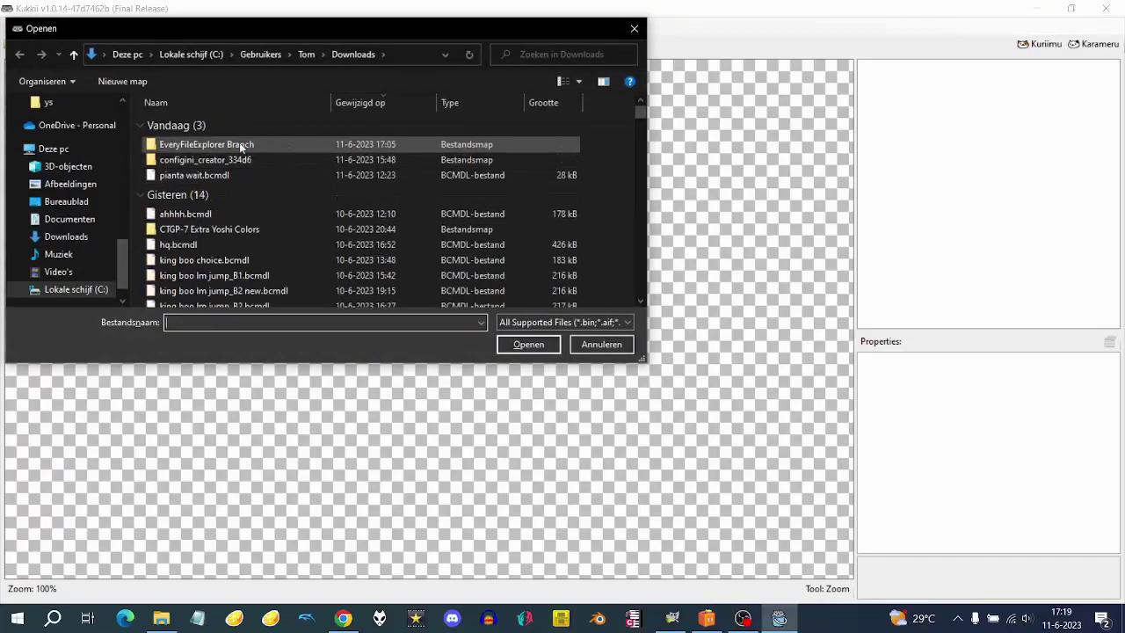
pyautogui.doubleClick(237, 159)
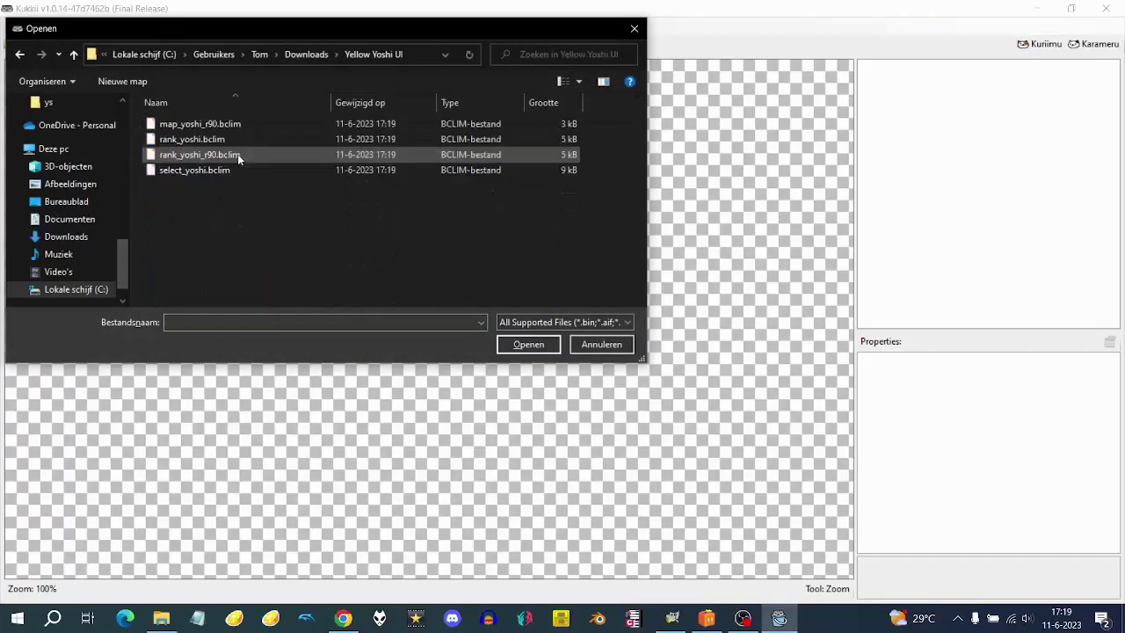
pyautogui.doubleClick(253, 169)
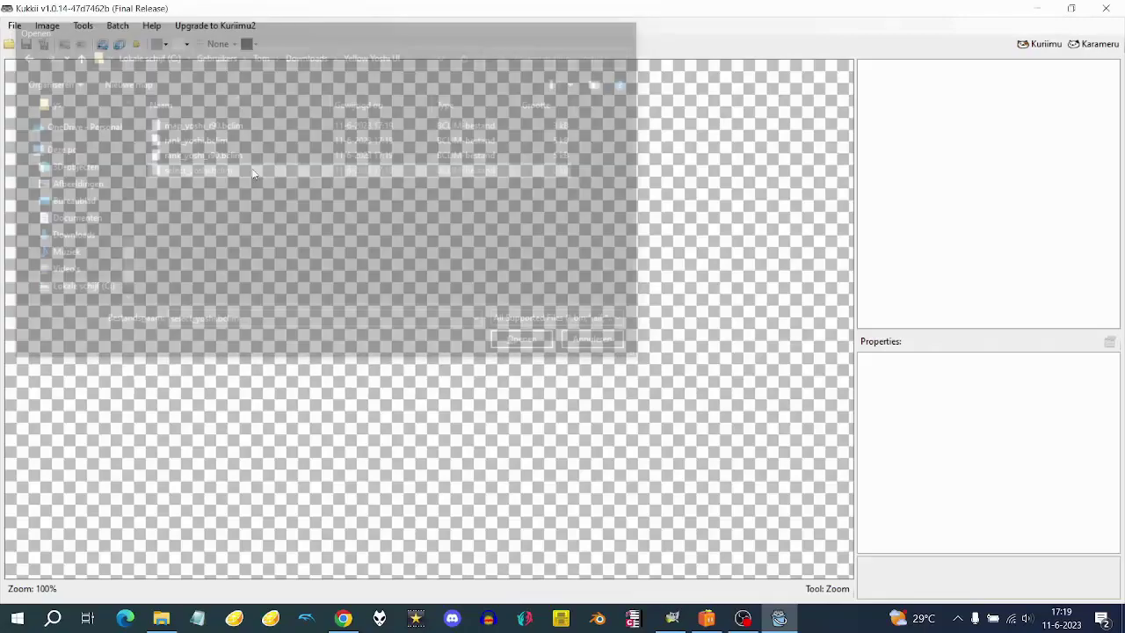
pyautogui.scroll(4, 445, 339)
pyautogui.scroll(-2, 447, 339)
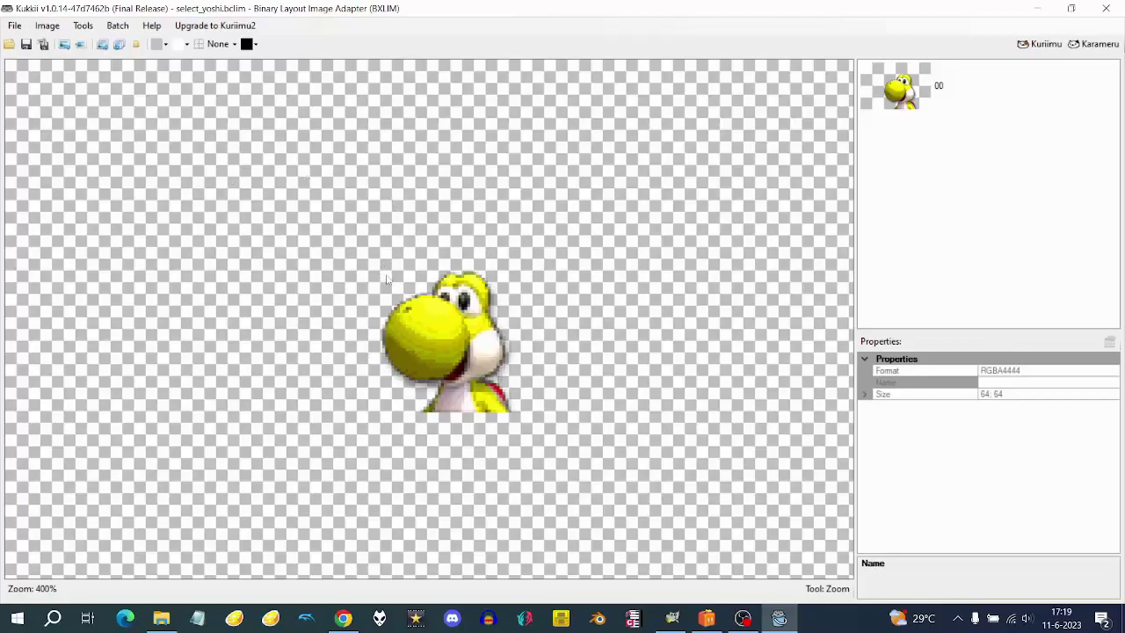
pyautogui.click(905, 91)
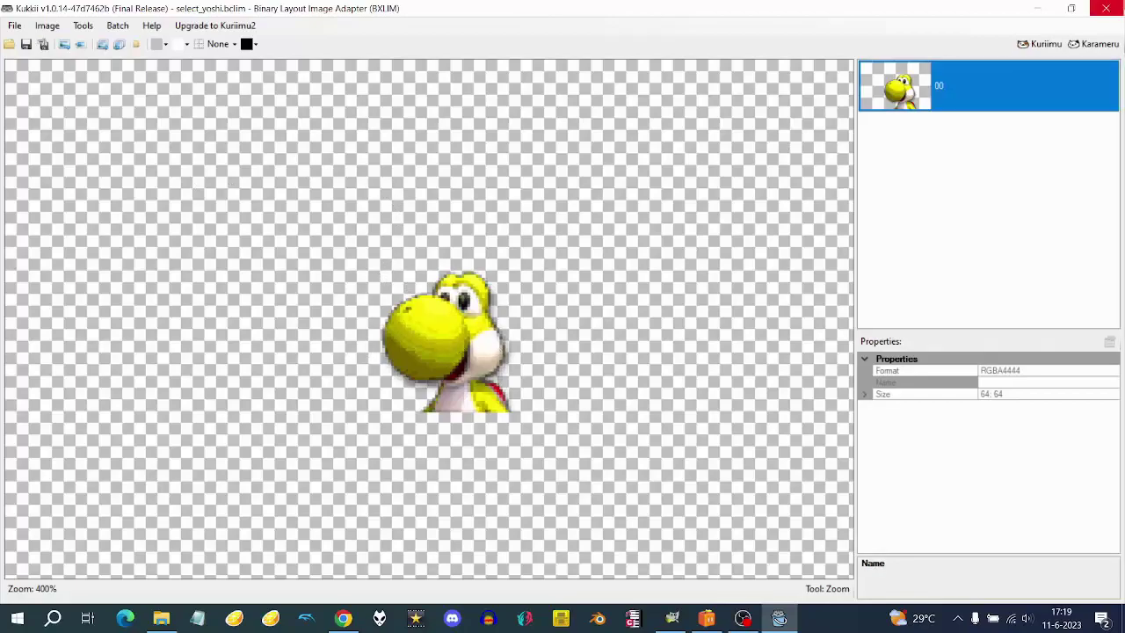
pyautogui.click(518, 210)
pyautogui.click(905, 91)
# Step: Close Kukkii and delete the four leftover .bclim.00.png files from Yellow Yoshi UI
pyautogui.click(1105, 8)
pyautogui.click(266, 178)
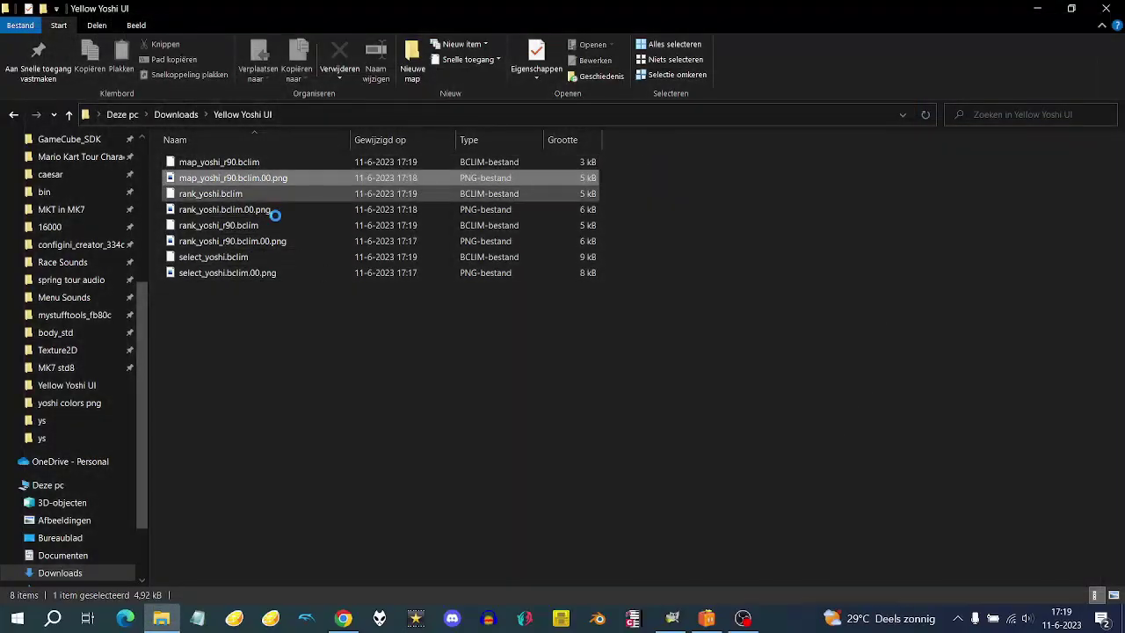
pyautogui.keyDown('ctrl'); pyautogui.click(275, 209); pyautogui.keyUp('ctrl')
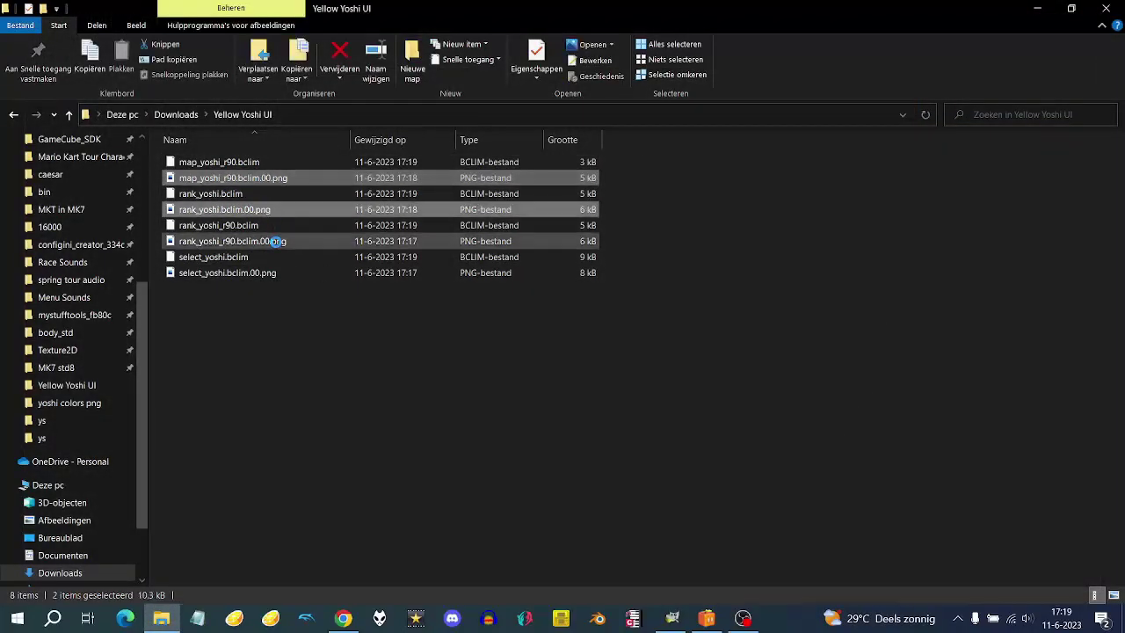
pyautogui.keyDown('ctrl'); pyautogui.click(274, 241); pyautogui.keyUp('ctrl')
pyautogui.keyDown('ctrl'); pyautogui.click(268, 273); pyautogui.keyUp('ctrl')
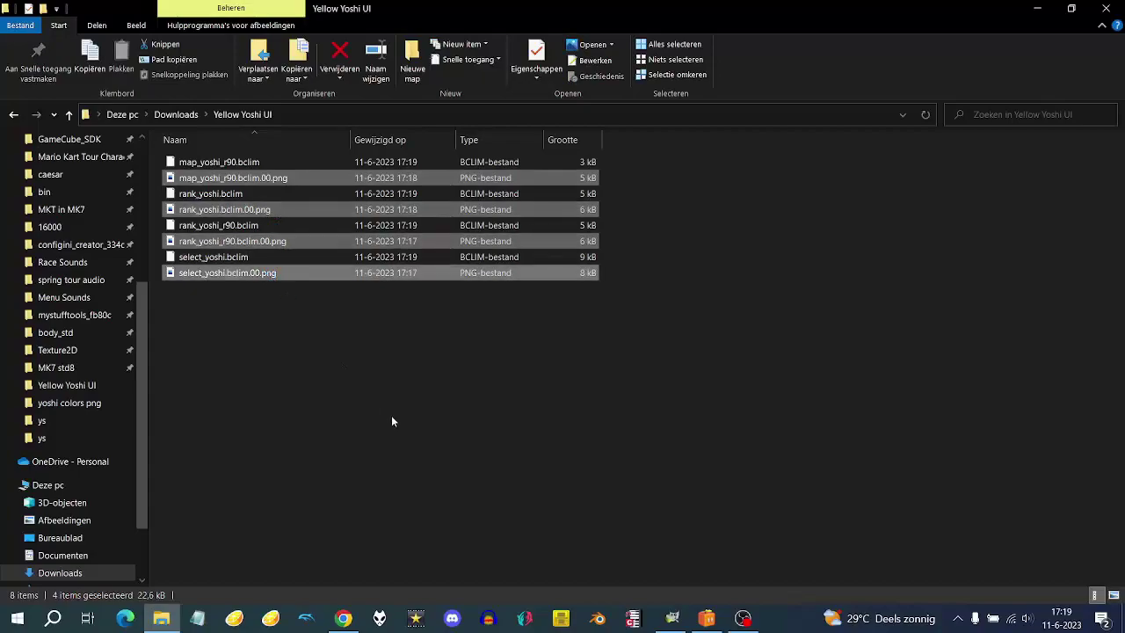
pyautogui.press('Delete')
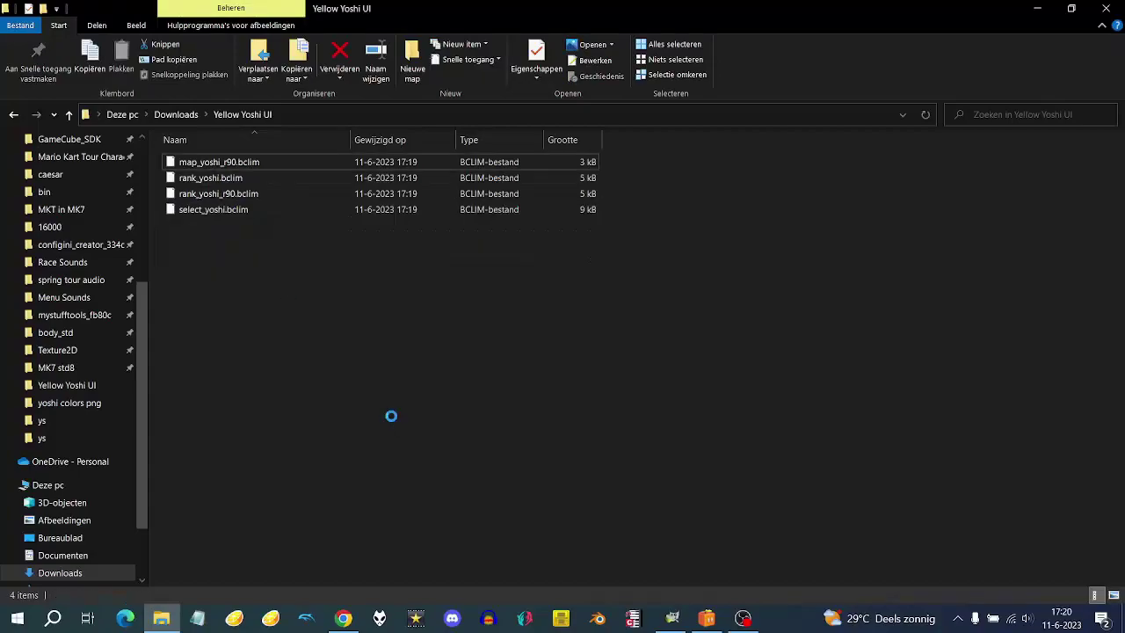
pyautogui.click(716, 615)
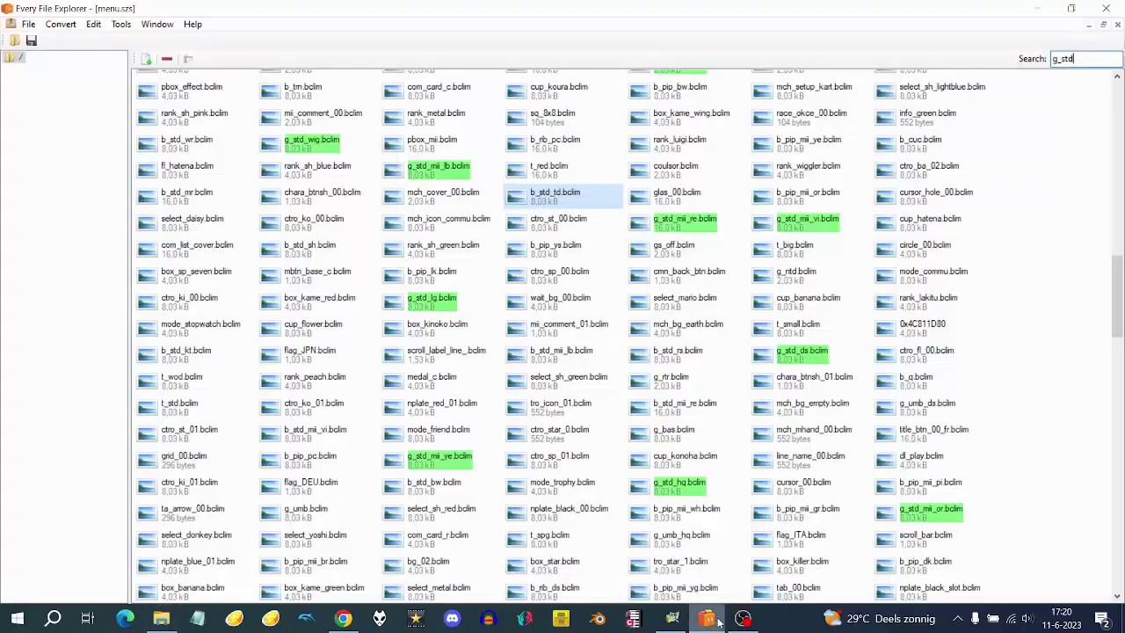
# Step: Open base.sarc from Downloads\mystufftools_fb80c\sarc
pyautogui.click(29, 25)
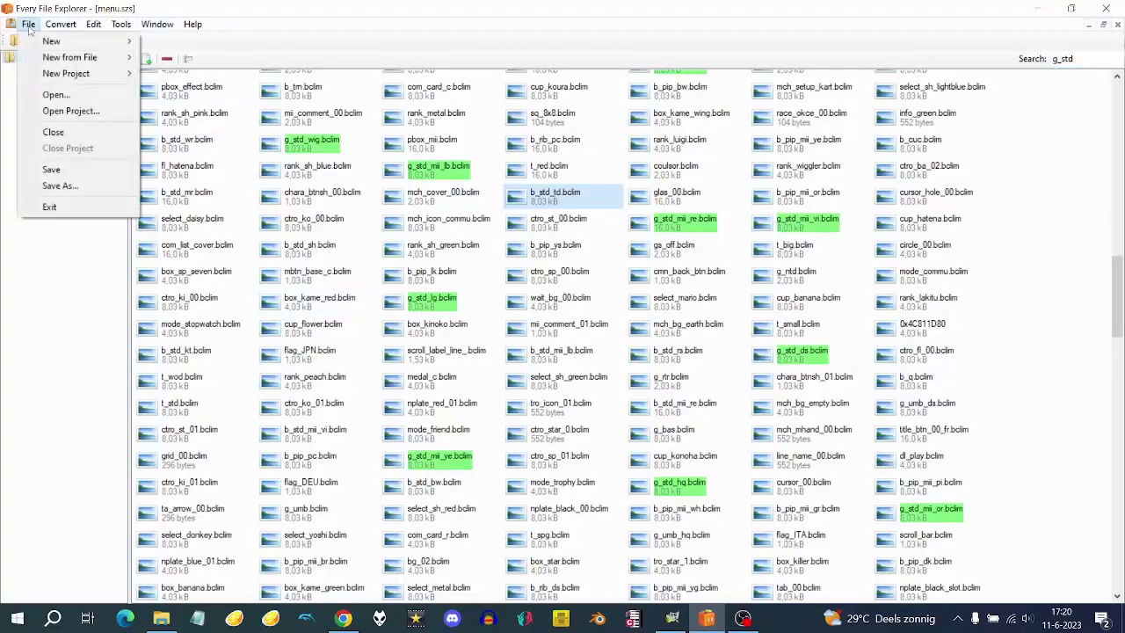
pyautogui.click(93, 98)
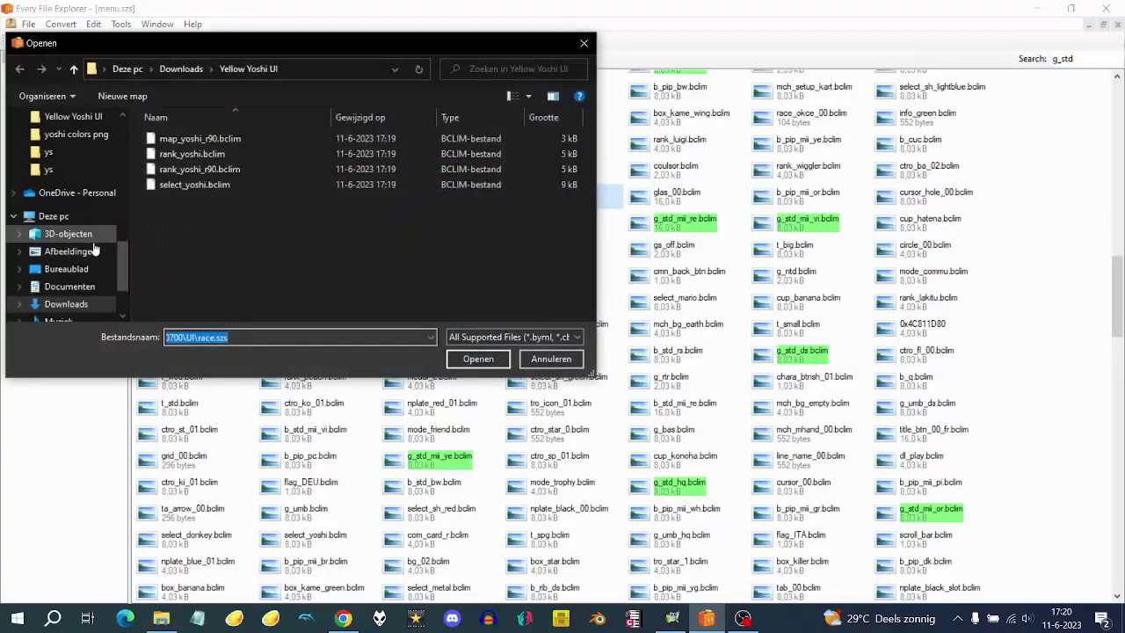
pyautogui.click(66, 303)
pyautogui.press('BackSpace')
pyautogui.write('y')
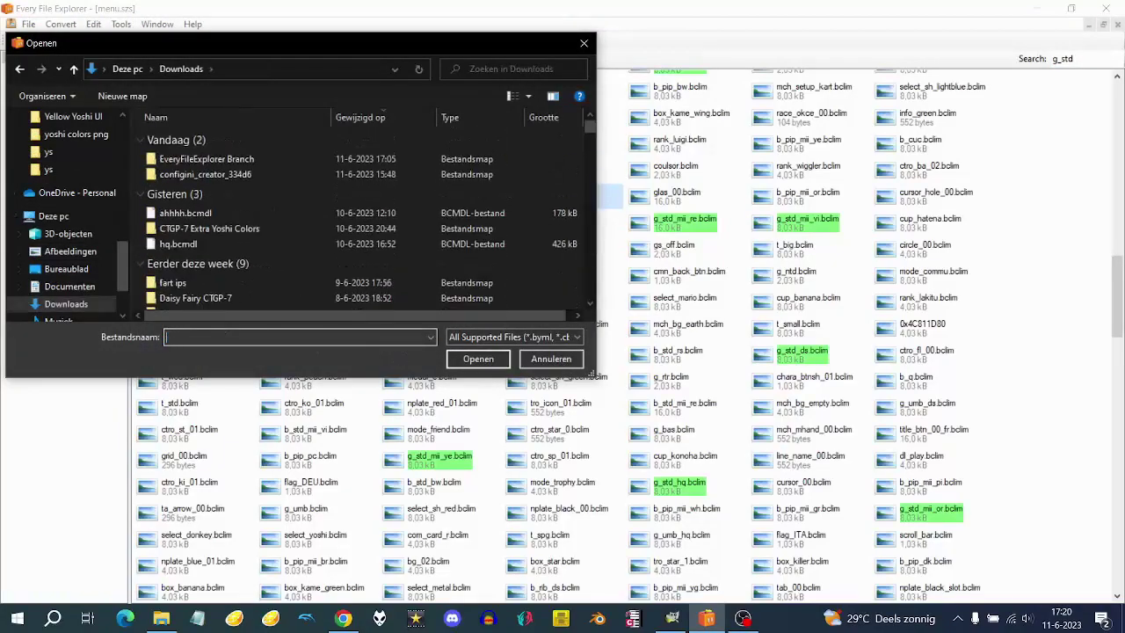
pyautogui.press('BackSpace')
pyautogui.write('mys')
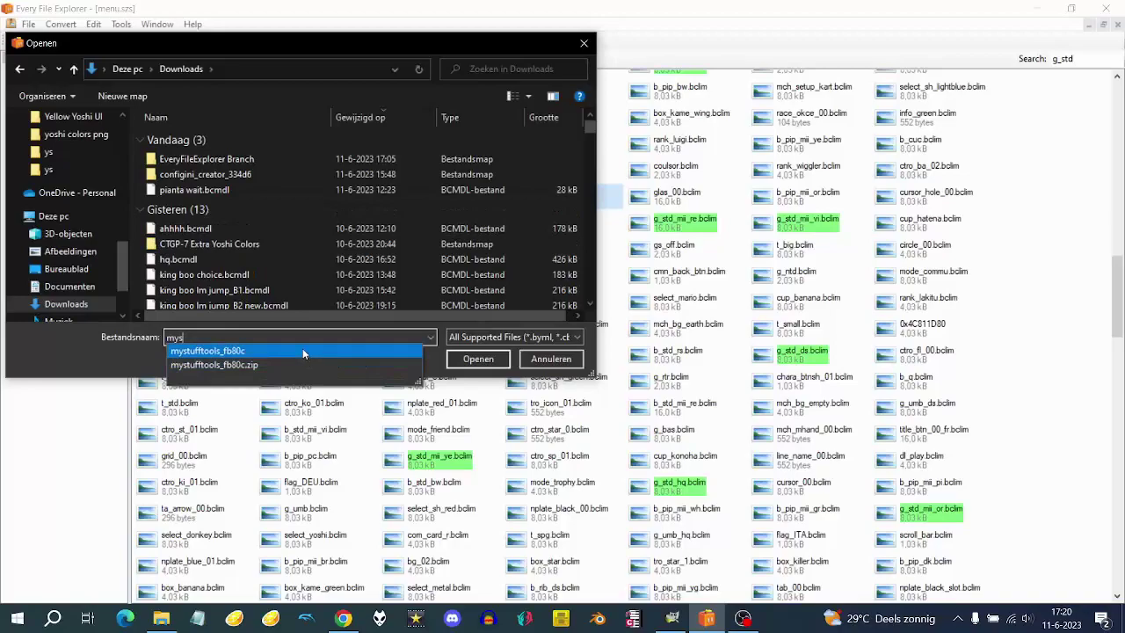
pyautogui.click(302, 348)
pyautogui.press('Return')
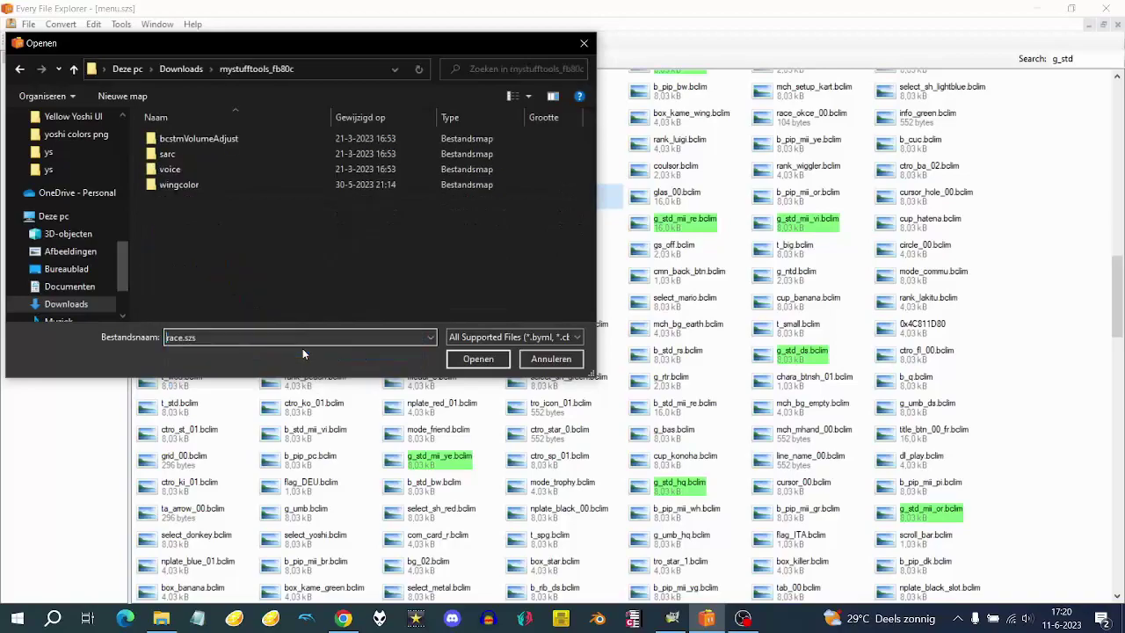
pyautogui.doubleClick(200, 156)
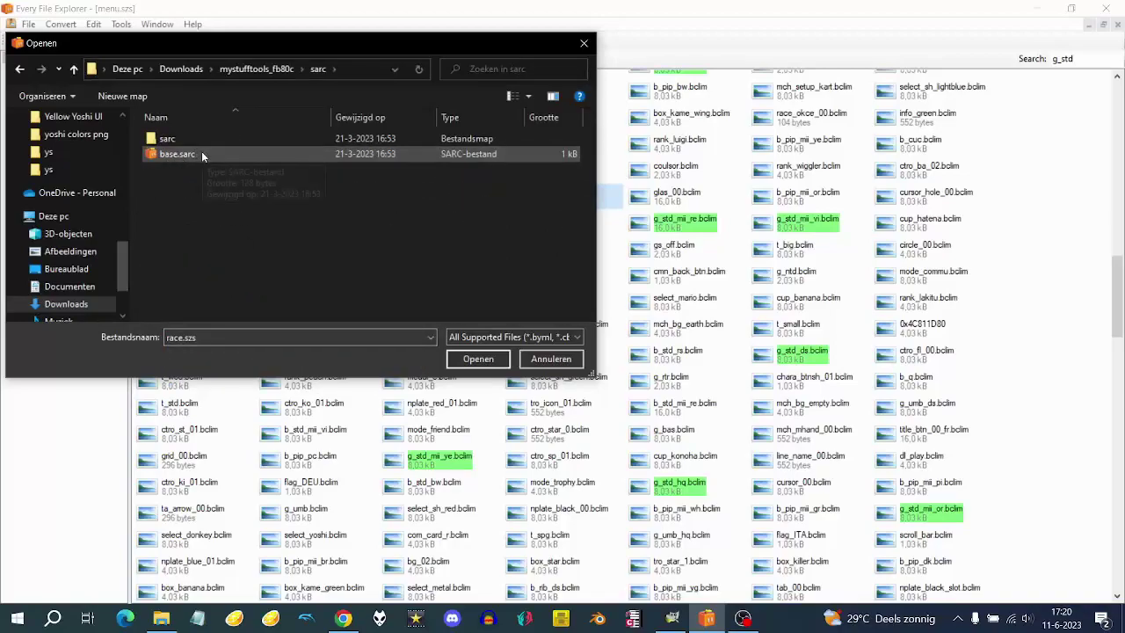
pyautogui.doubleClick(203, 138)
pyautogui.click(292, 69)
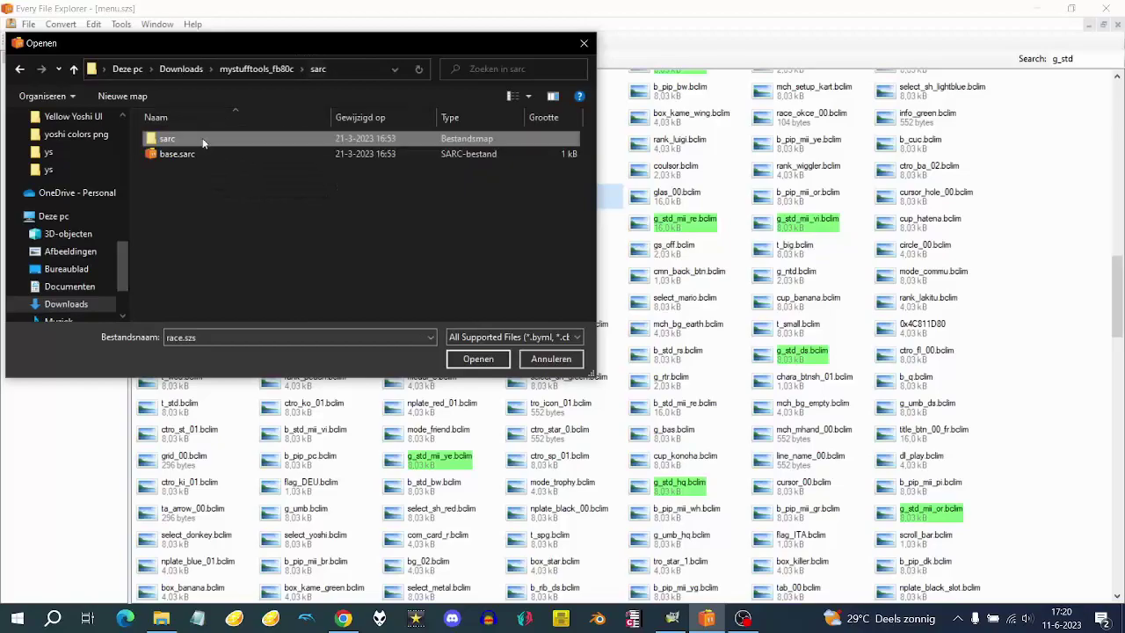
pyautogui.doubleClick(198, 155)
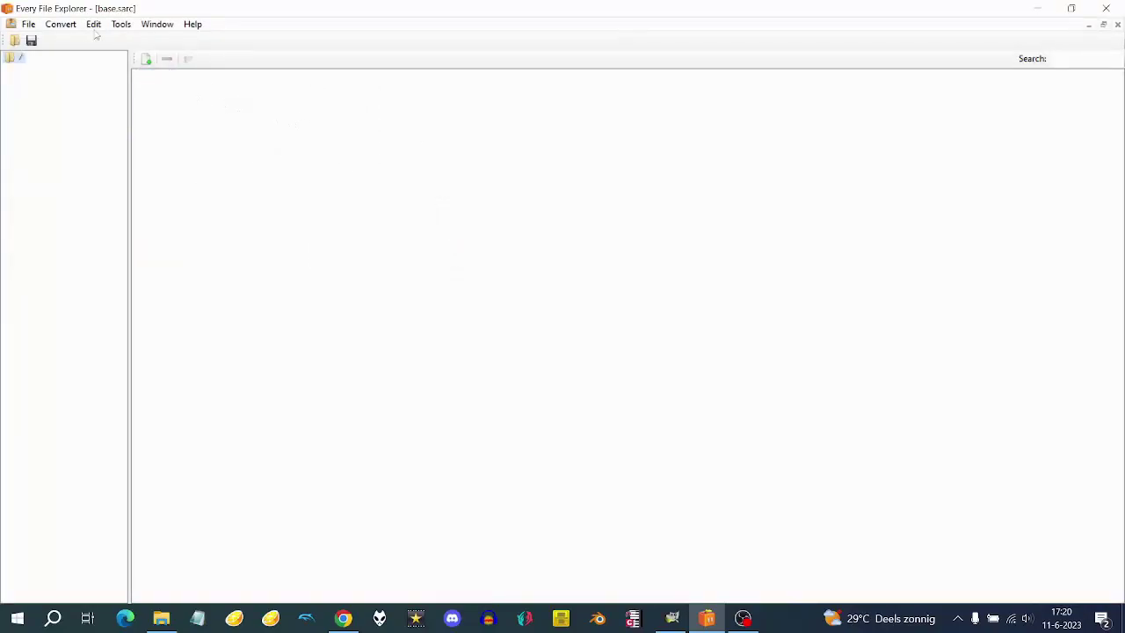
# Step: Save the archive as UI.sarc in MyStuff\Characters\Yellow_Yoshi and start adding files
pyautogui.click(28, 23)
pyautogui.click(55, 183)
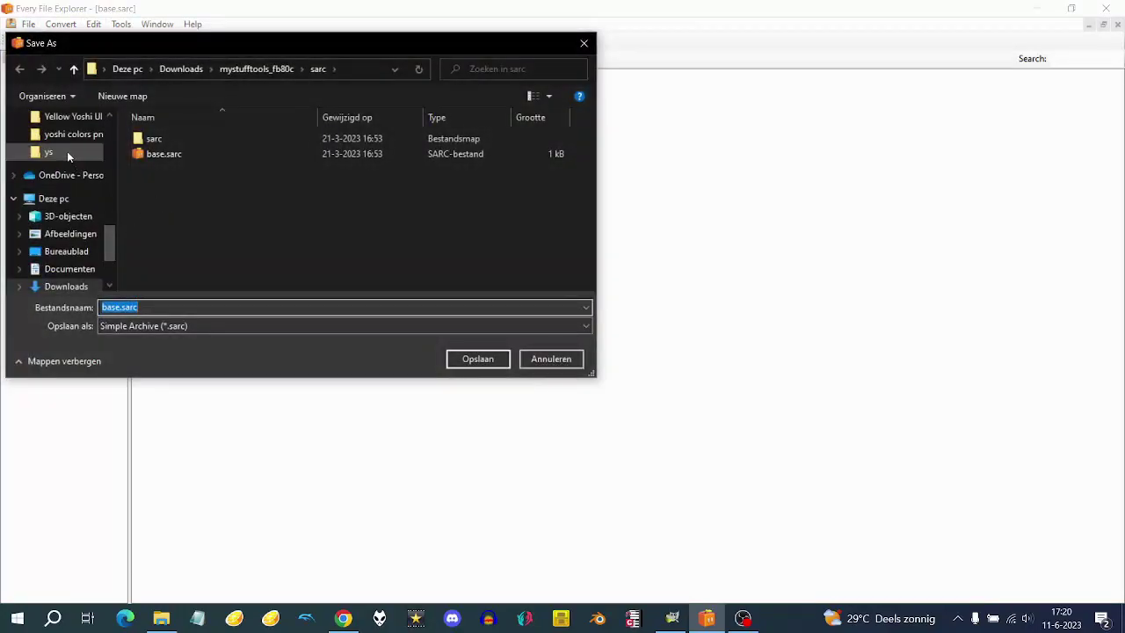
pyautogui.click(67, 151)
pyautogui.click(188, 70)
pyautogui.doubleClick(188, 216)
pyautogui.doubleClick(151, 307)
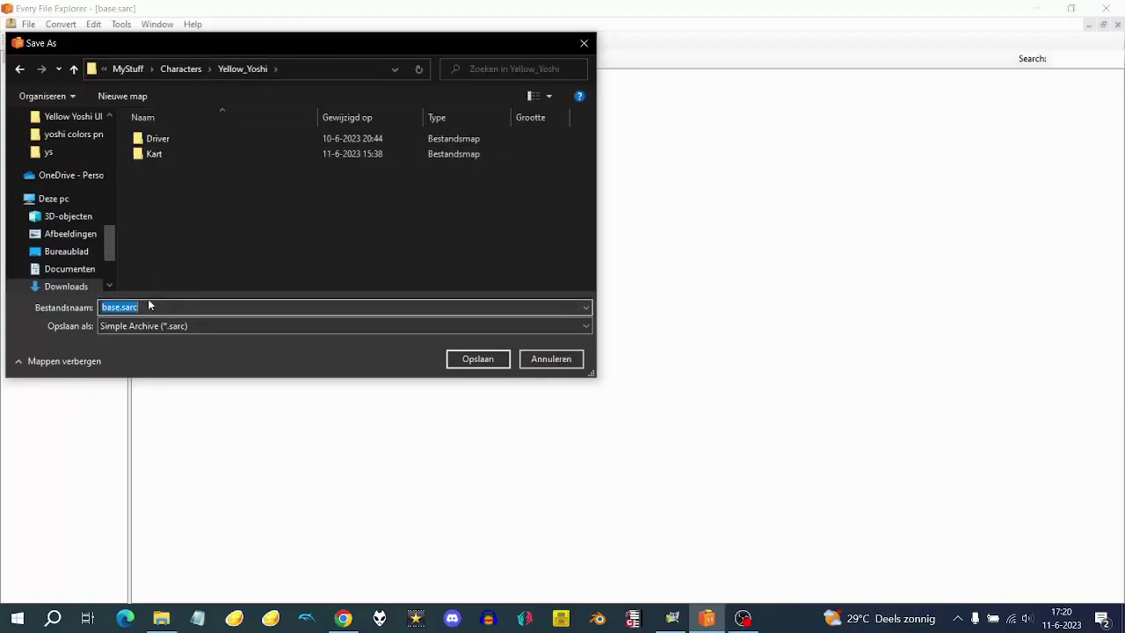
pyautogui.write('UI.sarc')
pyautogui.press('Return')
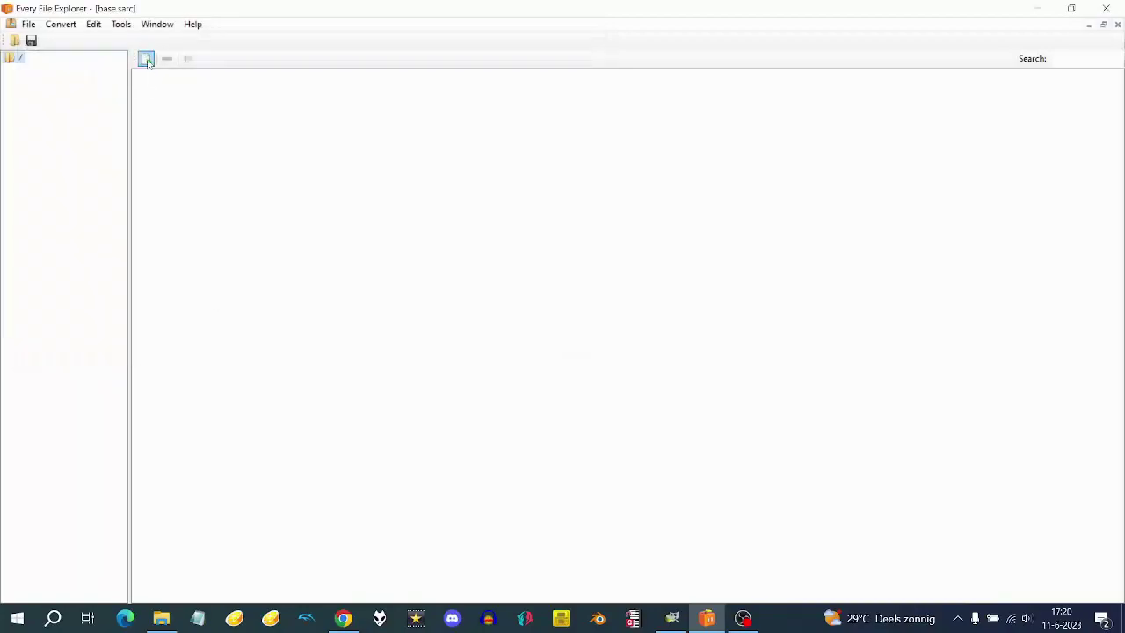
pyautogui.click(146, 59)
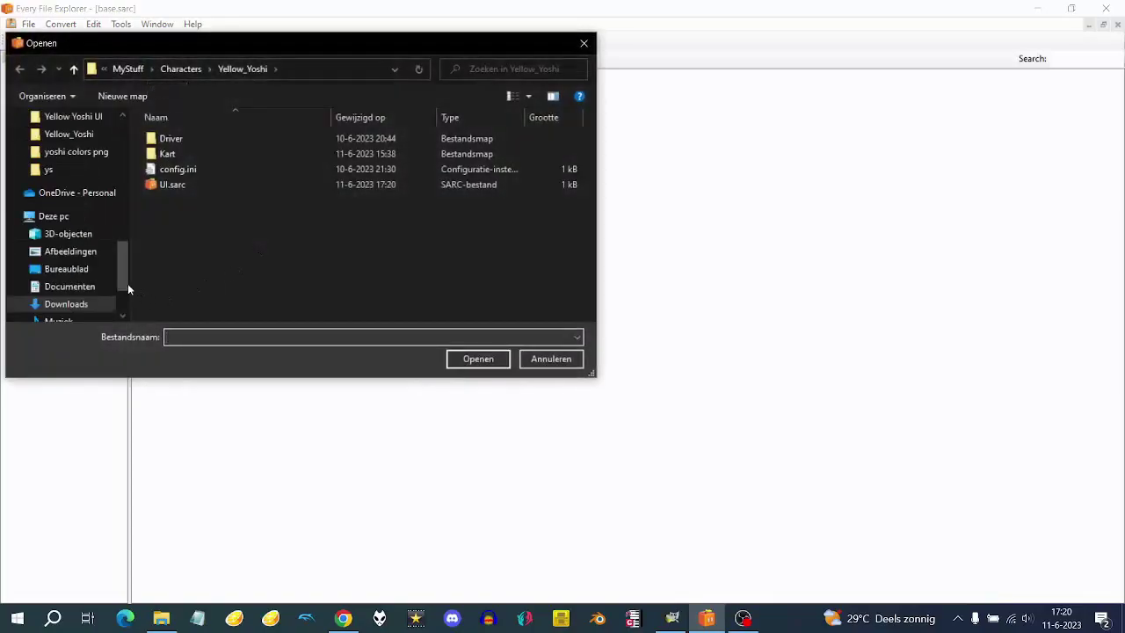